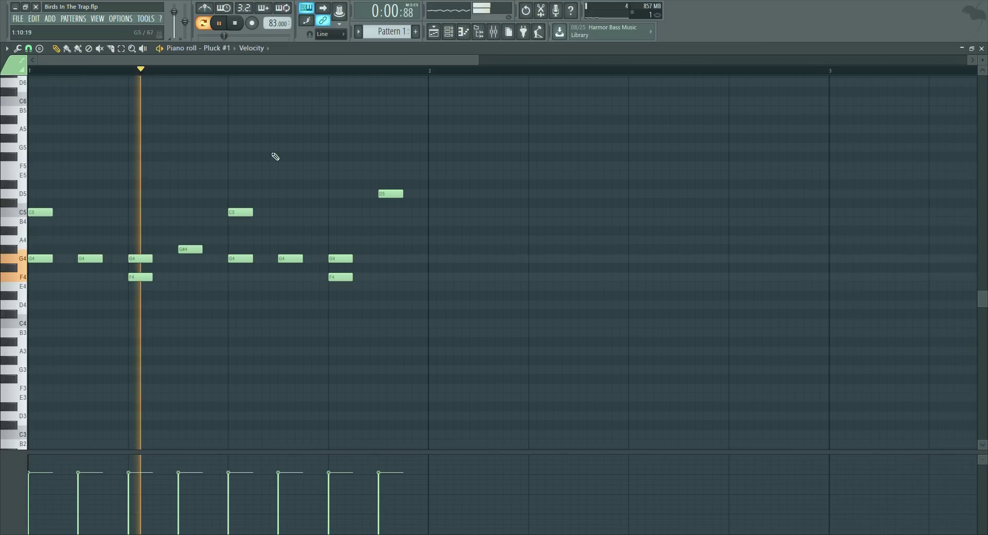
- Add Fruity Reeverb to the first effect slot of mixer Insert 1 and lower its mix level
key(space)
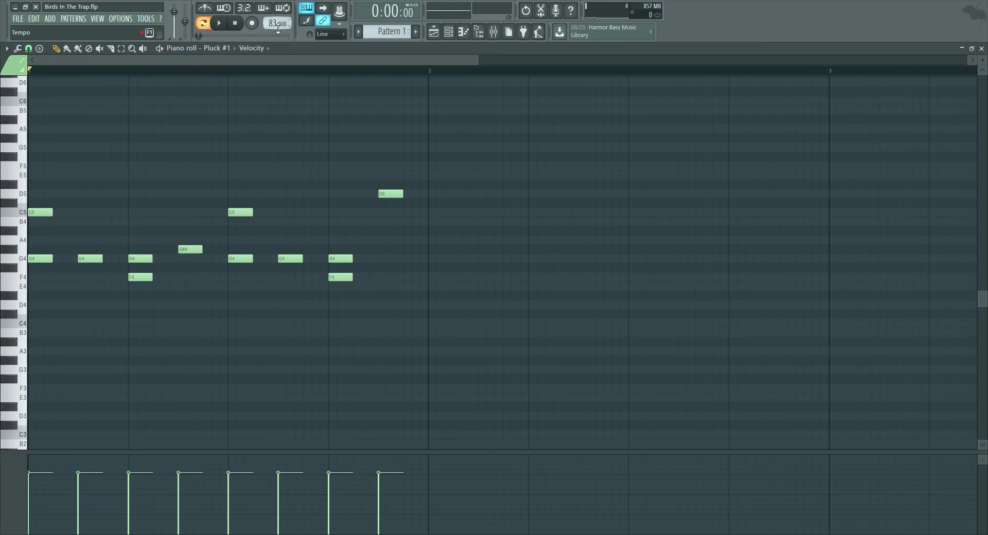
key(space)
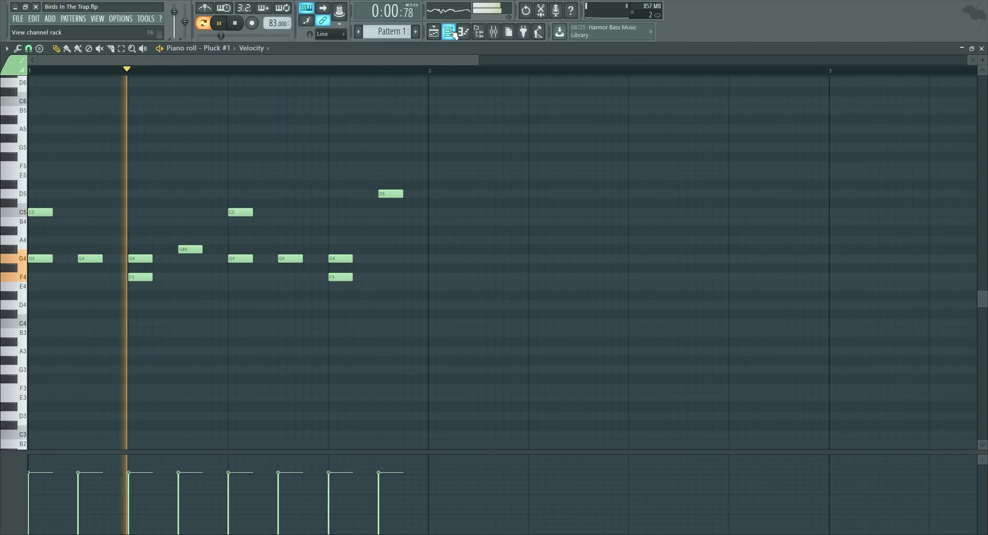
key(F9)
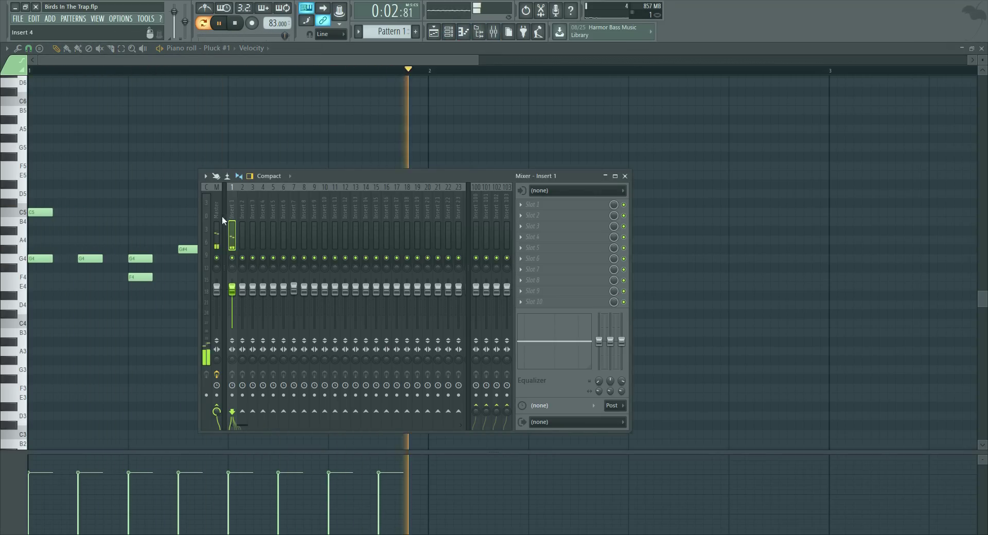
click(576, 204)
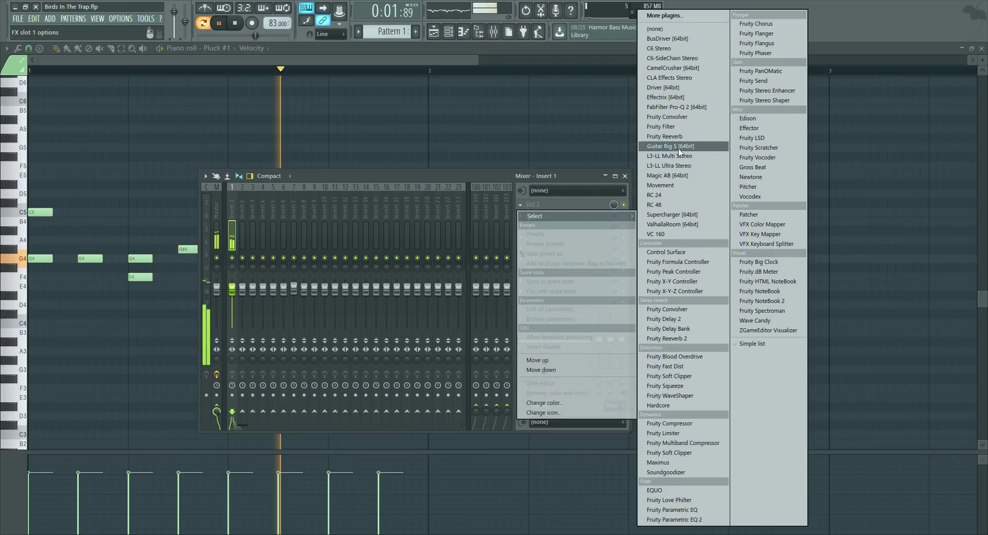
click(666, 136)
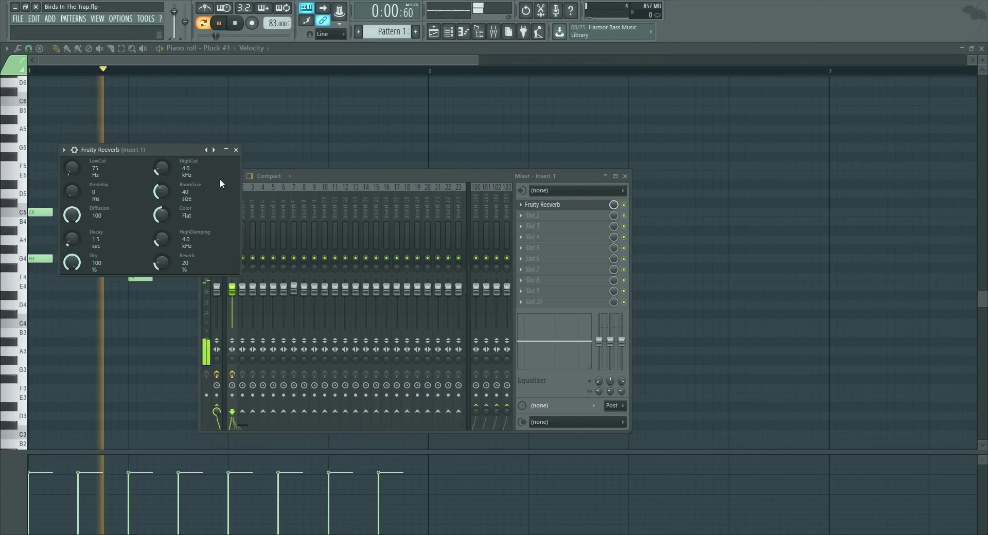
drag(613, 205, 613, 240)
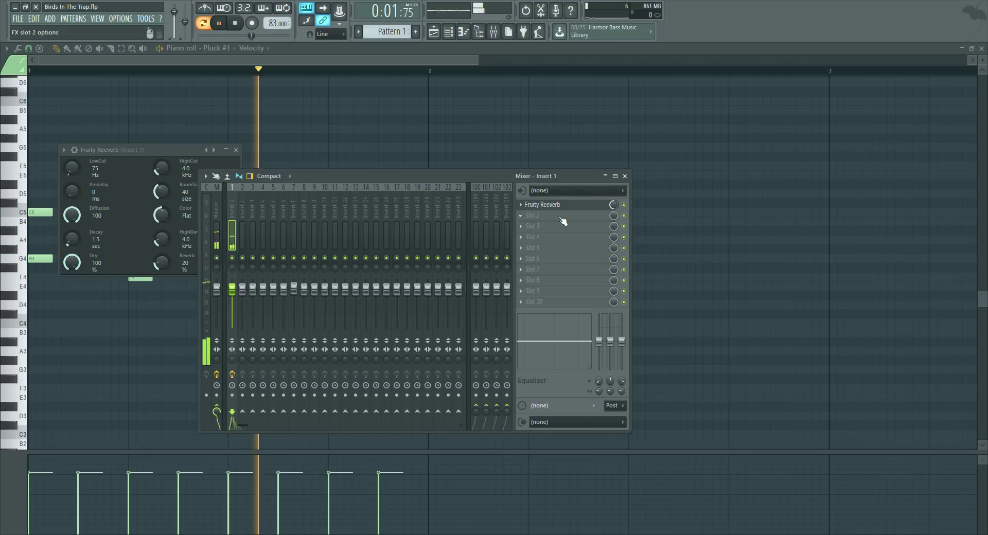
- Play back the Pluck #1 melody in the piano roll to check it with the reverb
click(448, 32)
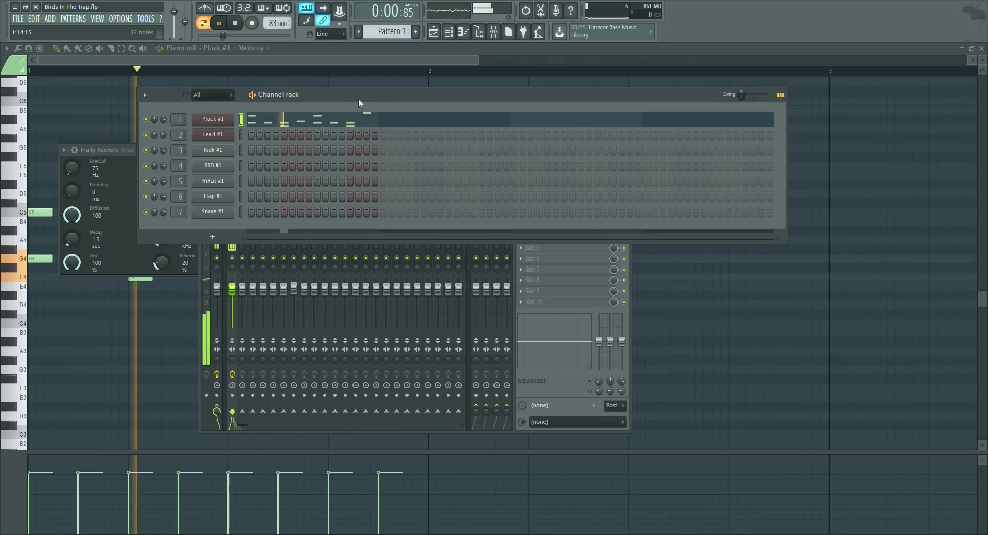
key(space)
key(space)
click(252, 60)
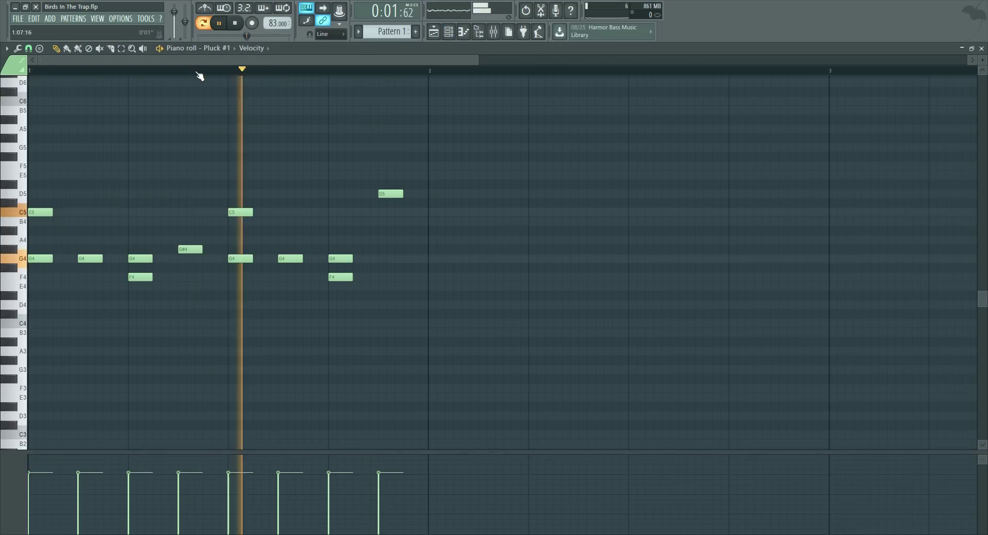
key(space)
scroll(129, 71, up, 2)
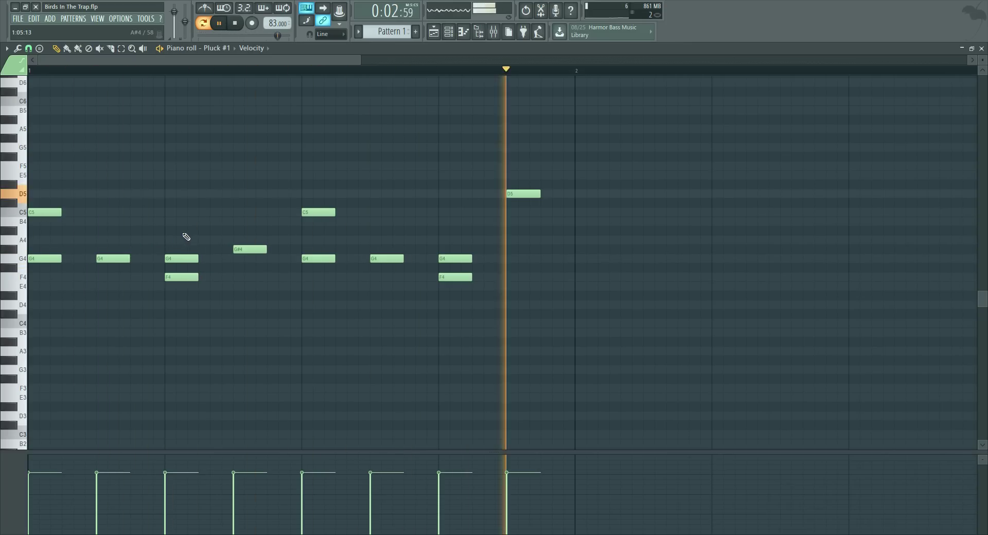
key(space)
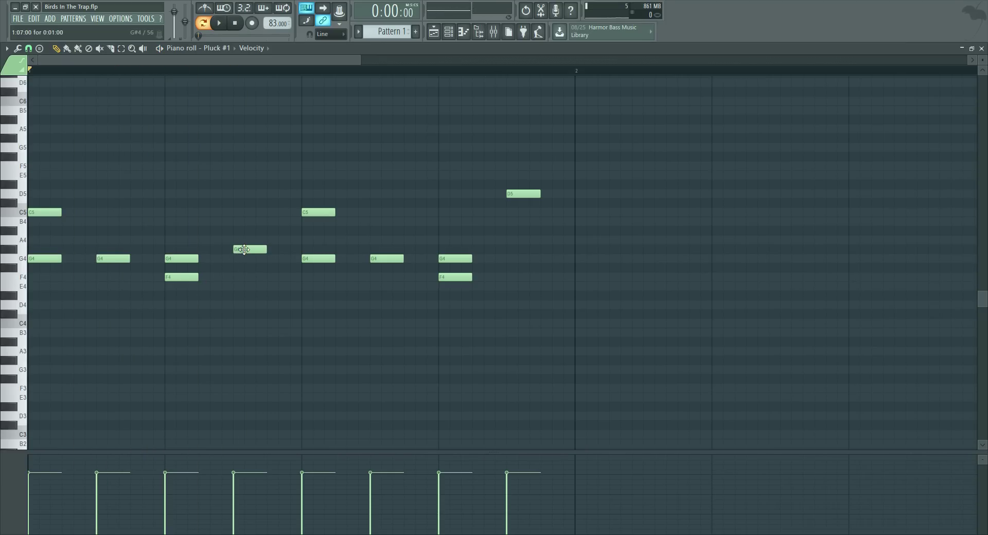
- Try the pluck melody without its G#4 note
right_click(245, 250)
key(space)
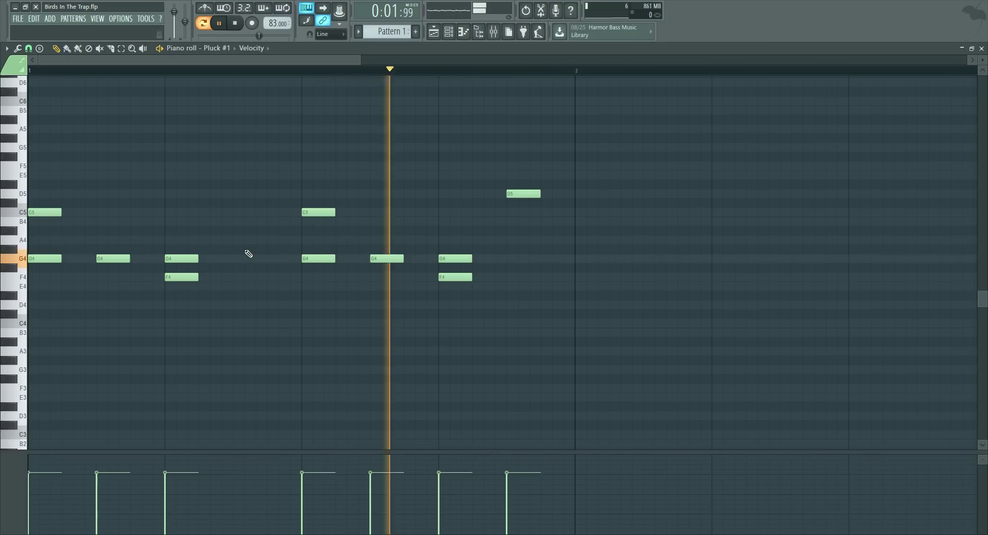
key(space)
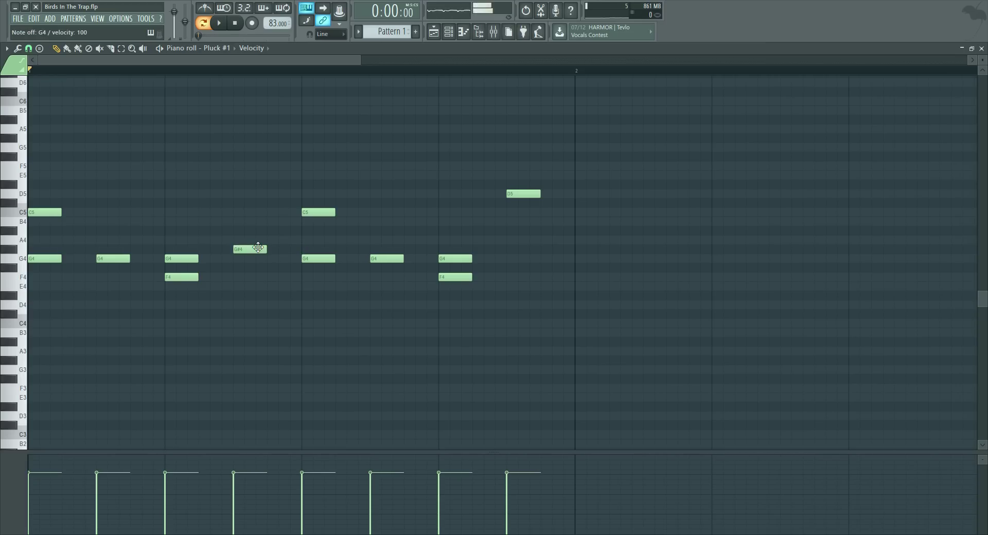
- Move the last note of the pluck melody down to C#5 and listen to the pattern
key(space)
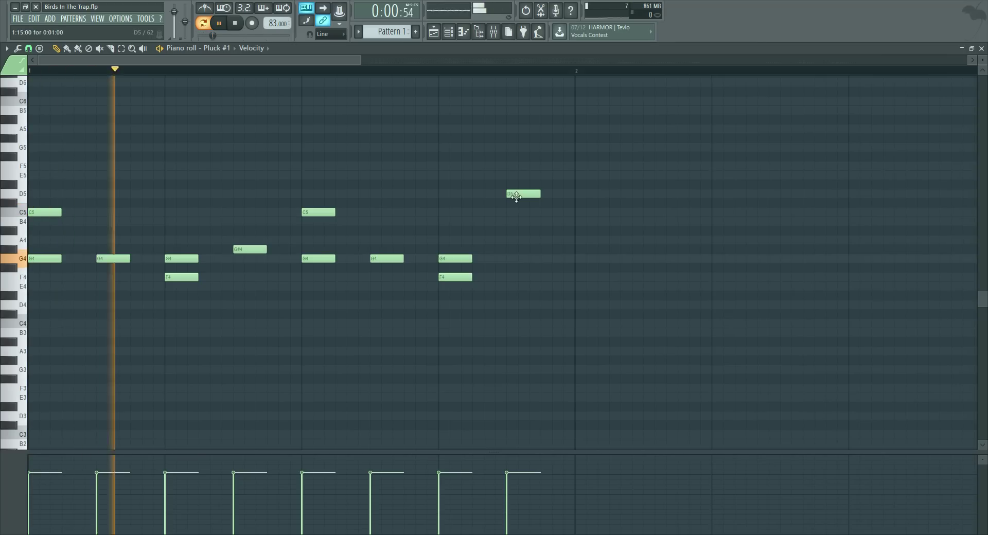
drag(518, 196, 516, 203)
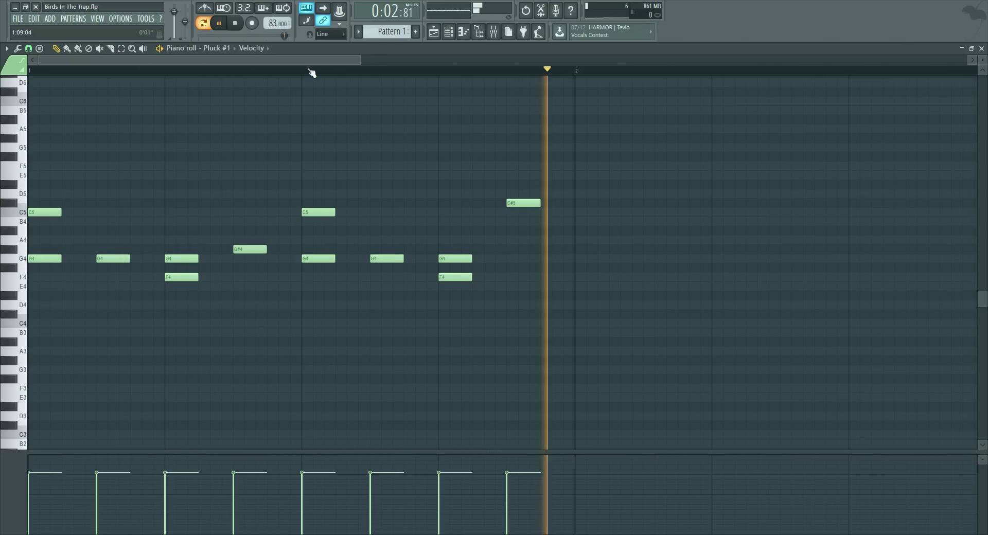
scroll(312, 72, down, 1)
scroll(312, 72, down, 1)
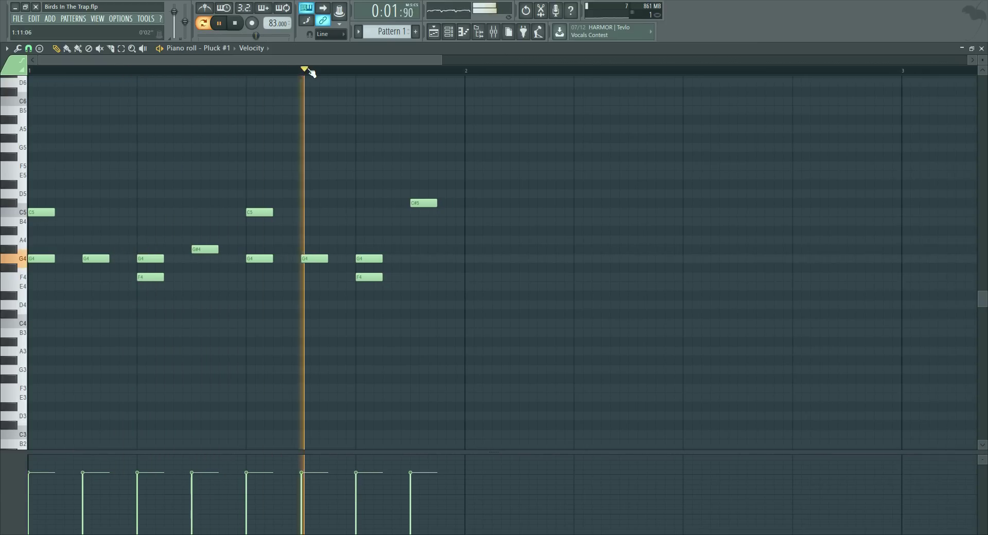
click(237, 24)
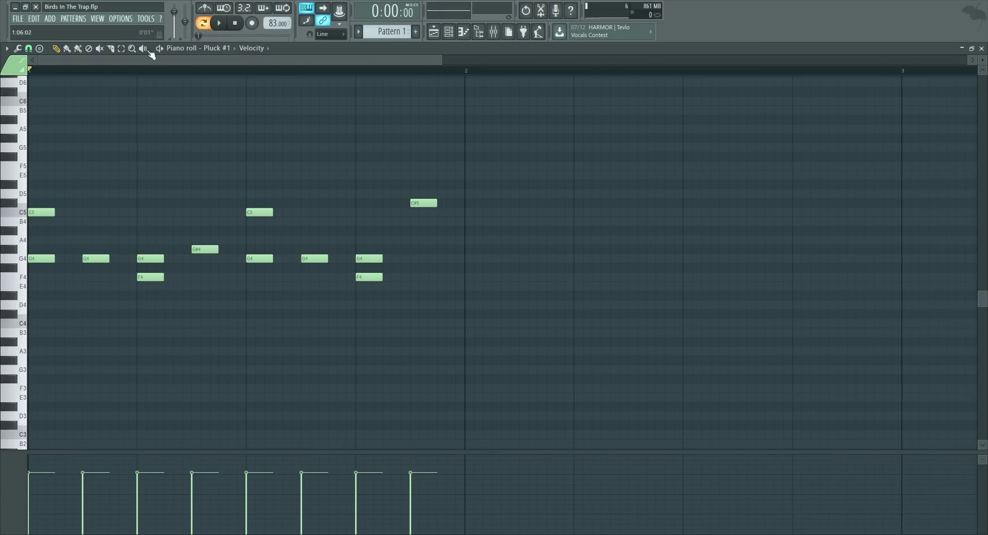
- Program Kick #1 on steps 1 and 7, and Clap #1 and Snare #1 on steps 5 and 13
scroll(100, 72, up, 4)
scroll(63, 103, down, 3)
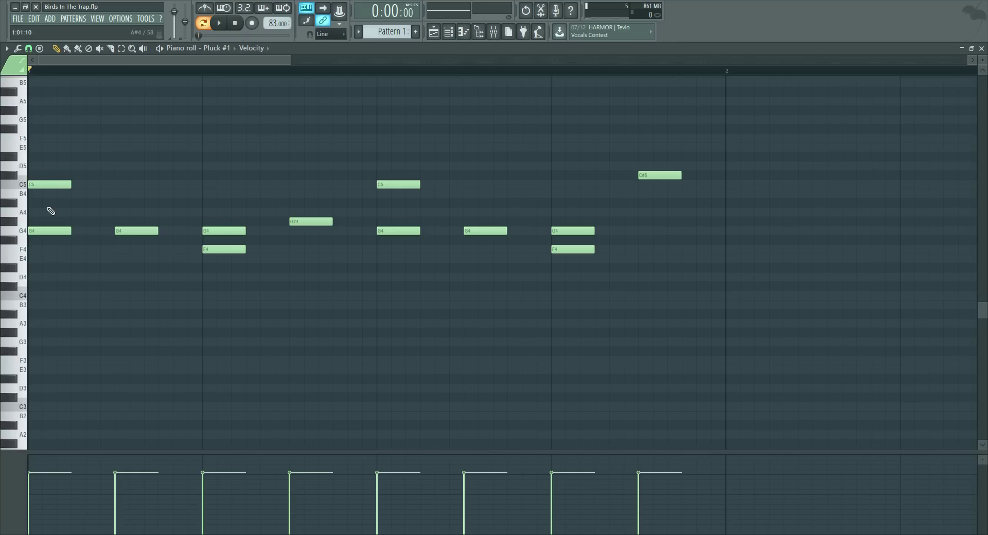
click(448, 32)
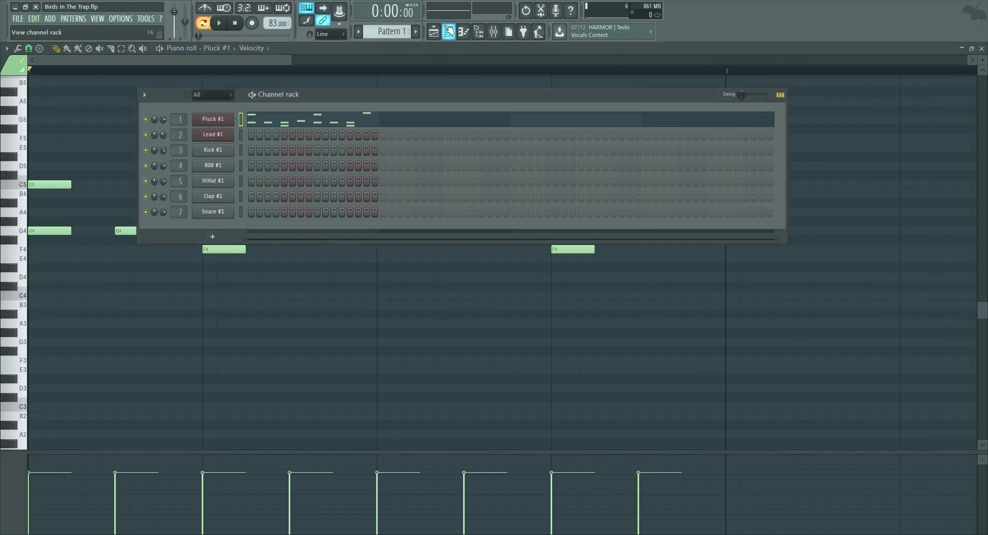
click(251, 150)
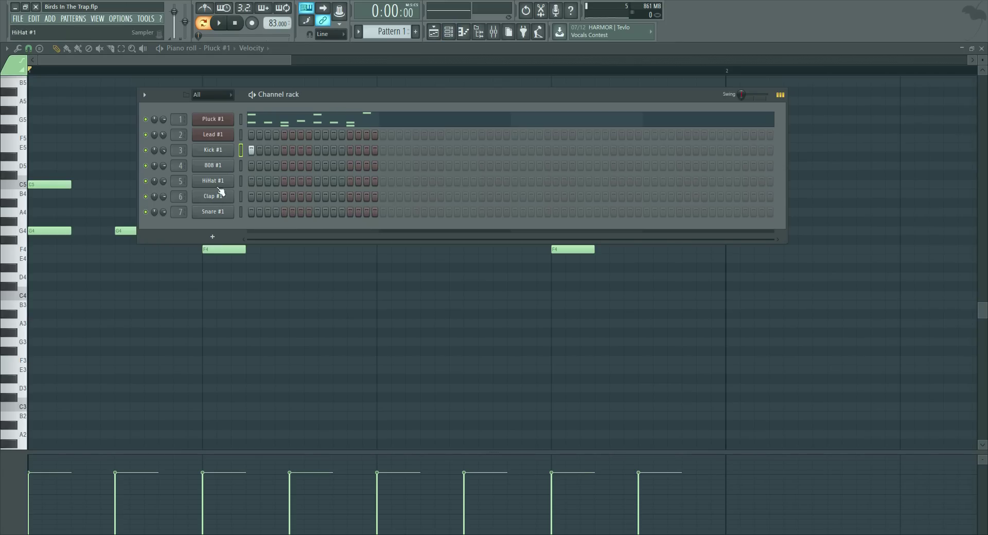
click(219, 155)
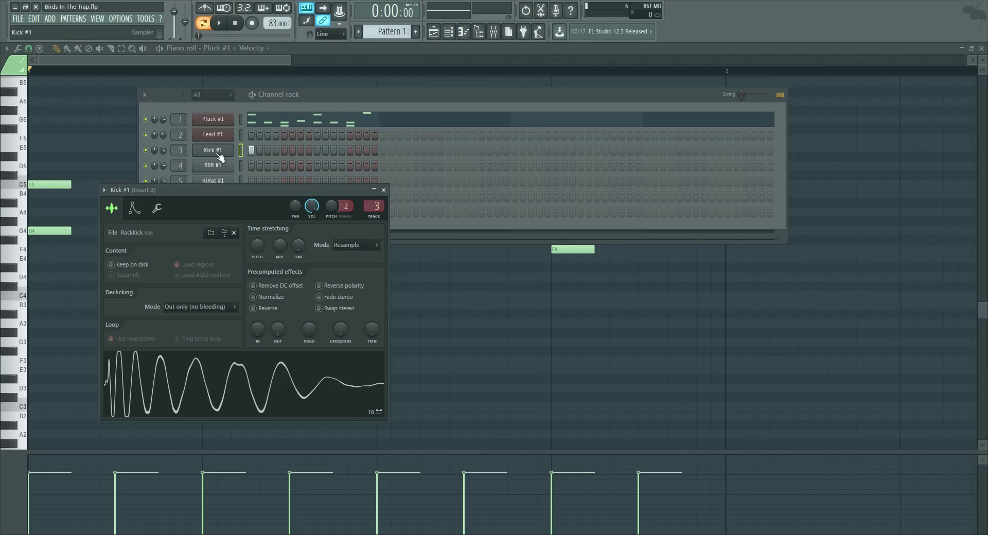
click(219, 155)
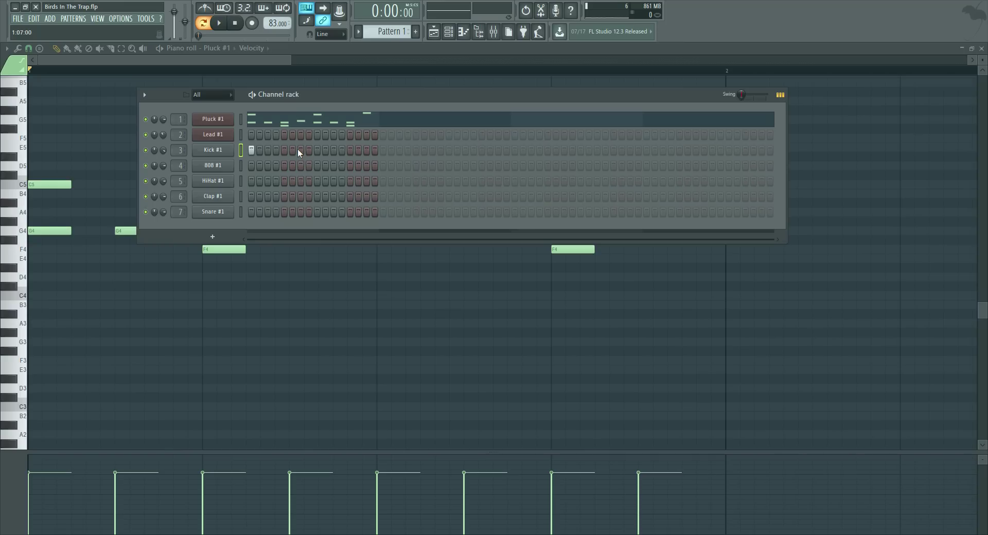
click(350, 197)
click(350, 211)
- Fill the HiHat #1 channel on every 2 steps
right_click(232, 179)
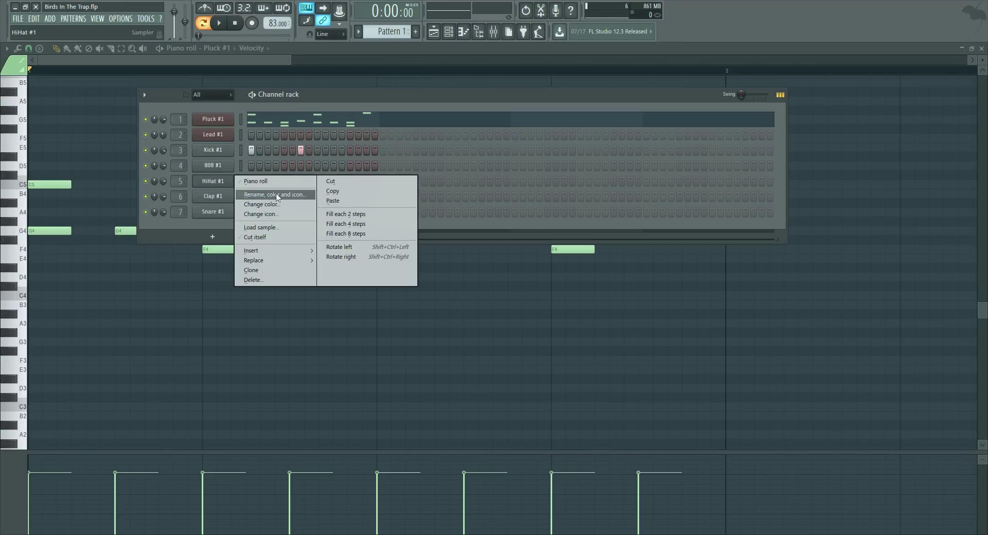
click(342, 214)
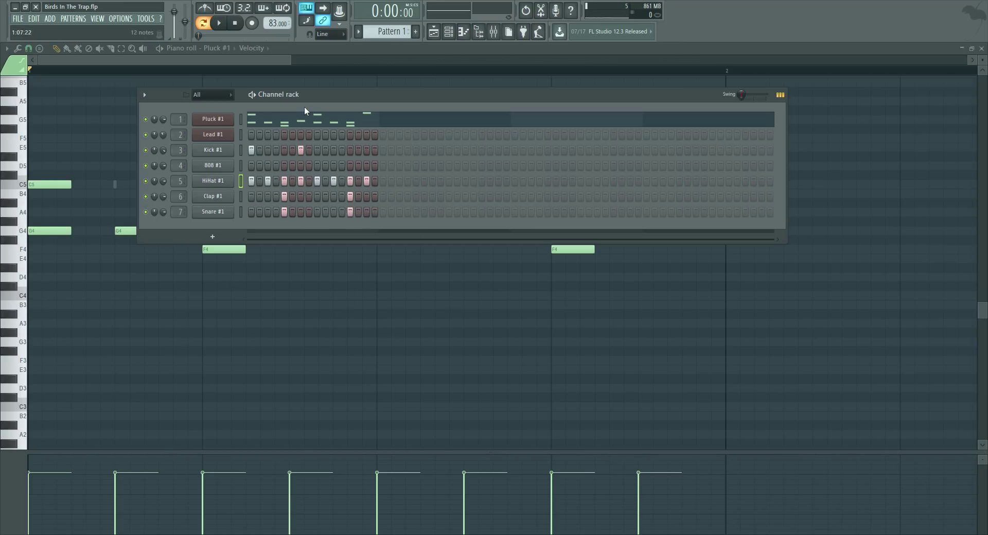
- Remove the kick on step 7 and cut all steps from the HiHat #1 channel
right_click(301, 149)
right_click(223, 180)
right_click(230, 180)
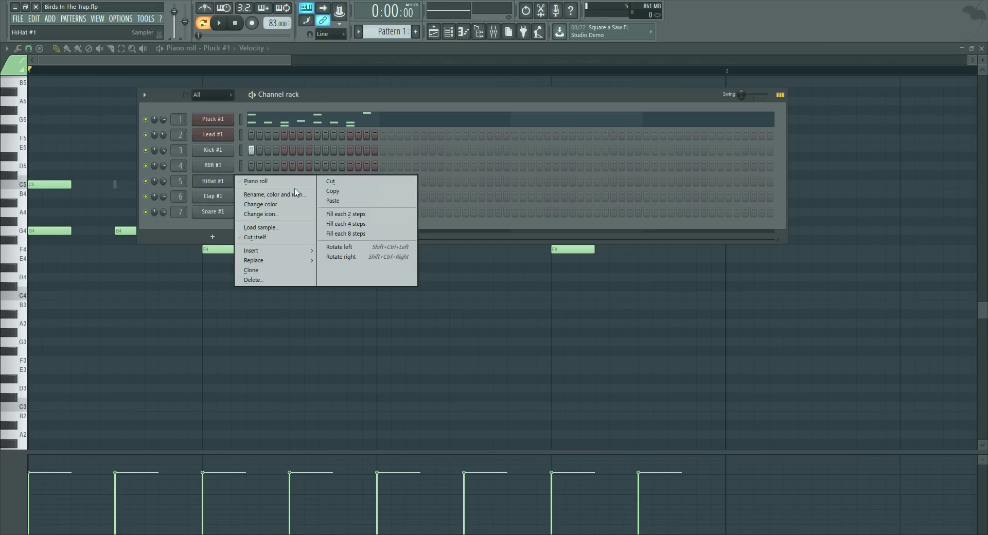
click(331, 182)
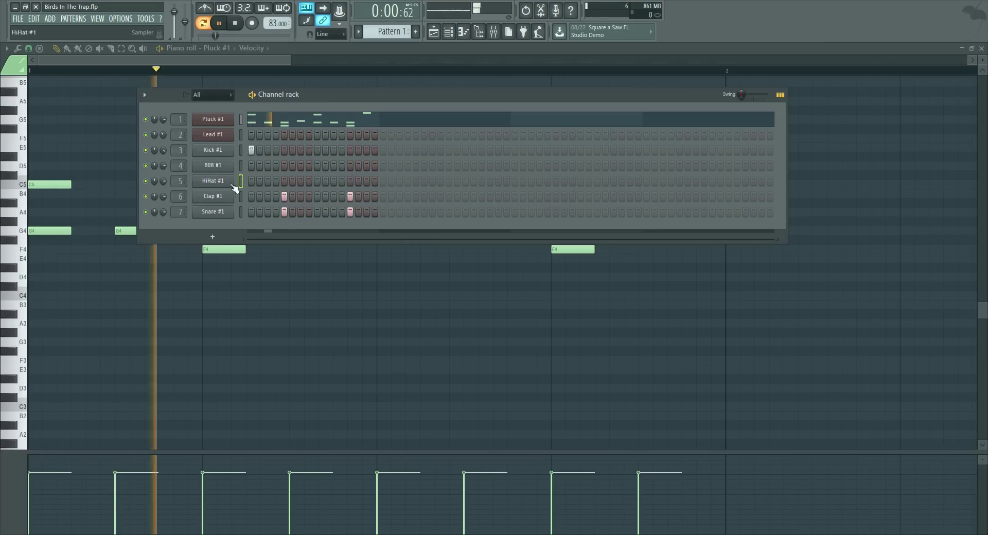
key(space)
- Open HiHat #1 in the piano roll and mute the Pluck #1 channel
right_click(225, 183)
click(245, 182)
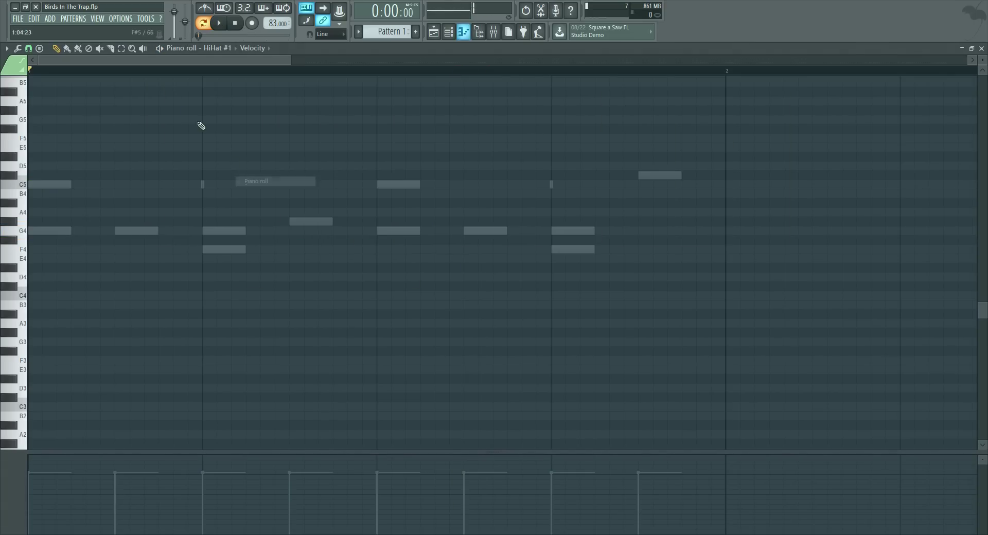
scroll(121, 76, up, 4)
drag(135, 62, 120, 62)
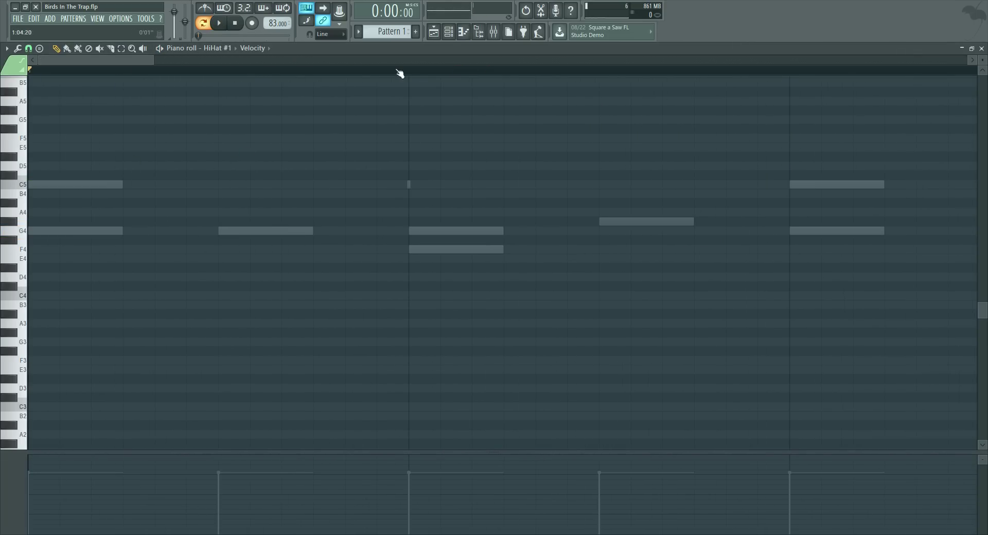
click(449, 32)
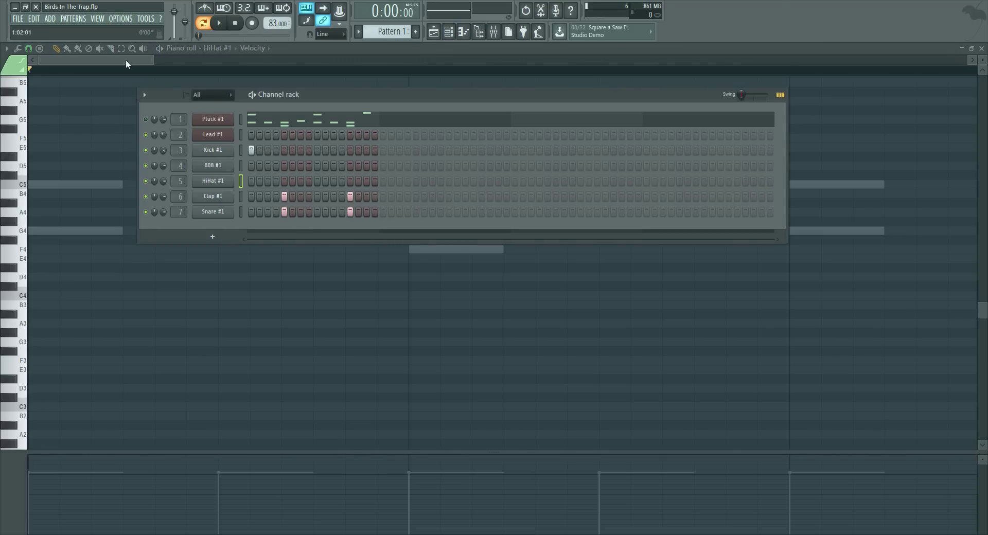
click(126, 60)
- Draw two back-to-back G4 hi-hat notes on steps 3 and 4, then play the pattern
scroll(134, 76, down, 3)
click(137, 230)
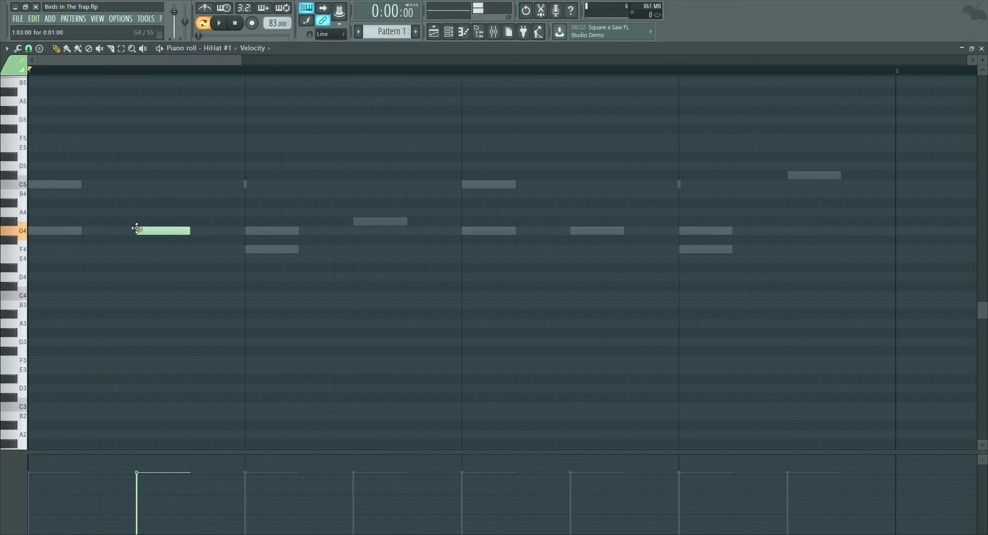
click(196, 233)
key(space)
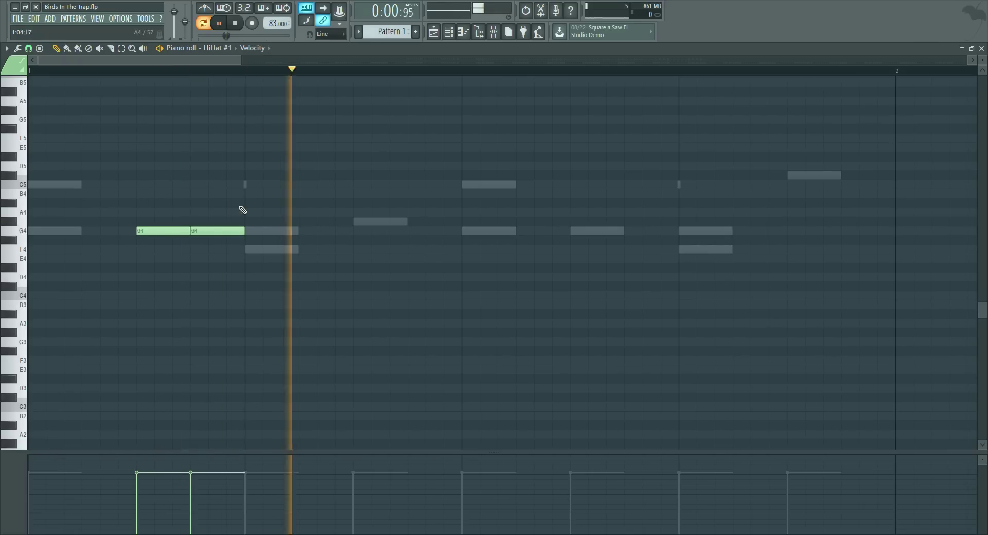
- Draw a triplet of back-to-back D#4 hi-hat notes spanning steps 7 and 8
drag(356, 231, 356, 250)
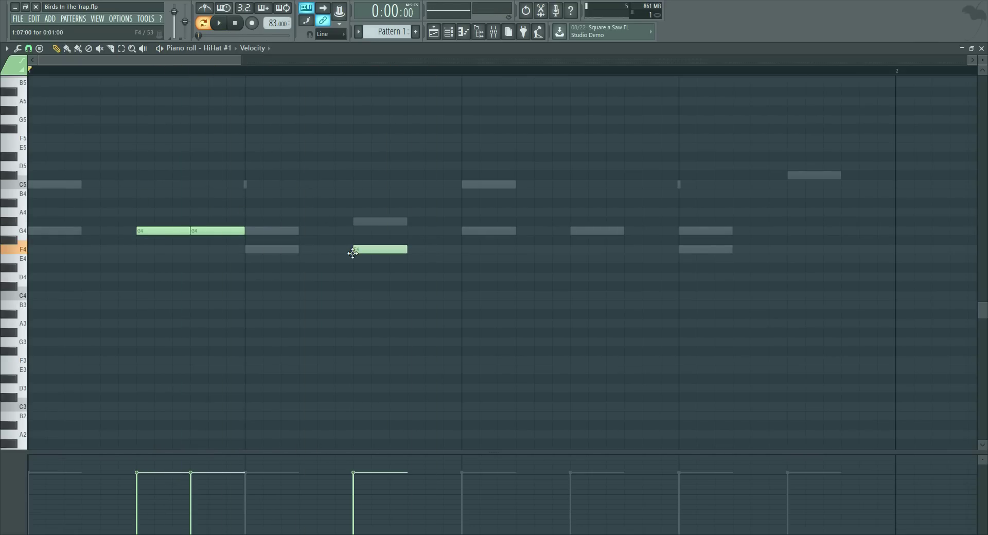
key(space)
drag(389, 249, 391, 266)
key(space)
click(409, 266)
click(441, 267)
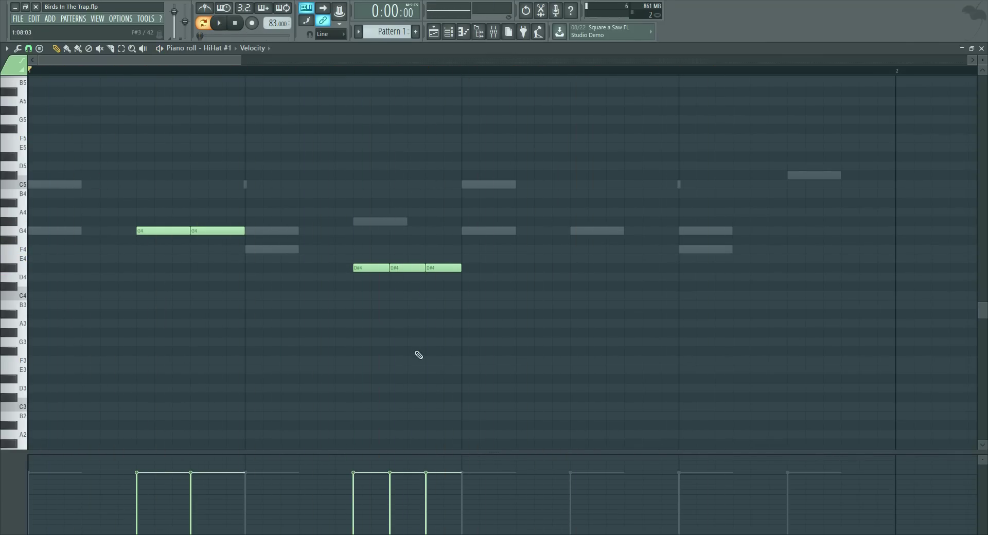
- Add A4 hi-hat notes of length 0:00:16 on steps 11 and 12 and play the pattern
click(591, 212)
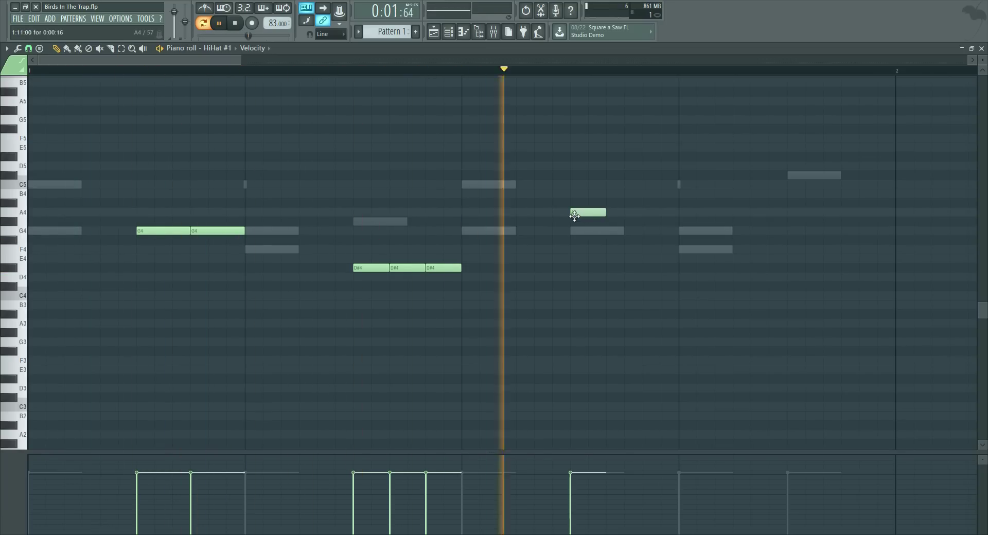
key(space)
key(space)
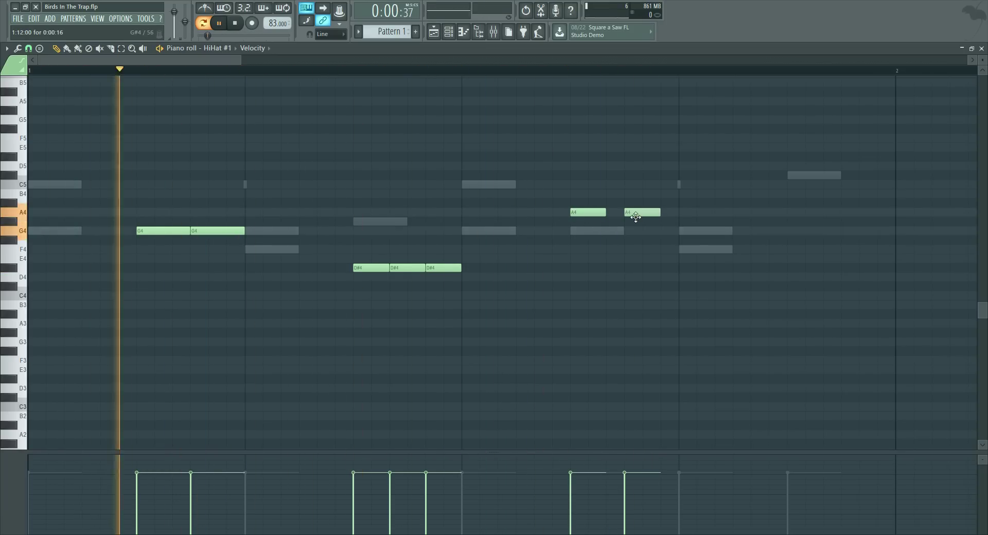
scroll(606, 73, down, 2)
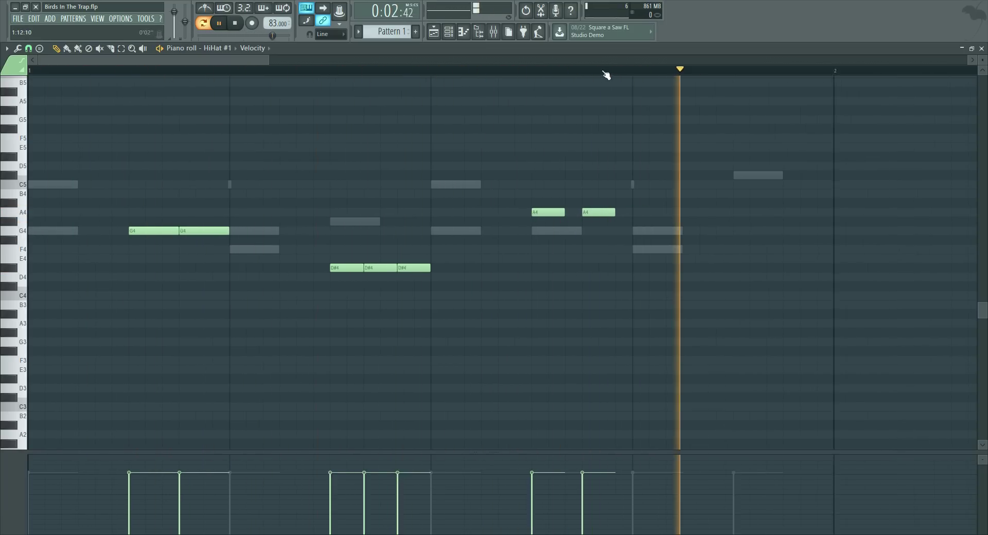
- Reposition the second A4 hi-hat note to step 14
right_click(542, 212)
click(569, 212)
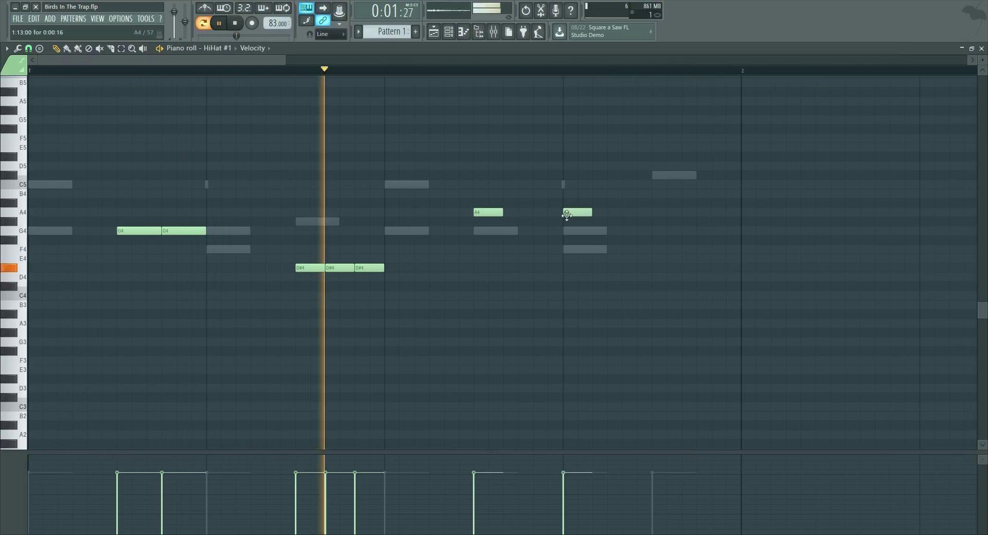
drag(576, 212, 627, 212)
- Try a B4 hi-hat note on step 15 and a C5 note on step 1 during playback, and delete the B4 note
click(672, 231)
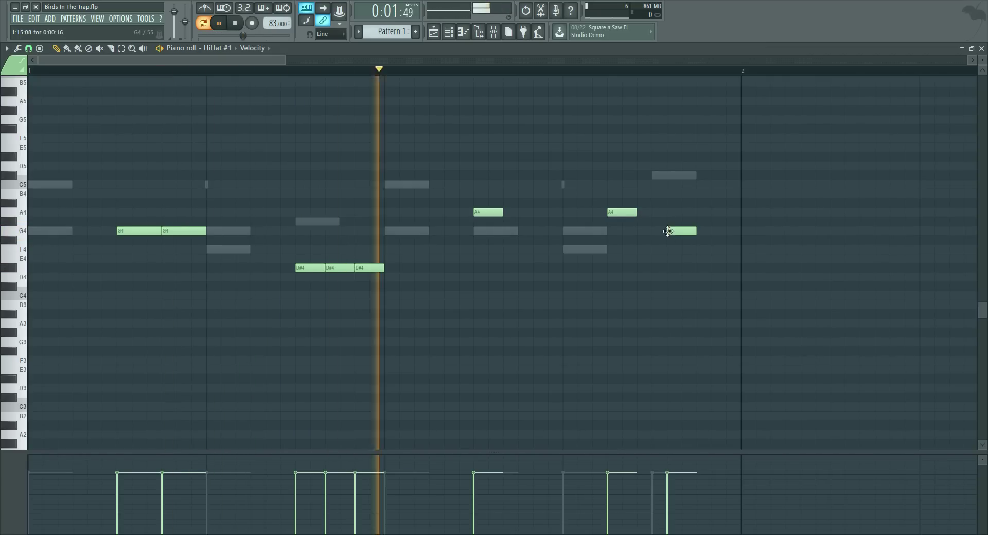
drag(688, 231, 667, 195)
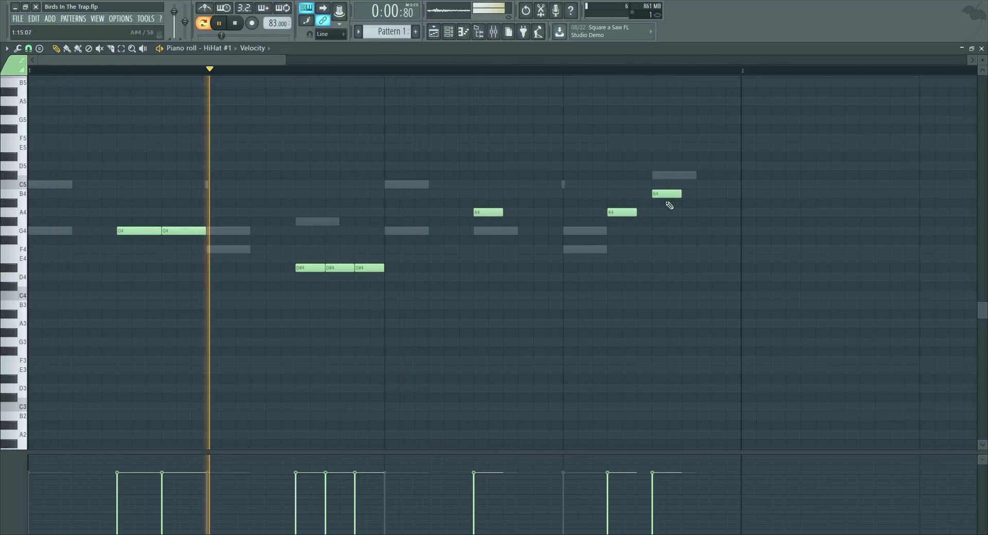
key(space)
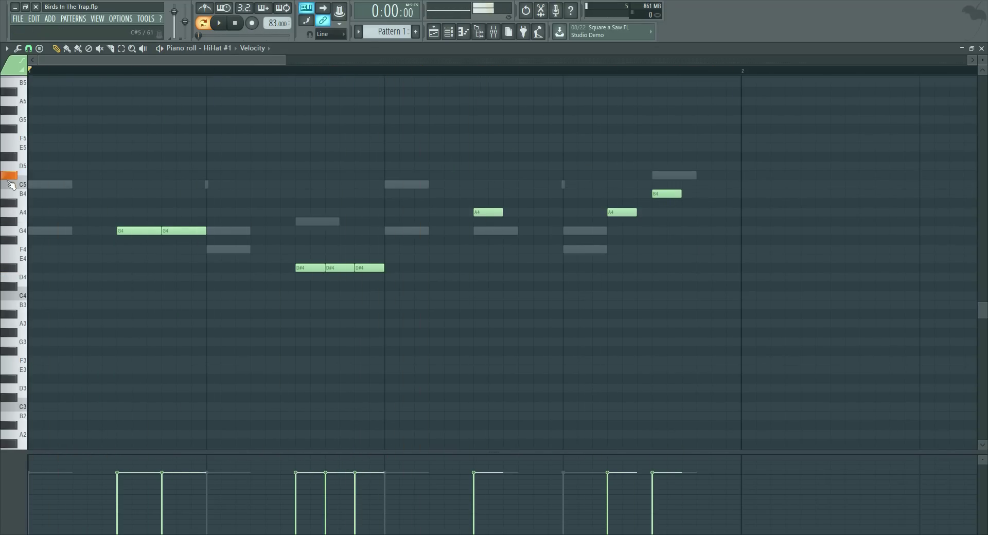
key(space)
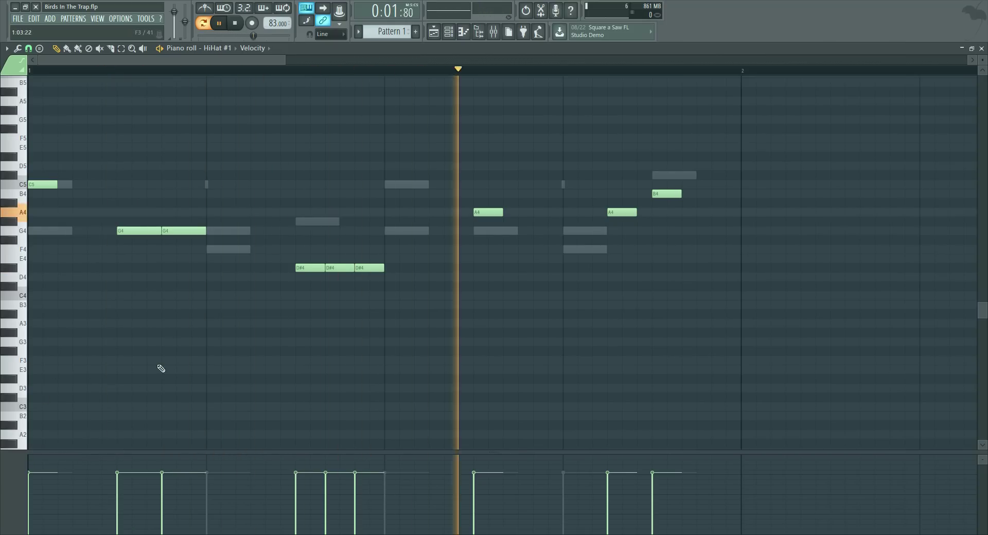
right_click(664, 191)
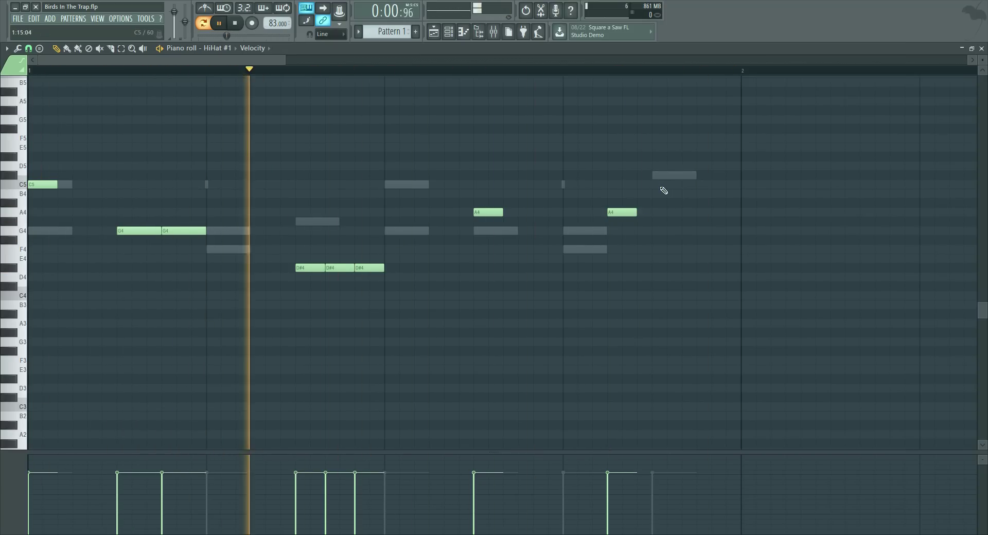
- Add a G4 hi-hat note of length 0:00:16 on step 16 and play the pattern
click(710, 252)
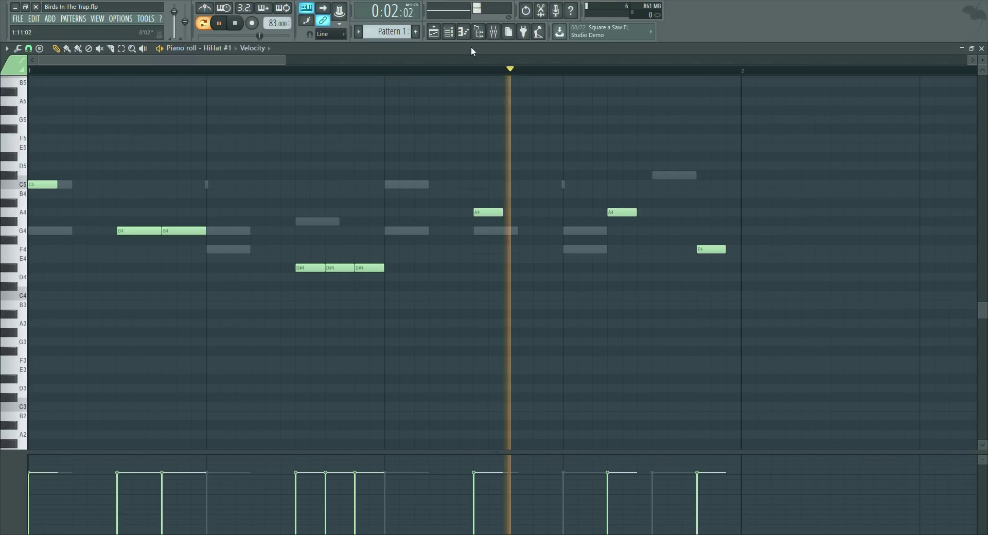
key(space)
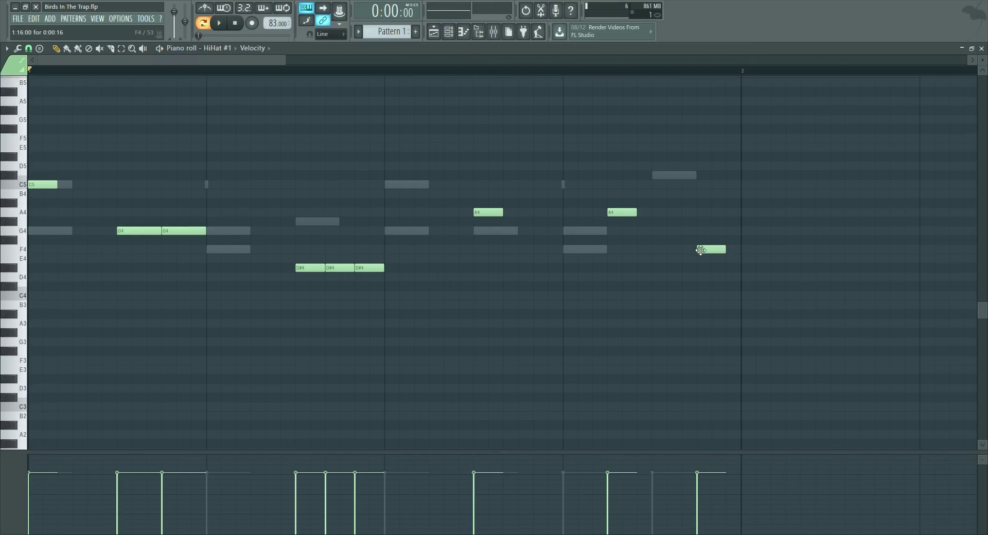
drag(705, 252, 708, 230)
key(space)
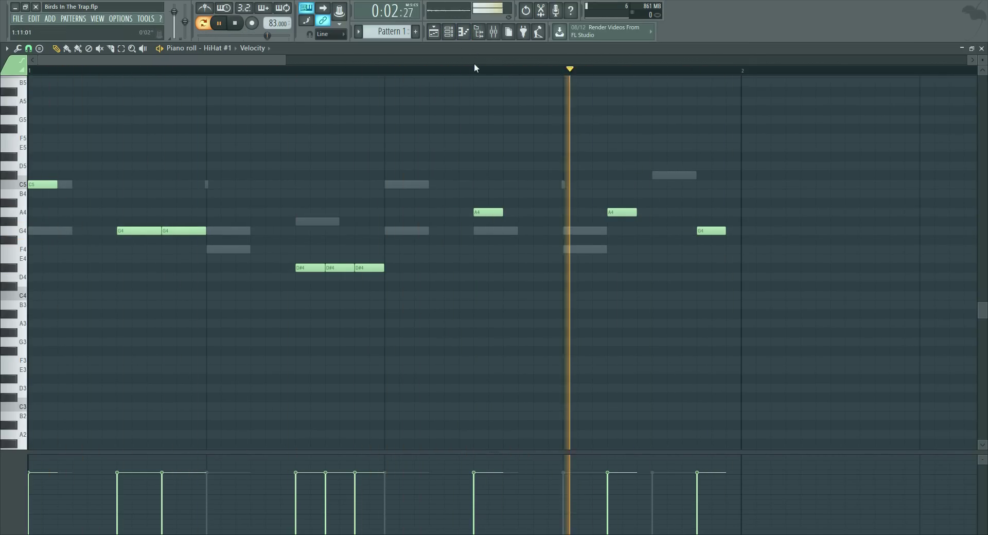
click(448, 32)
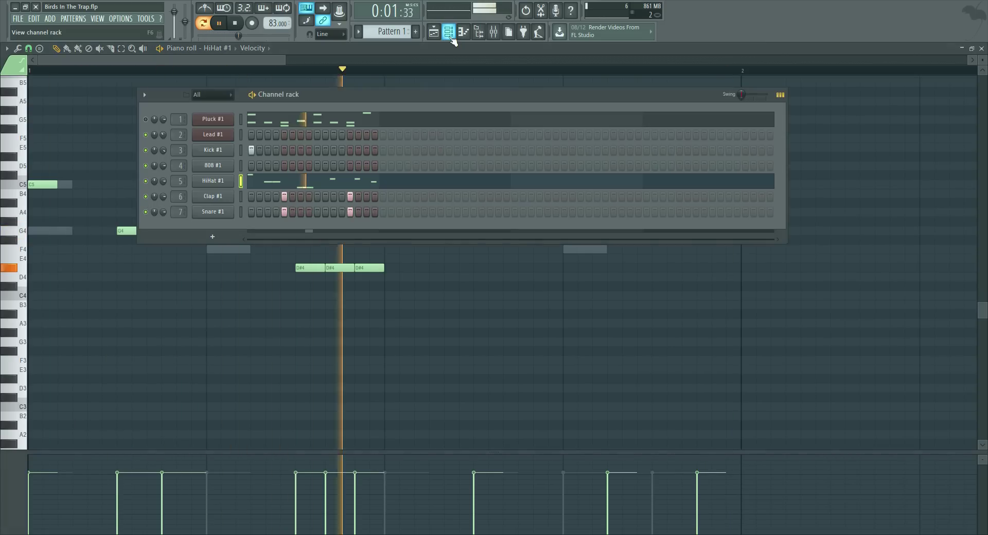
key(space)
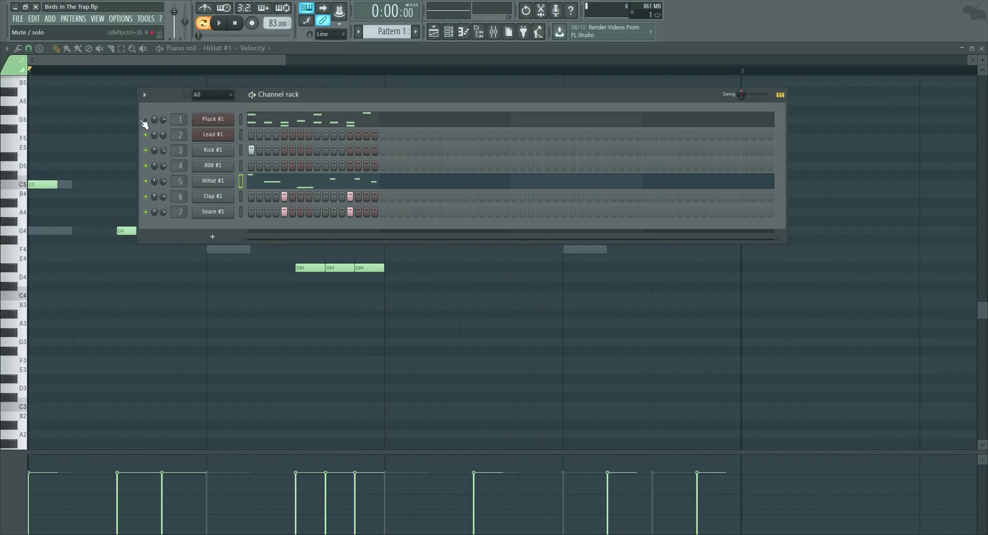
key(F6)
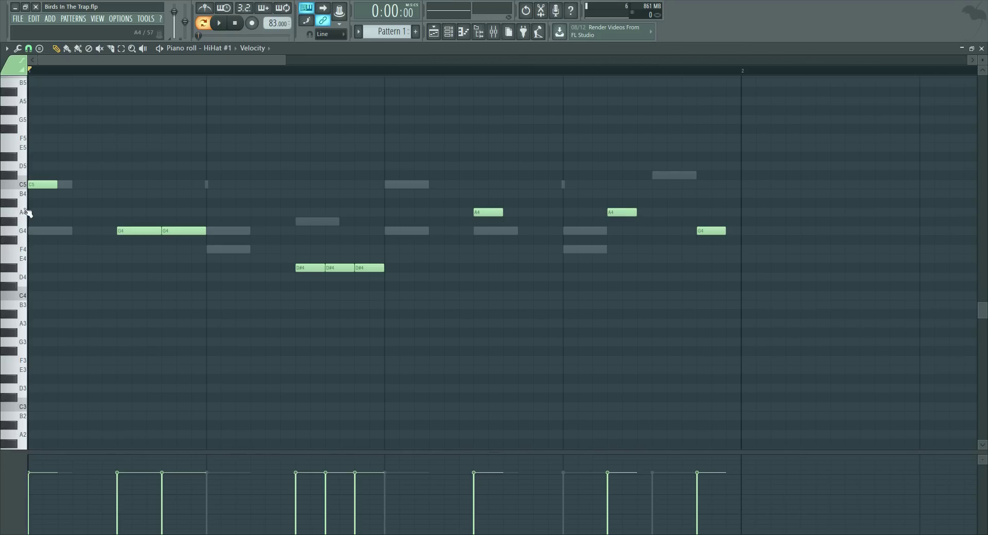
- Lower the C5 hi-hat note on step 1 to A#4 and audition the pattern
key(space)
key(space)
click(41, 187)
drag(41, 188, 41, 206)
key(space)
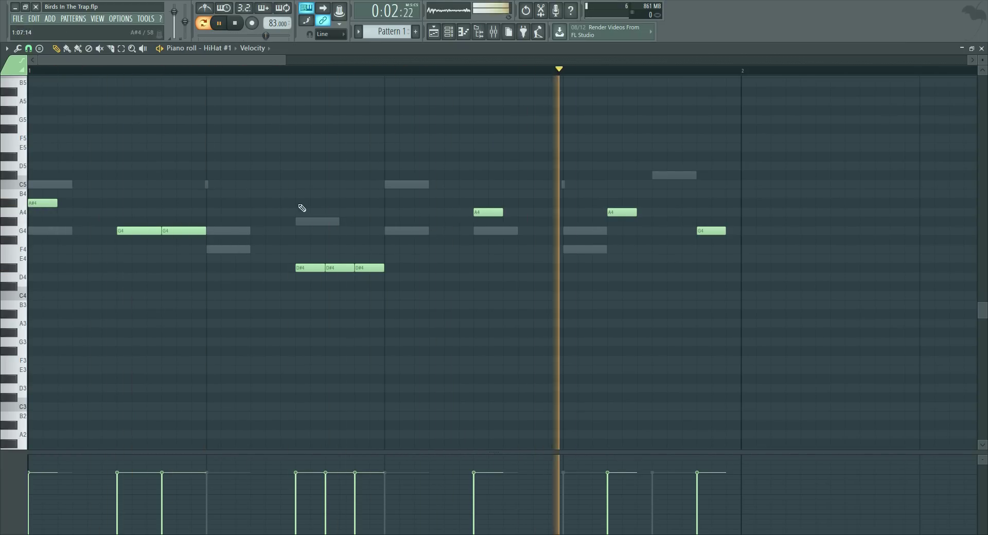
mouse_move(35, 203)
mouse_down()
mouse_move(35, 212)
mouse_move(36, 203)
mouse_up()
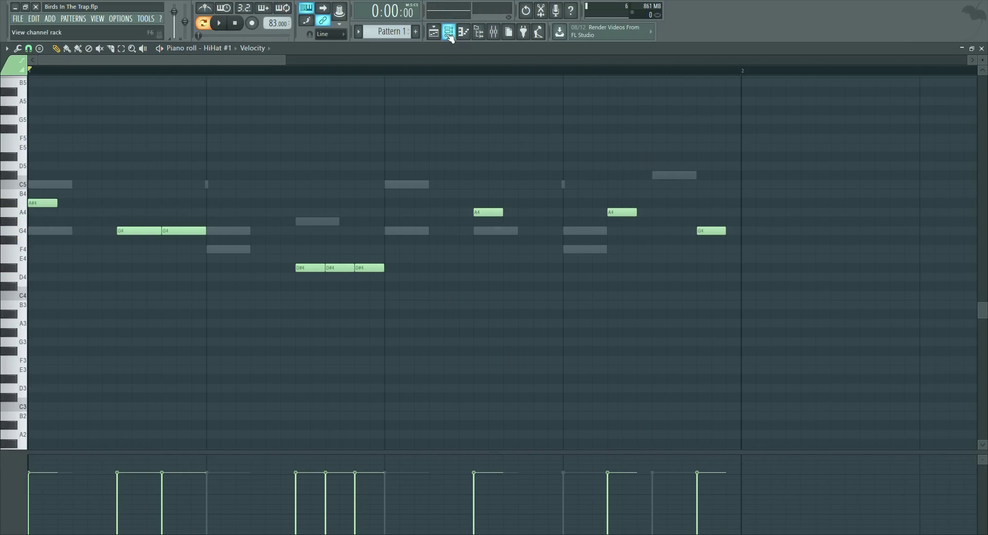
- Unmute the Pluck #1 channel and lower a channel's volume to about 57%, playing the pattern to check
click(448, 32)
click(135, 58)
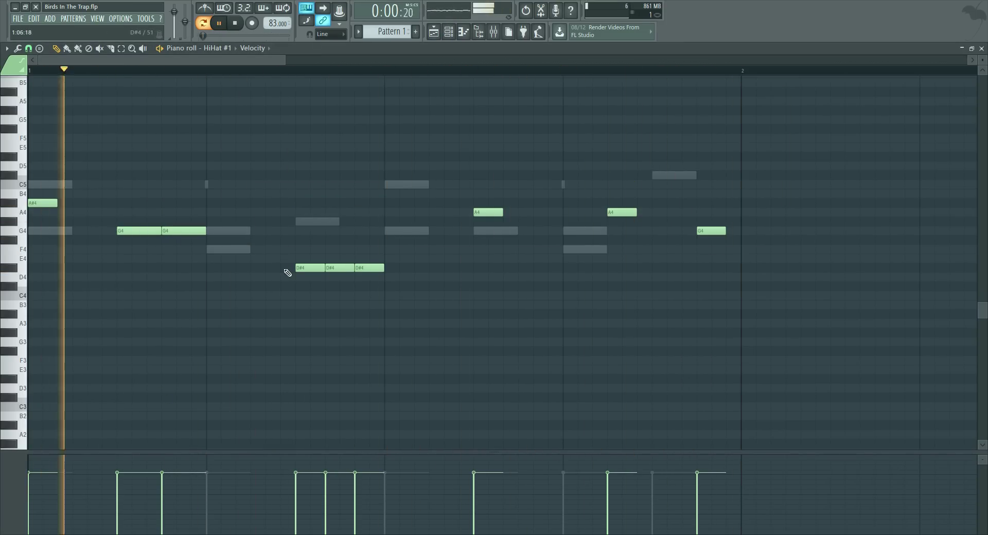
click(449, 32)
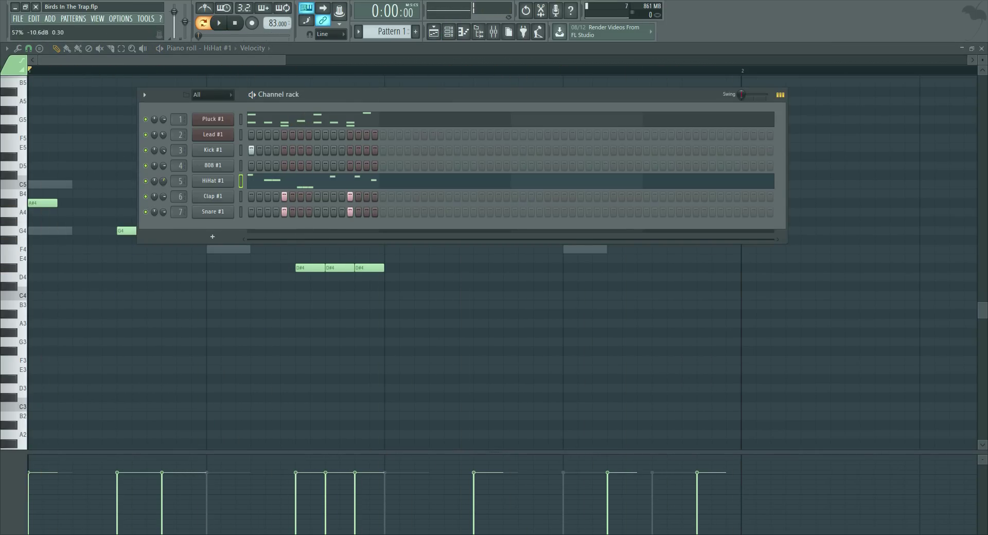
click(193, 57)
key(space)
- Bypass Fruity Reeverb on mixer Insert 1 and look through the effects available for slot 2
key(F9)
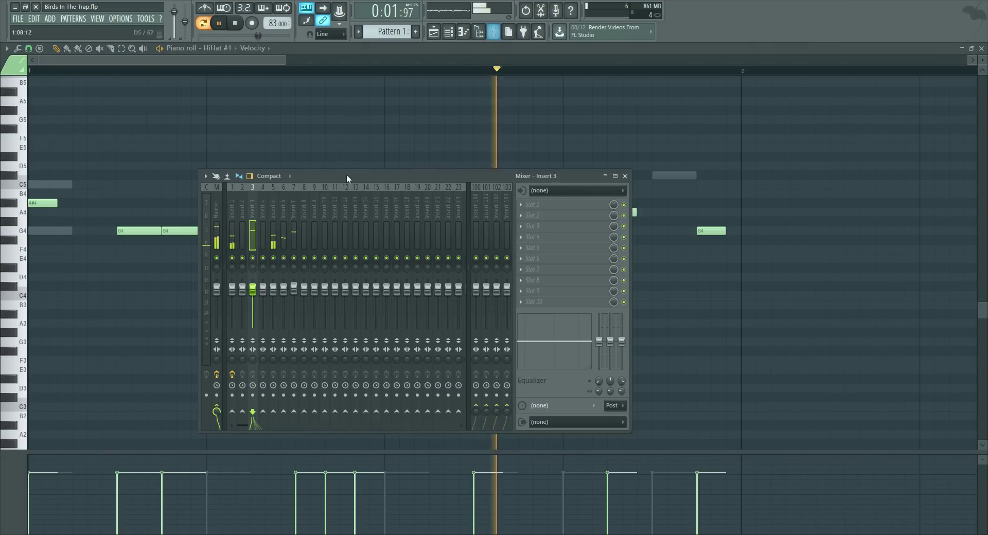
click(623, 204)
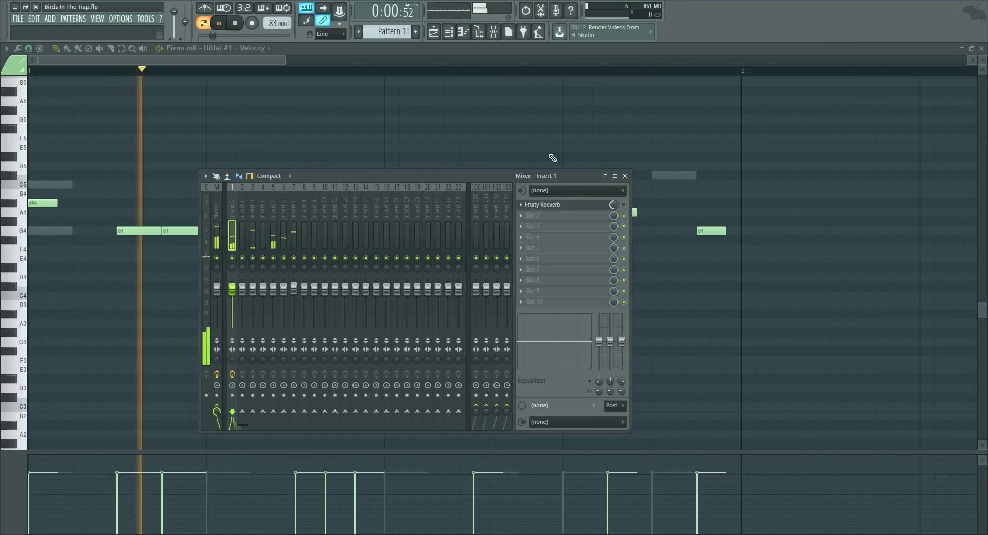
click(559, 220)
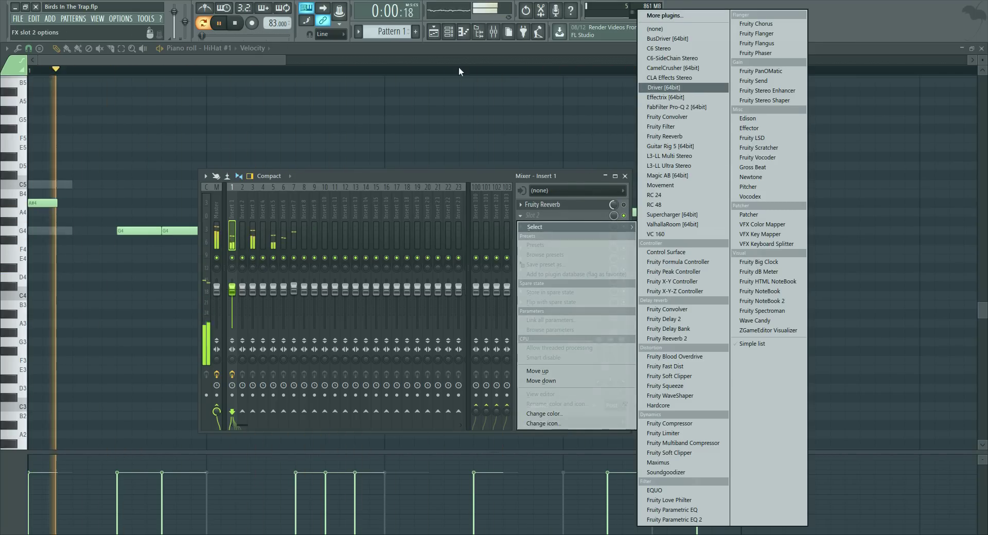
click(281, 59)
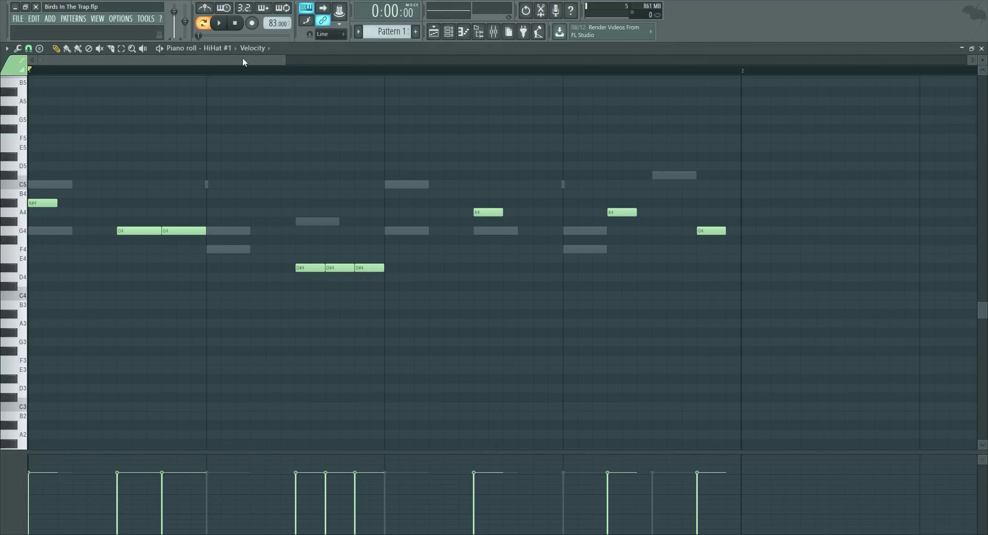
- Delete the hi-hat note on step 1 and replace the D#4 triplet with two F4 notes filling the last two thirds of steps 7 and 8
key(space)
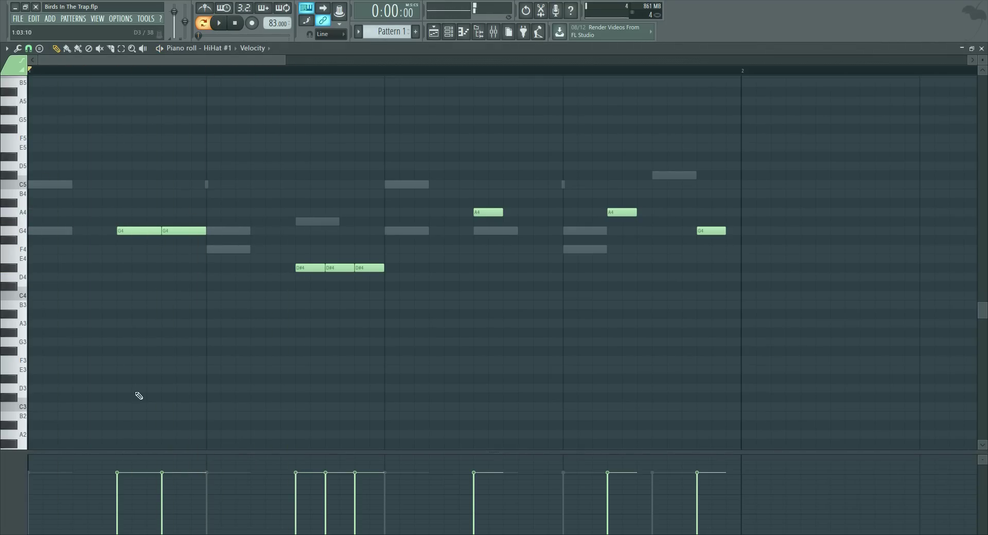
right_click(347, 268)
right_click(311, 268)
right_click(369, 268)
key(space)
drag(352, 250, 337, 250)
click(360, 250)
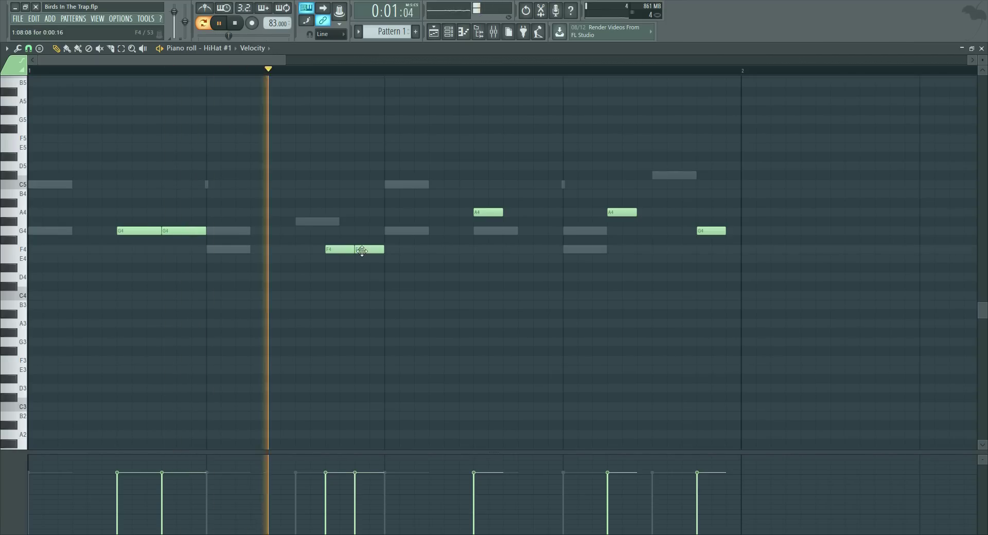
- Lower the velocity of the two F4 hi-hat notes and delete the A4 note on step 11
mouse_move(346, 503)
mouse_down()
mouse_move(331, 507)
mouse_move(355, 506)
mouse_up()
key(space)
right_click(486, 212)
key(space)
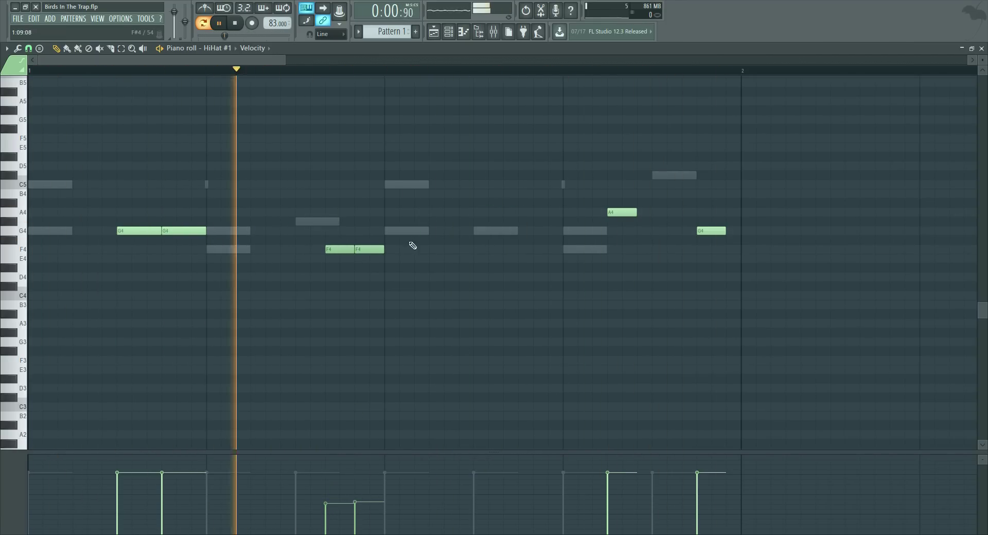
- Draw three back-to-back A#3 hi-hat notes spanning steps 9 to 12, deleting the trial E4 and C4 notes
click(489, 250)
drag(489, 251, 489, 259)
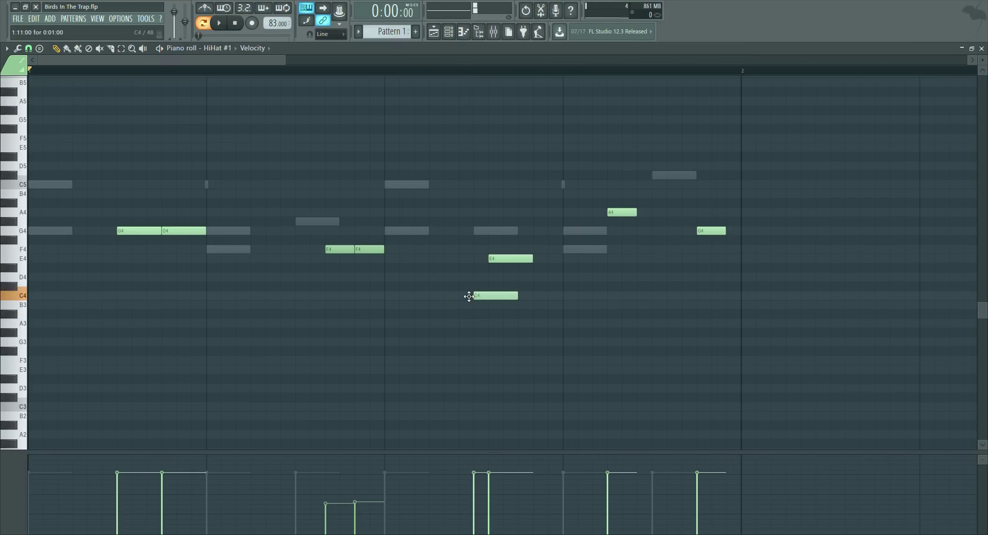
key(space)
drag(374, 314, 473, 317)
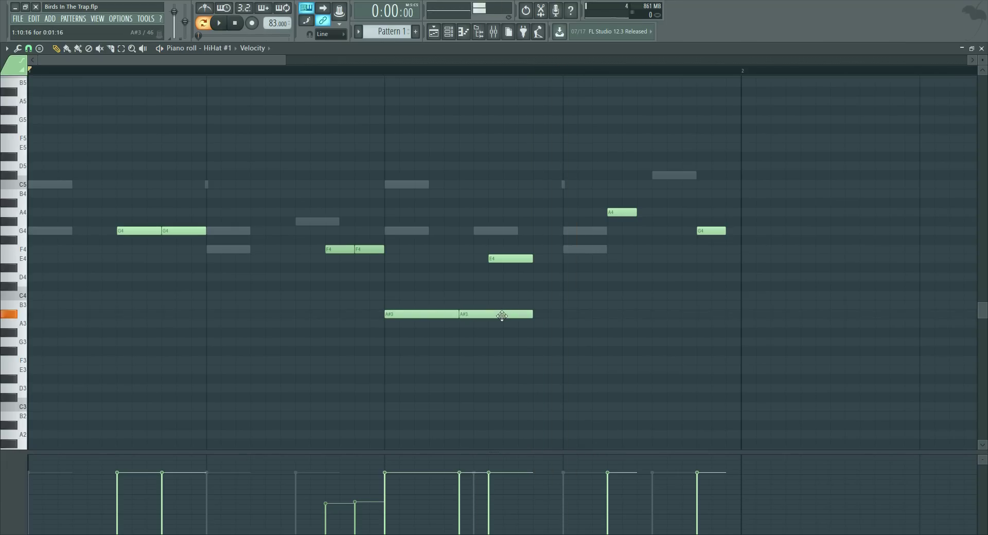
right_click(499, 258)
key(space)
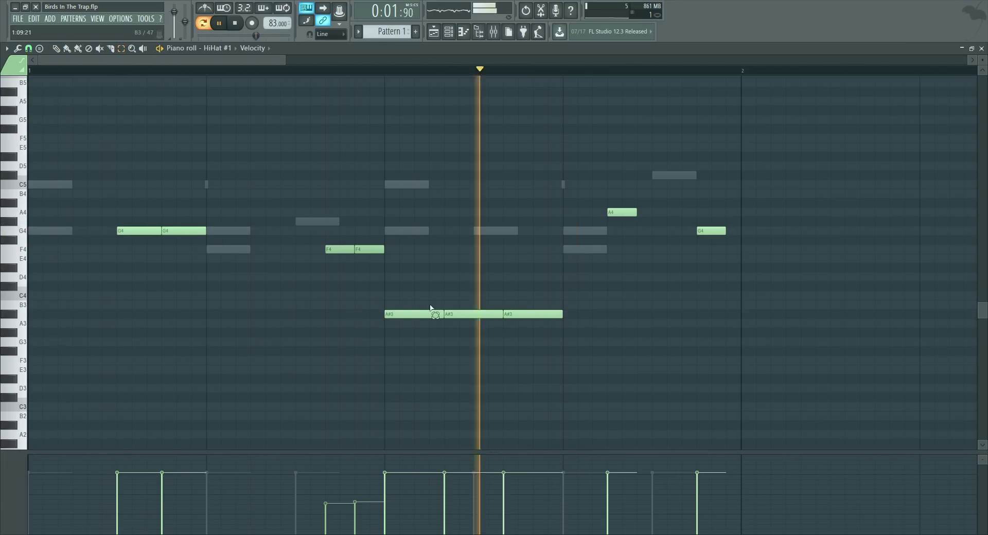
- Select the three A#3 hi-hat notes and lower their velocities to roughly the level of the F4 notes
drag(430, 308, 530, 317)
click(56, 49)
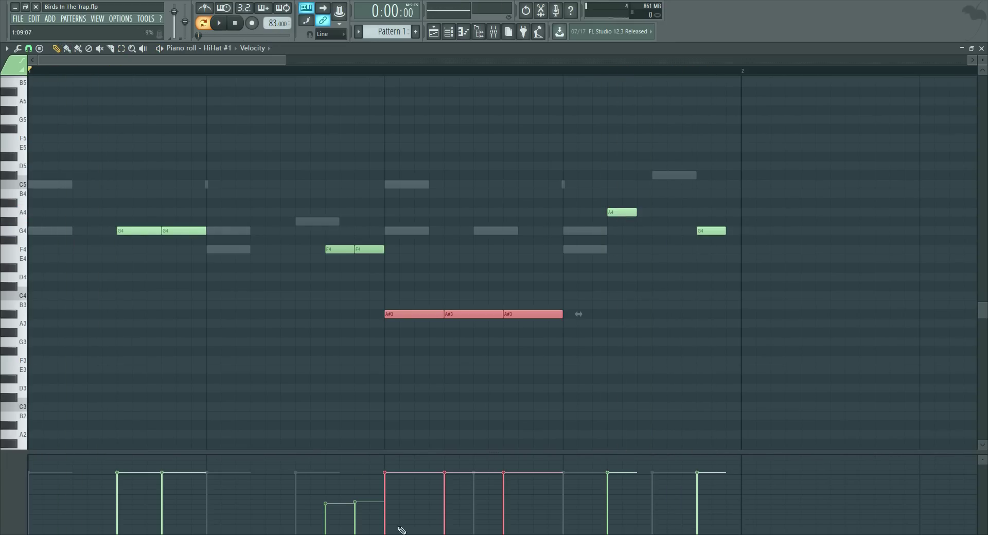
key(space)
mouse_move(432, 511)
mouse_down()
mouse_move(404, 509)
mouse_move(497, 511)
mouse_up()
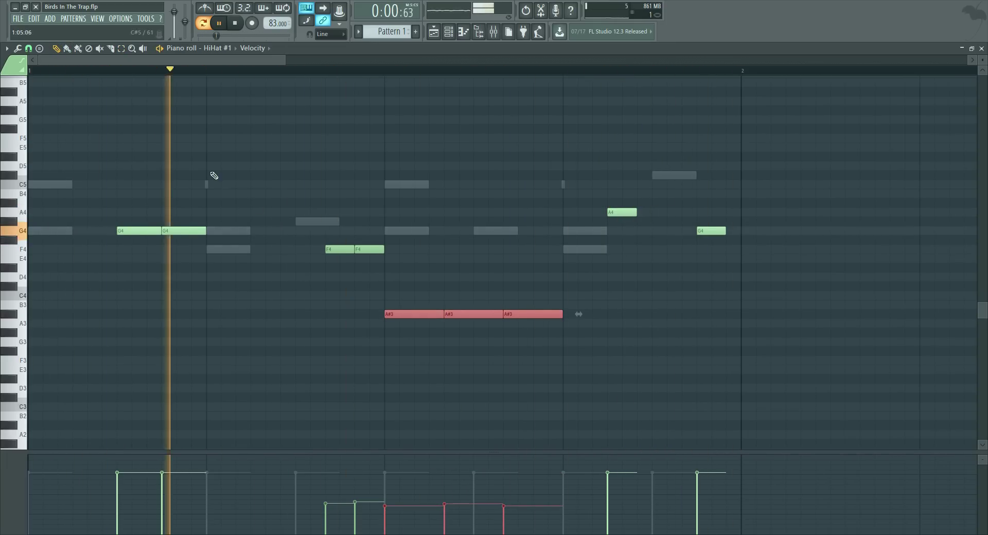
- Add short F#4 hi-hat notes of equal length on steps 11 and 12 and raise their velocities to just below the G4 notes
click(492, 250)
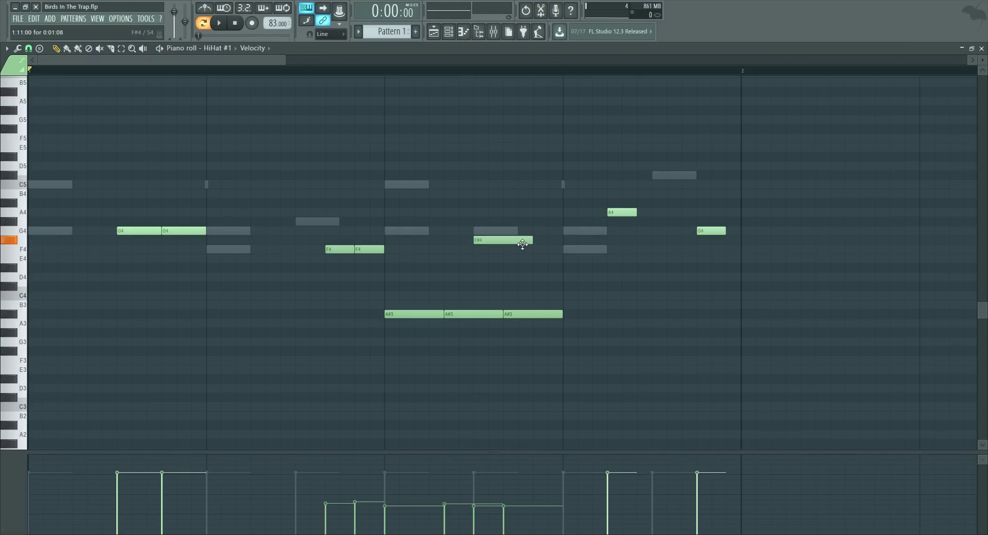
click(121, 49)
drag(465, 231, 554, 240)
click(56, 49)
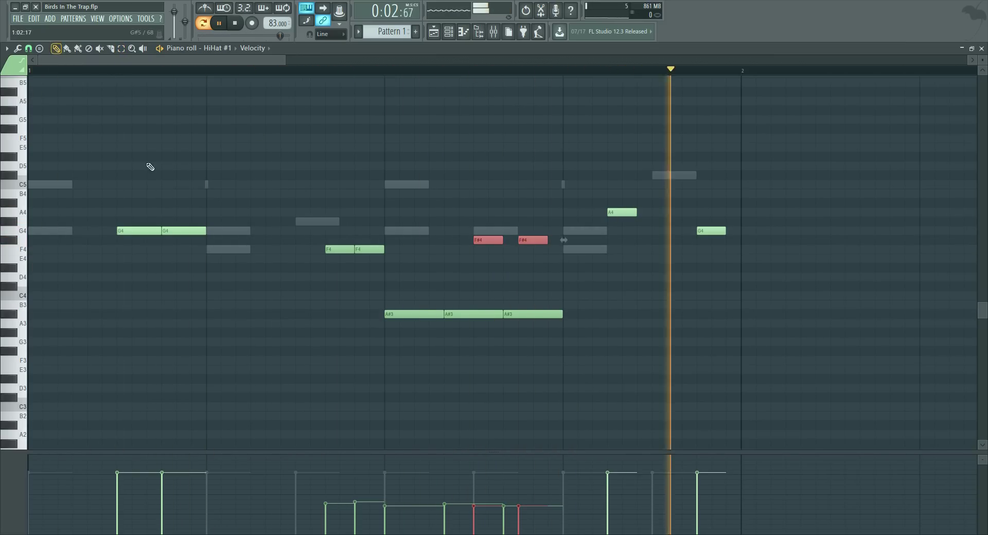
mouse_move(474, 492)
mouse_down()
mouse_move(526, 486)
mouse_move(508, 485)
mouse_up()
- Try deleting the A4 note on step 14 and the G4 note on step 16 during playback, undoing each deletion
click(582, 352)
right_click(583, 351)
right_click(616, 212)
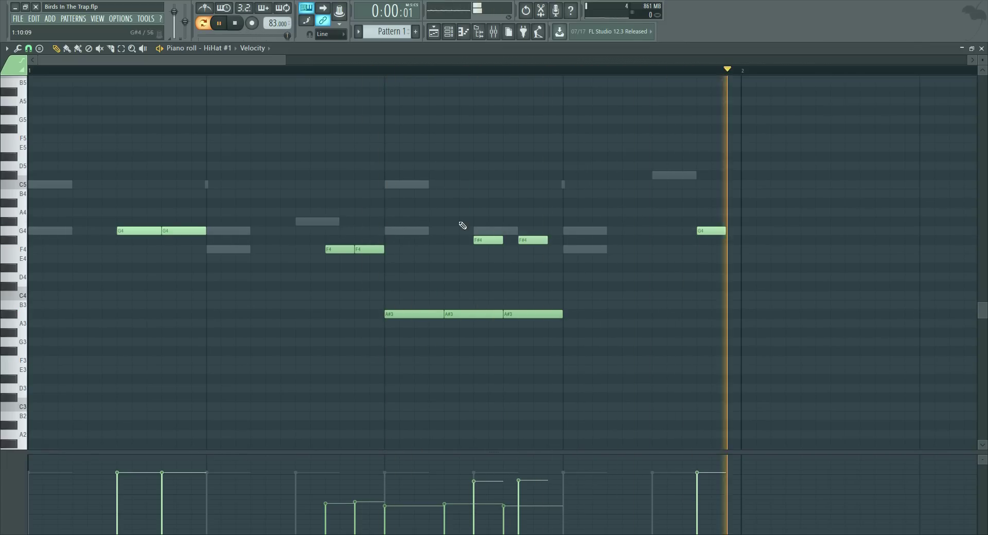
key(ctrl+z)
right_click(714, 231)
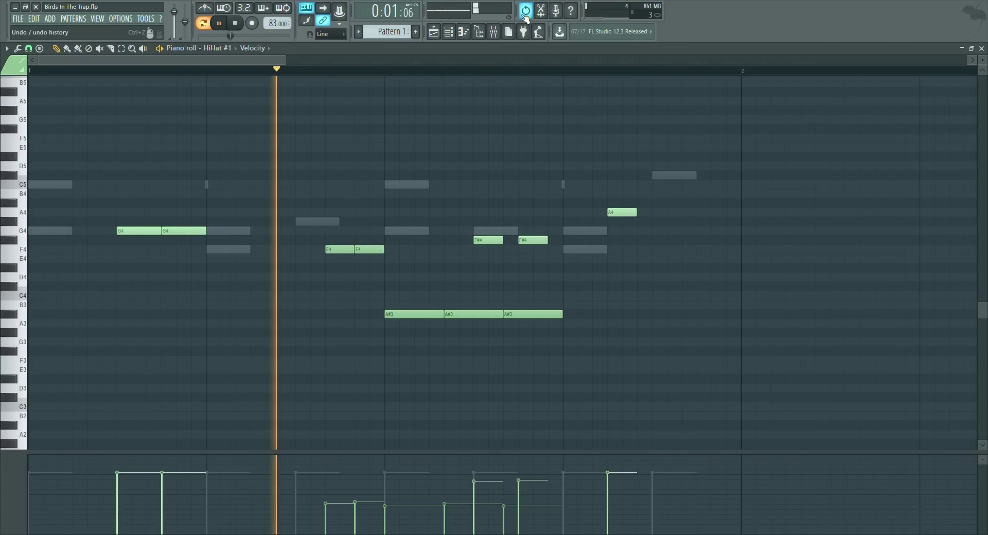
key(ctrl+z)
- Lower the velocities of the G4 note on step 16 and the A4 note on step 14, and play the pattern
drag(704, 495, 703, 495)
click(621, 480)
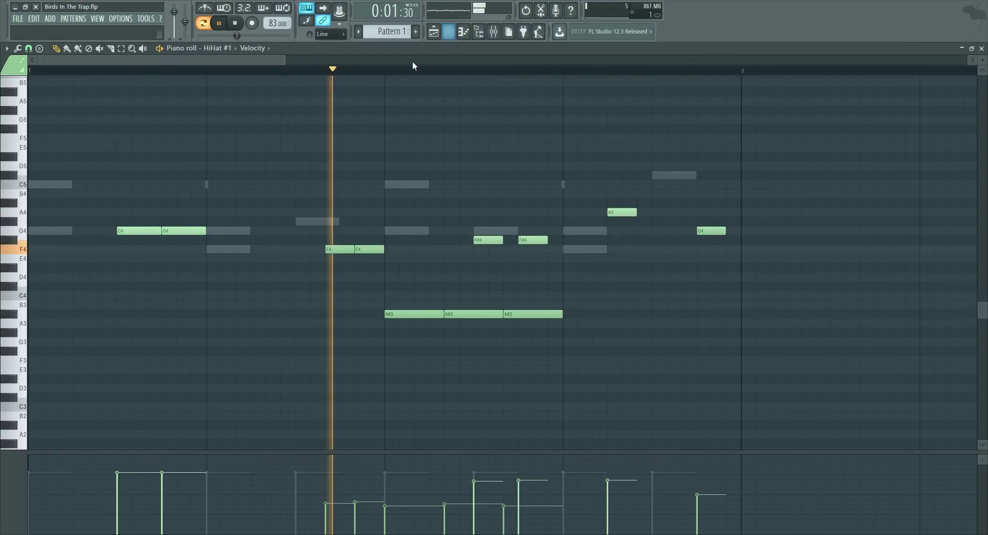
scroll(412, 67, down, 1)
click(448, 32)
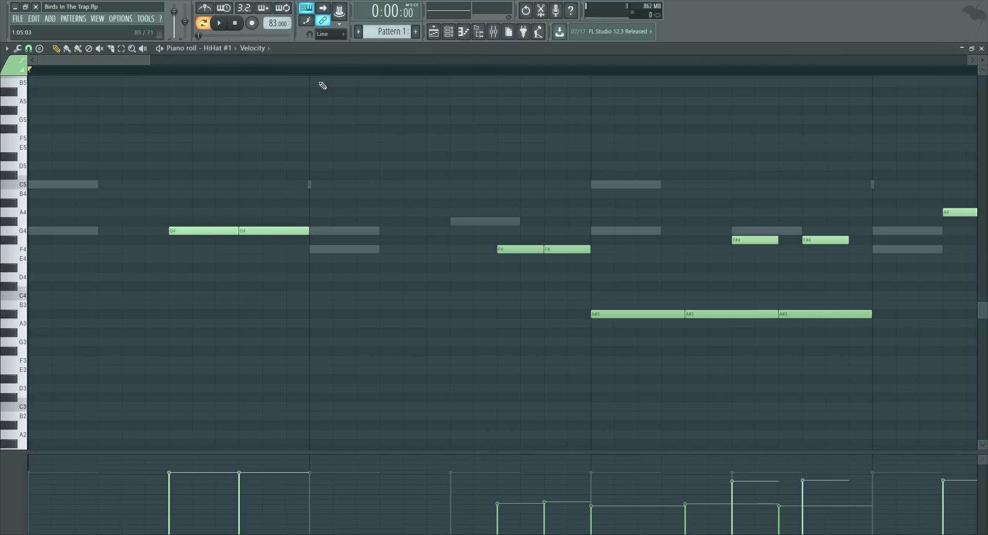
key(space)
scroll(322, 77, down, 5)
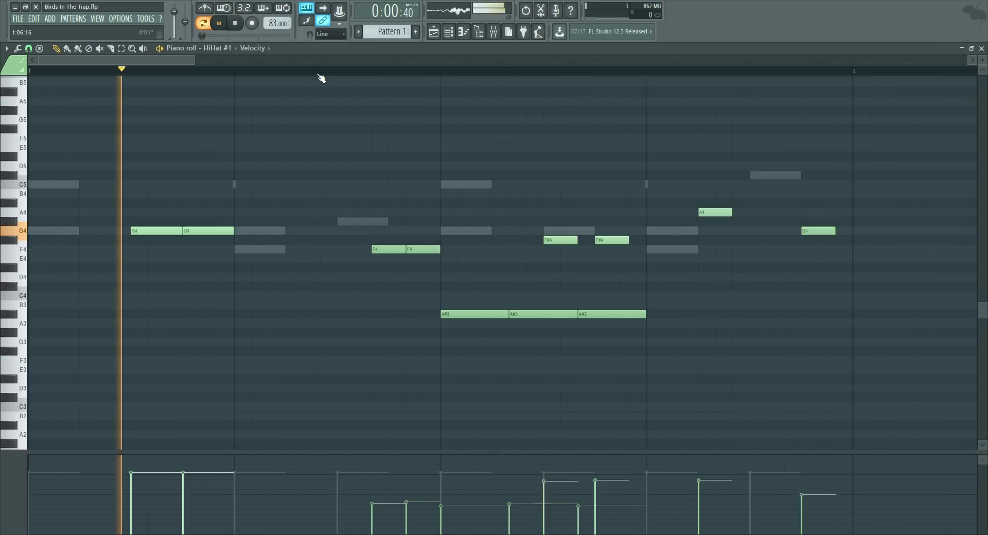
- Select the whole one-bar hi-hat pattern and duplicate it into bar 2
scroll(322, 76, down, 1)
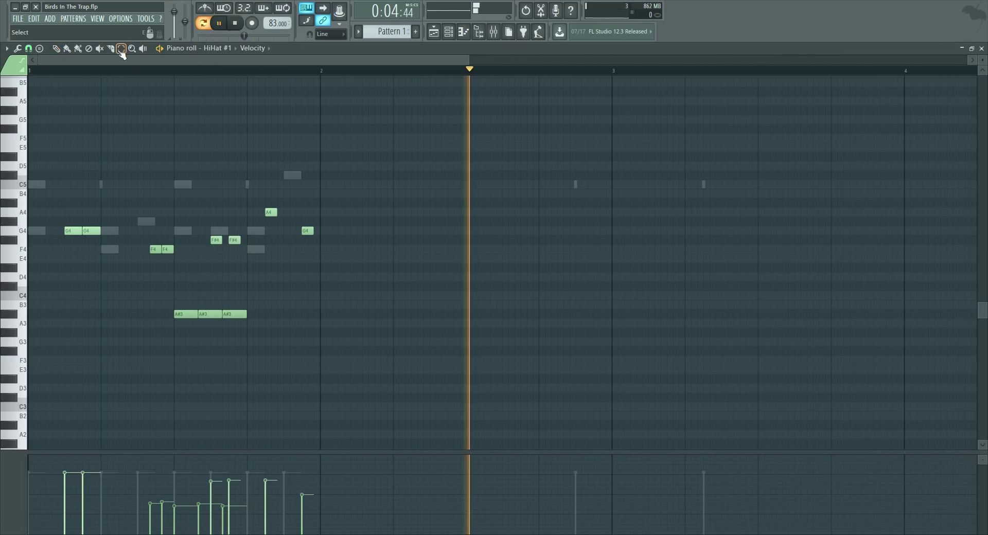
key(space)
drag(326, 355, 4, 157)
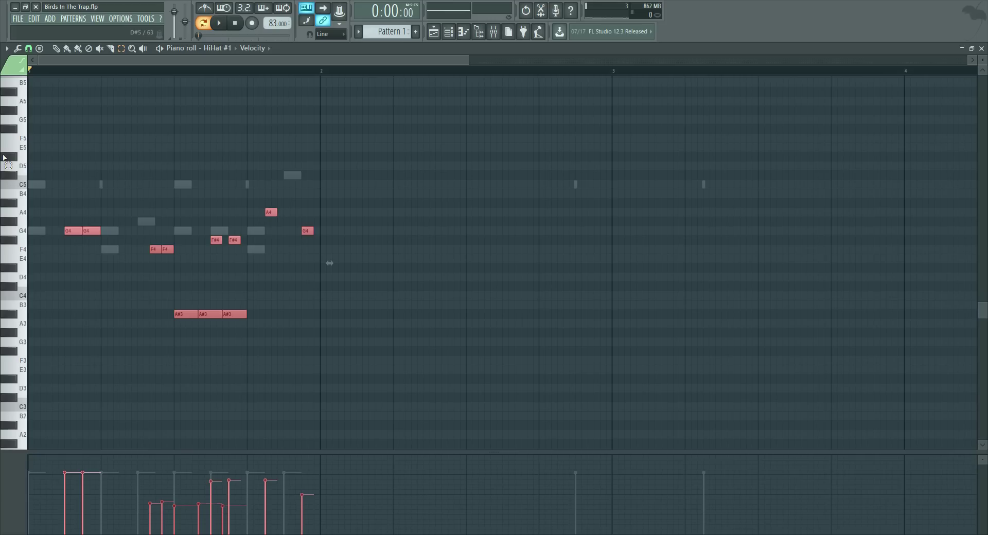
key(ctrl+b)
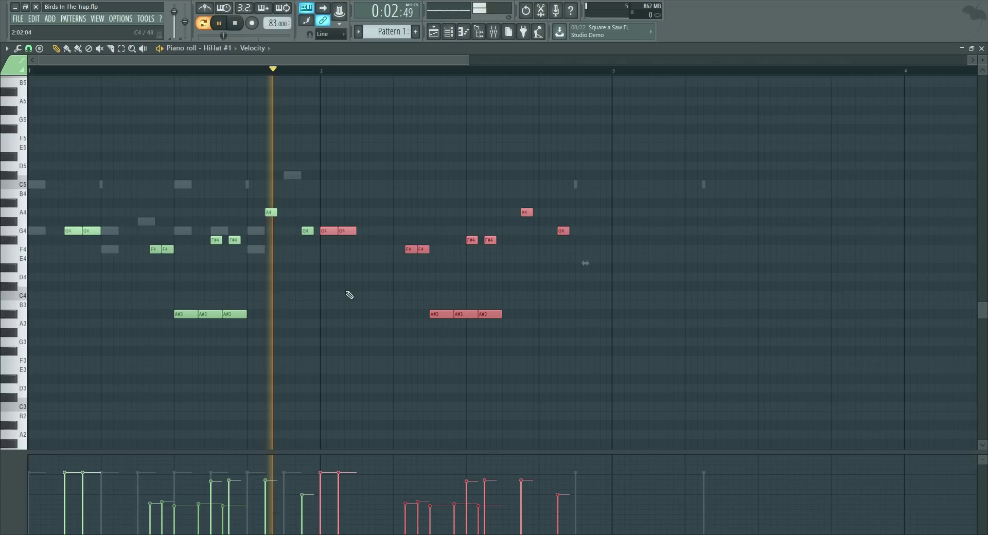
- Deselect the duplicated hi-hat notes and delete the two F#4 notes from the bar 2 copy
ctrl+click(457, 258)
right_click(471, 240)
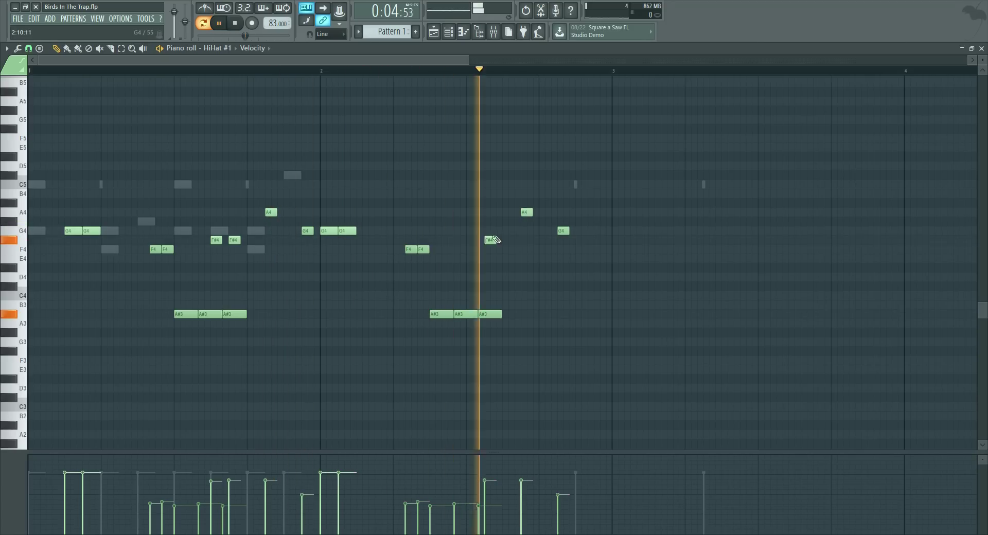
right_click(490, 240)
- Duplicate the one-bar Pluck #1 melody, start the copy exactly at bar 2, and play the pattern
click(452, 35)
key(space)
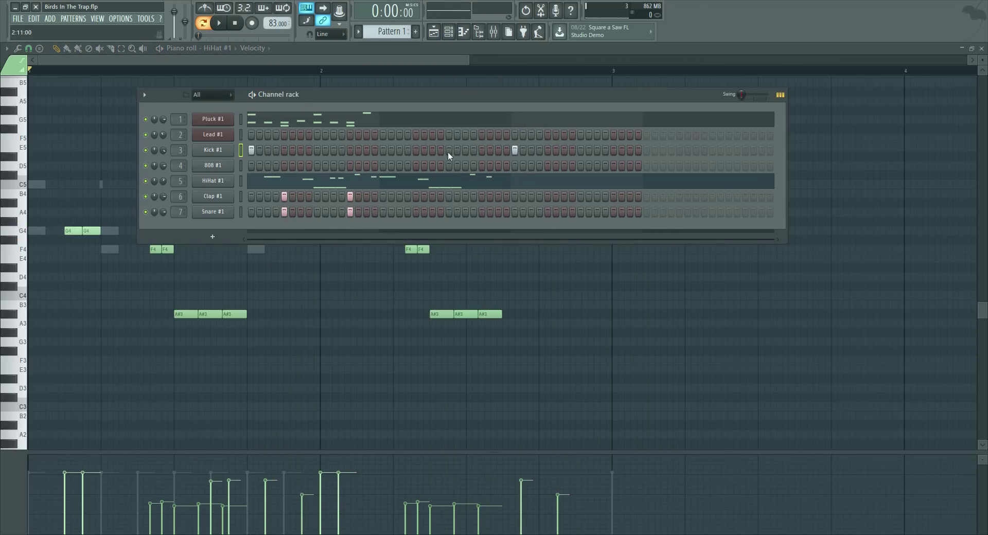
click(311, 123)
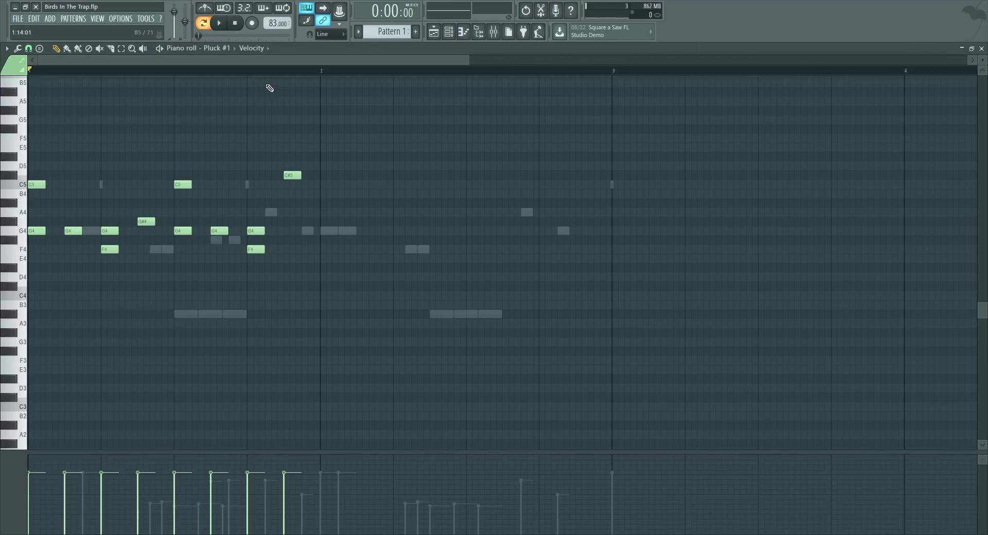
drag(305, 185, 322, 183)
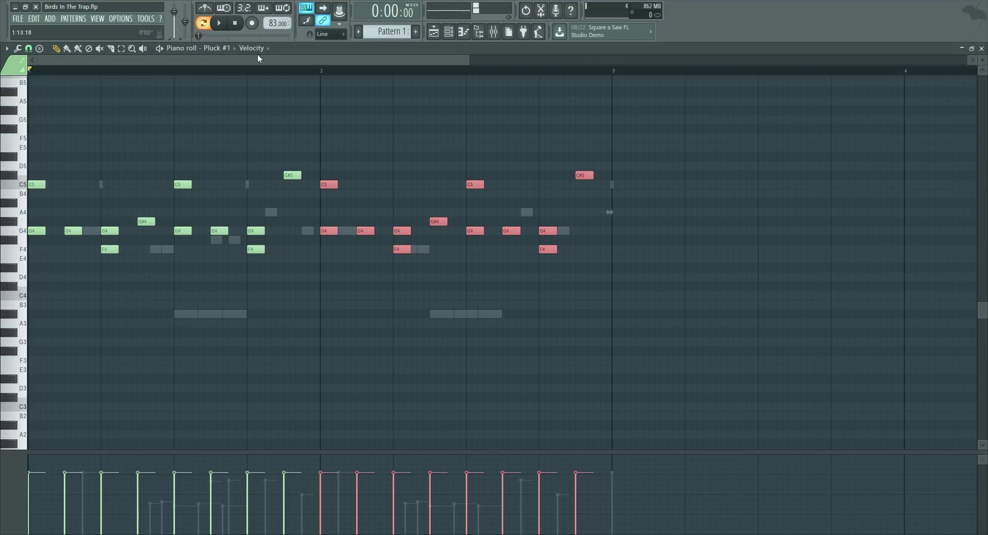
click(245, 26)
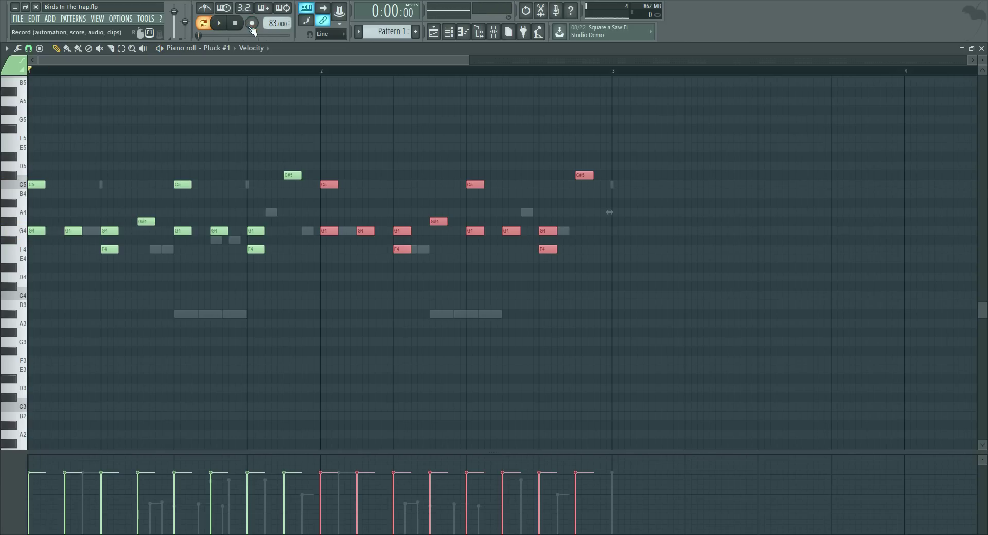
- Duplicate the two-bar Pluck #1 melody and shift the copy to start exactly at bar 3
click(446, 33)
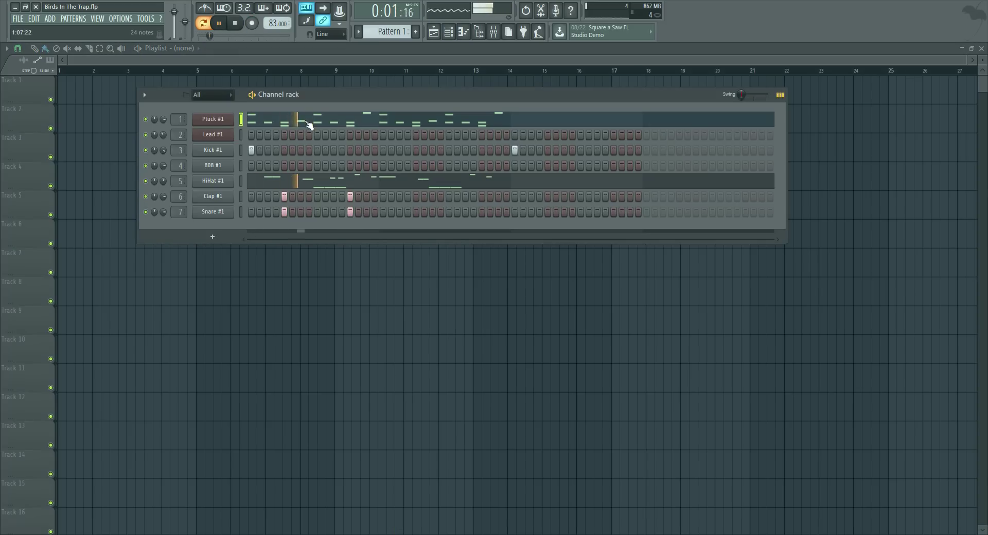
click(309, 124)
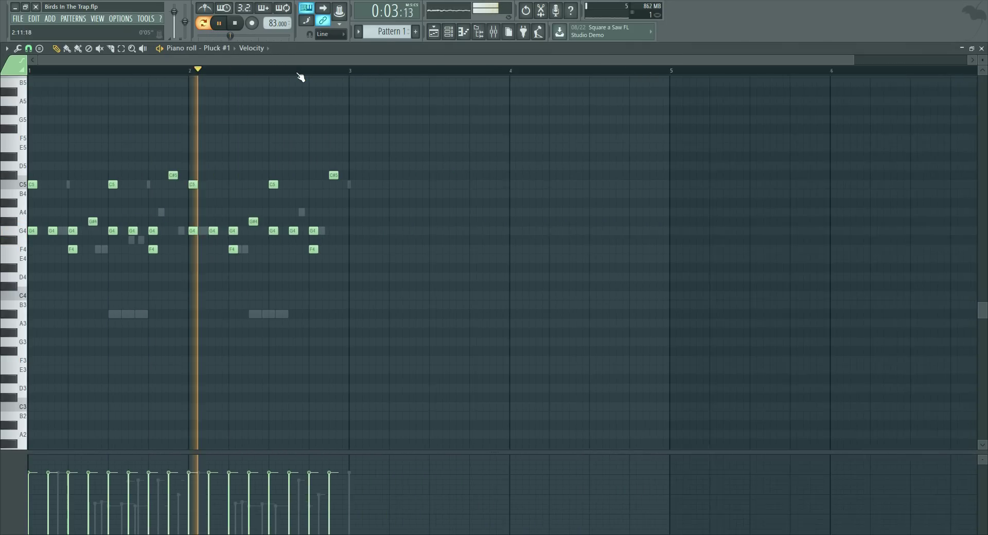
key(ctrl+b)
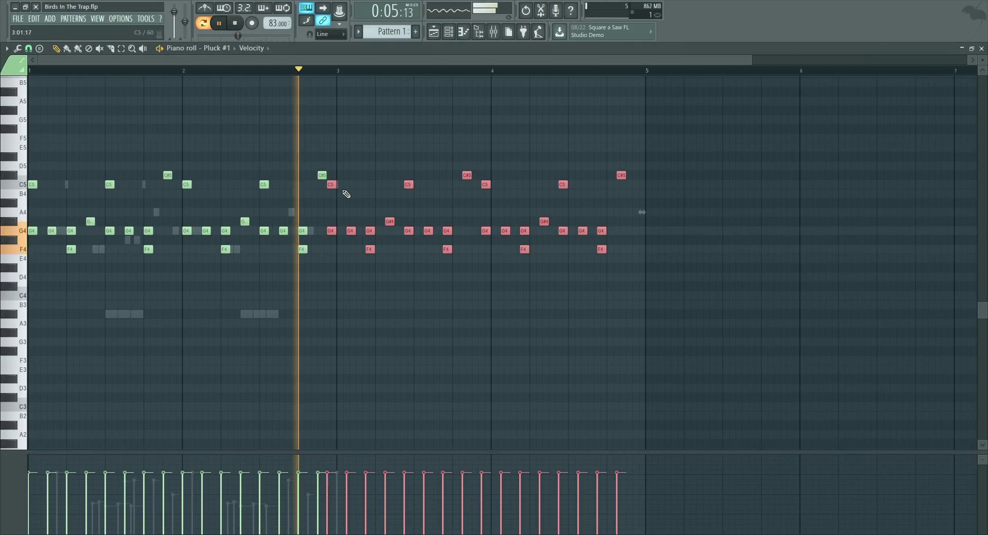
drag(333, 183, 344, 181)
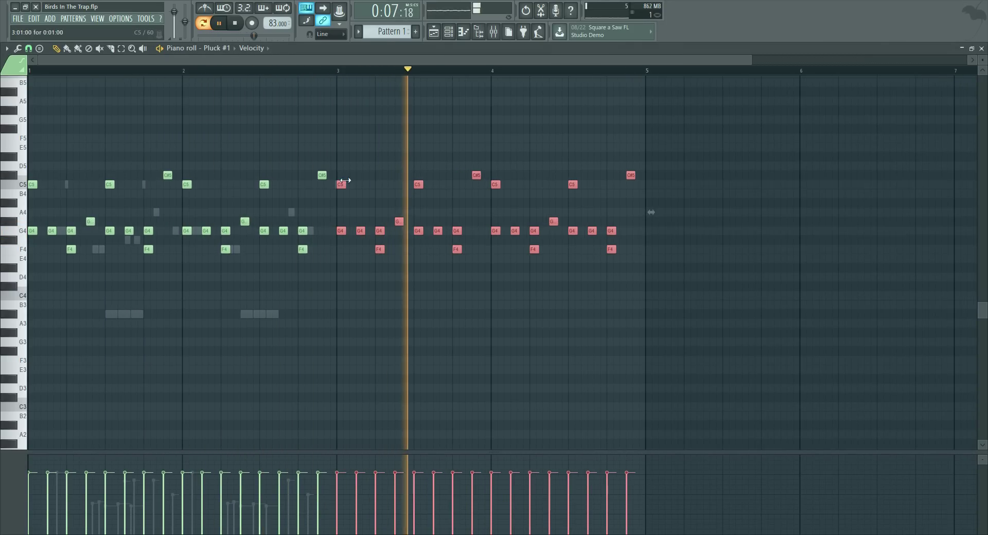
- Add Kick #1 hits on steps 2, 7, 11 and 15 while checking them in playback
key(F6)
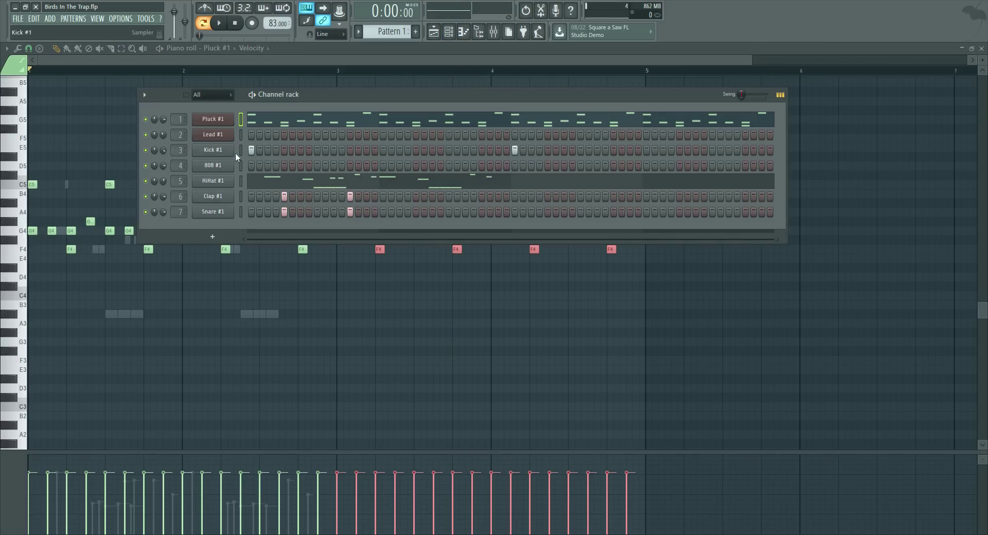
key(space)
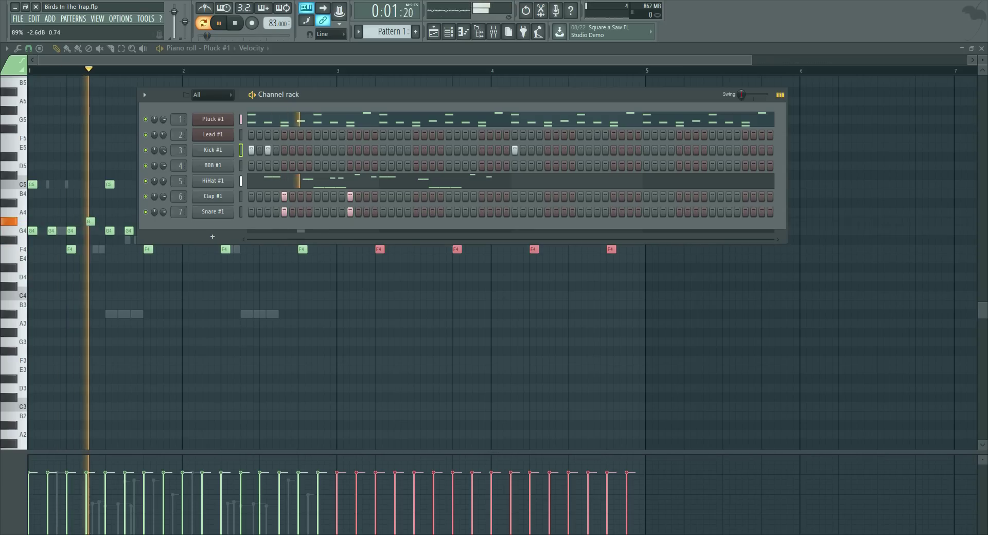
key(space)
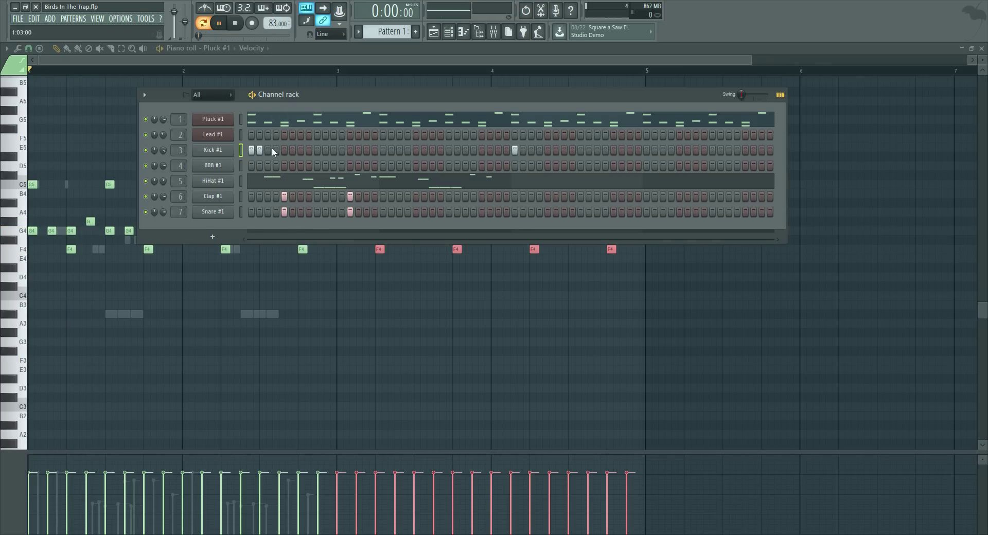
click(299, 150)
click(332, 150)
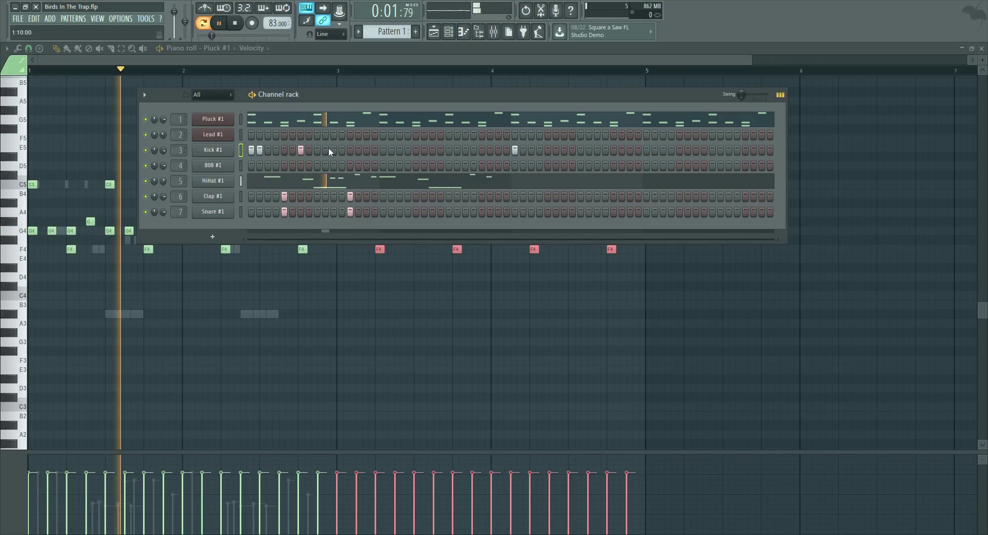
key(space)
key(space)
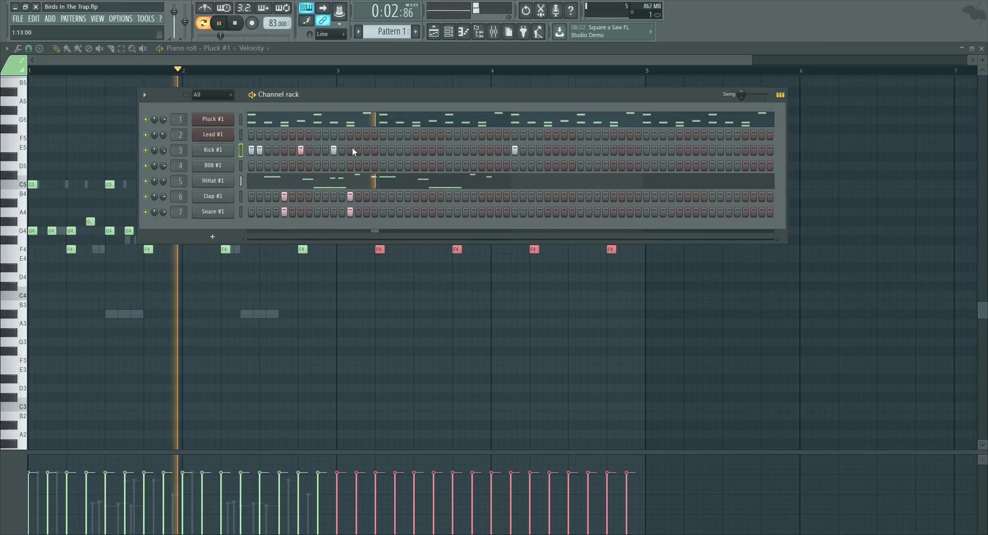
click(366, 150)
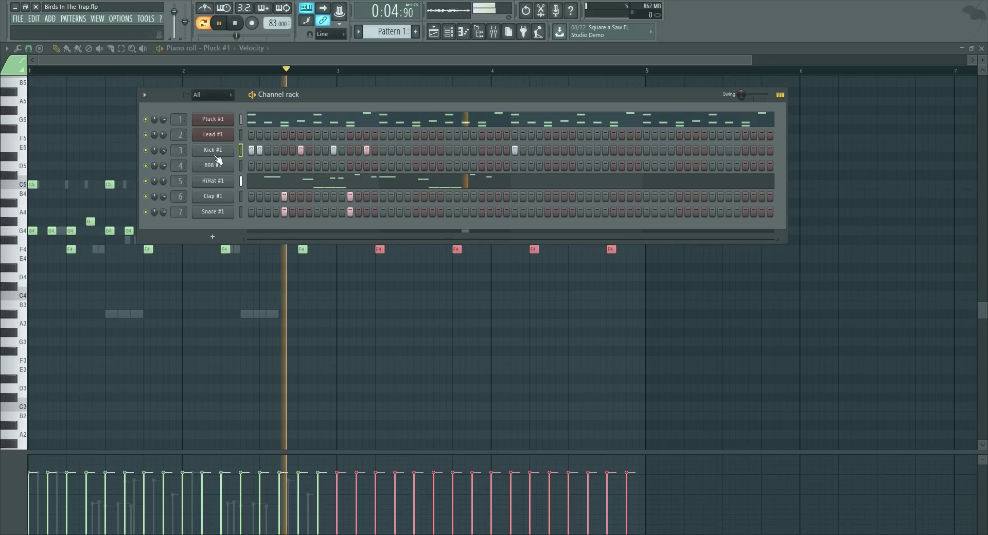
- Transpose all Pluck #1 notes up one octave, moving the first C5 to C6
click(262, 125)
click(261, 125)
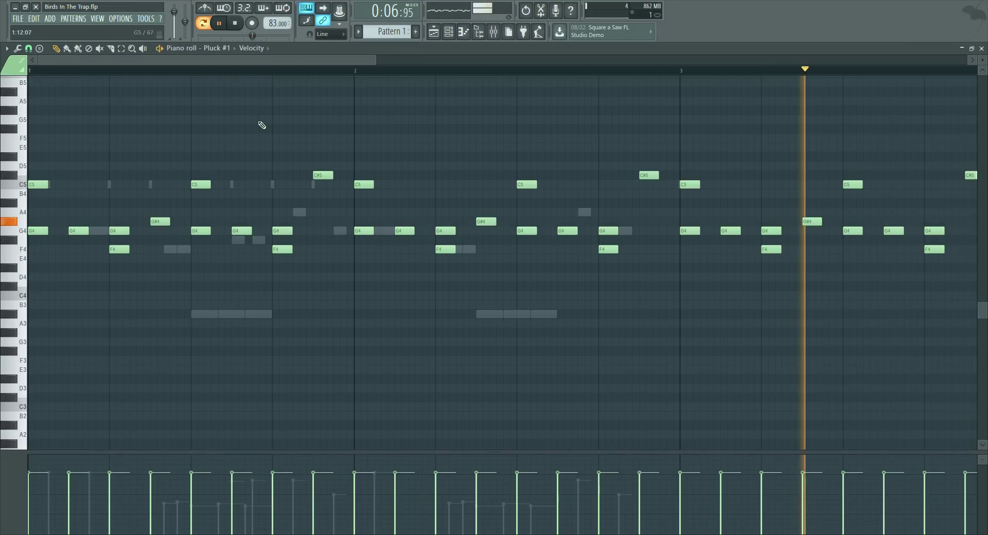
key(ctrl+a)
drag(32, 185, 16, 114)
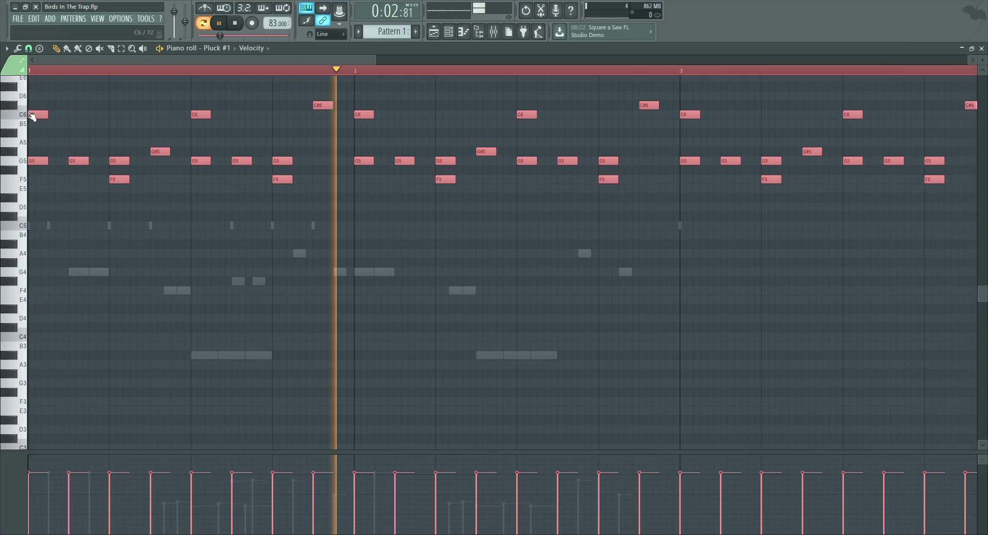
- Enable Fruity Reeverb on mixer track Insert 1 and lower its mix level
click(494, 32)
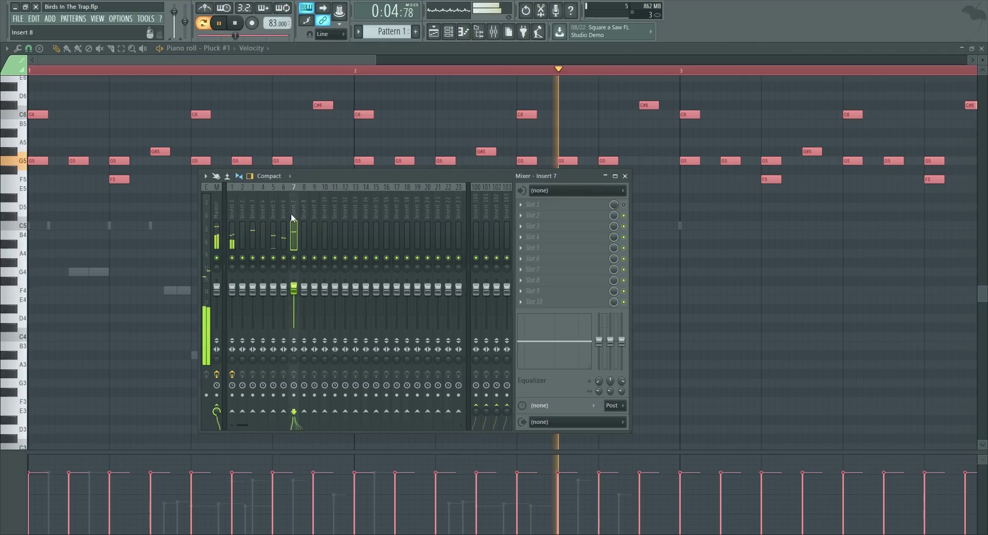
click(623, 205)
drag(613, 205, 614, 221)
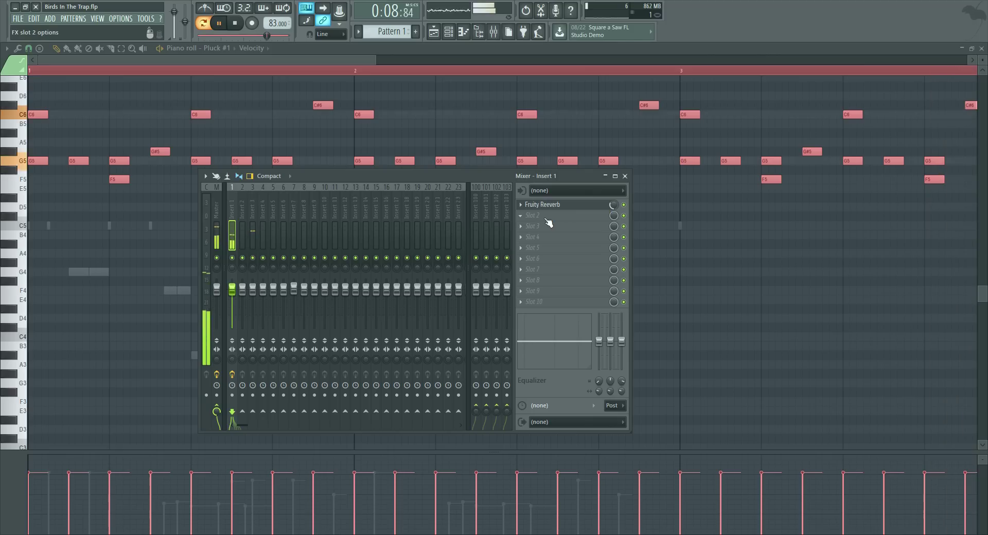
key(F9)
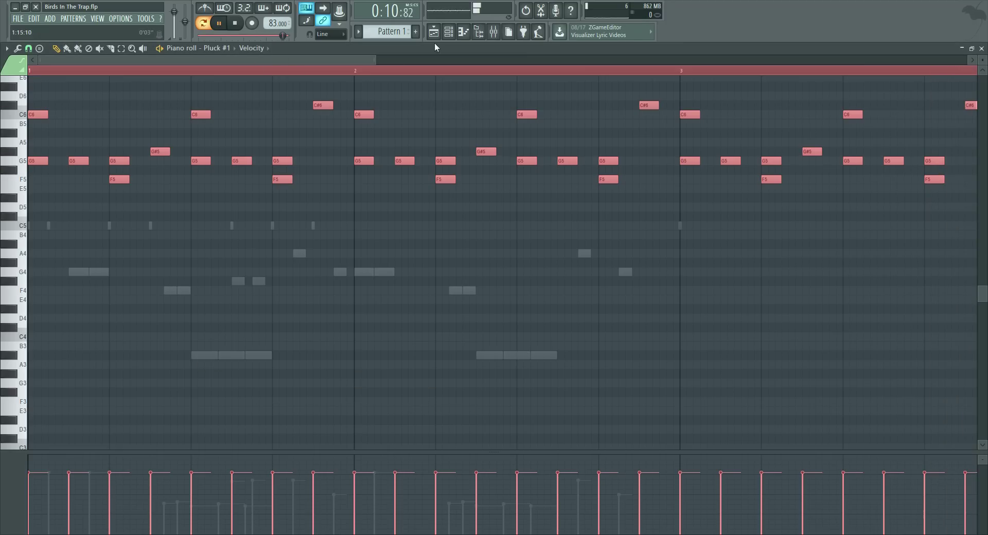
- Clear the pluck note selection and add Fruity parametric EQ 2 to slot 2 of Insert 1
key(F6)
key(space)
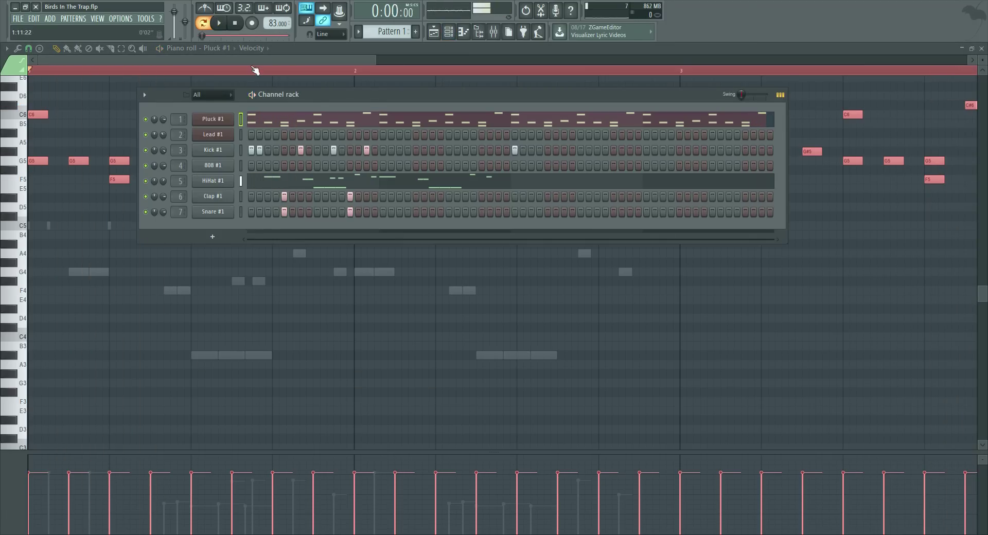
click(253, 70)
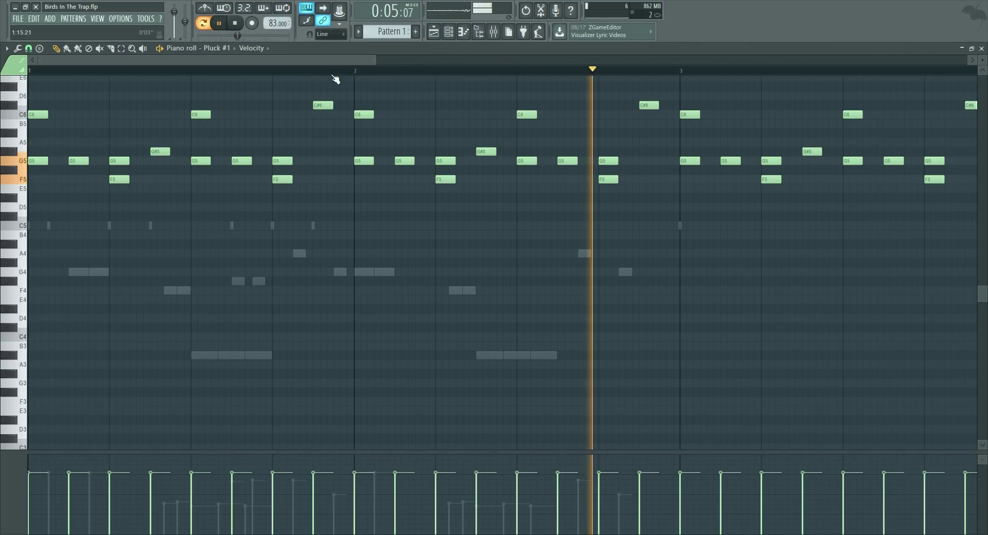
click(493, 31)
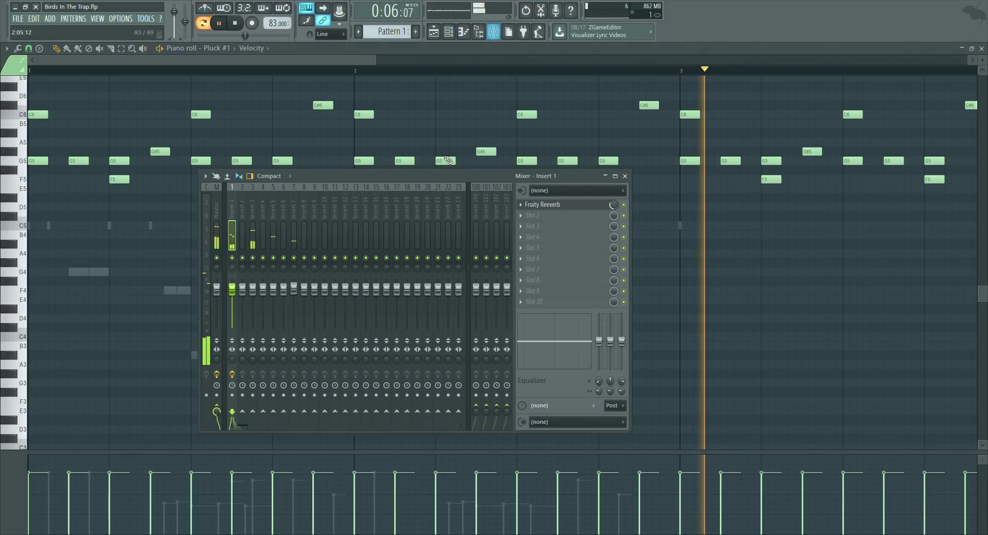
click(532, 215)
mouse_move(545, 226)
click(672, 520)
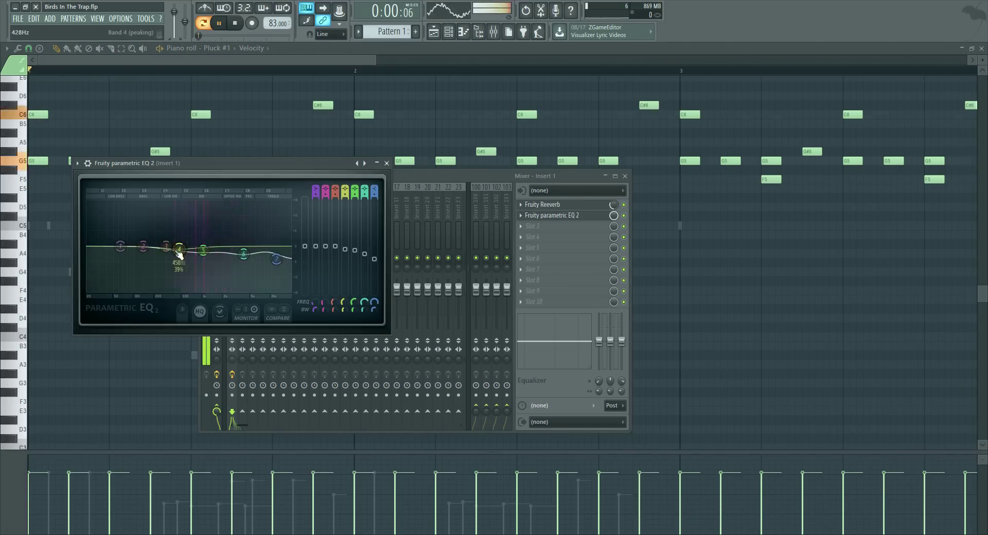
- Set EQ band 1 to high pass and cut the pluck's lows at about 330 Hz
drag(315, 189, 315, 201)
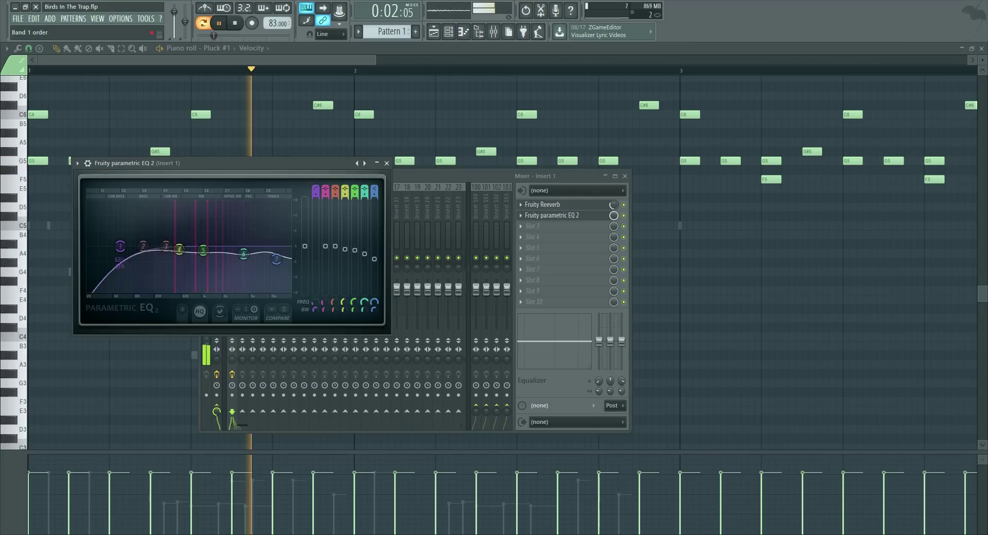
drag(120, 245, 150, 246)
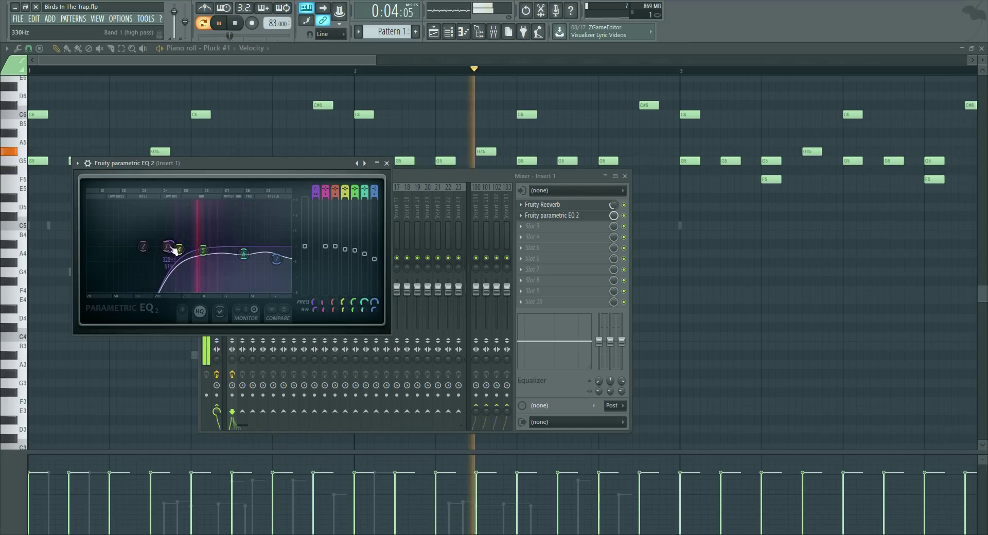
click(386, 163)
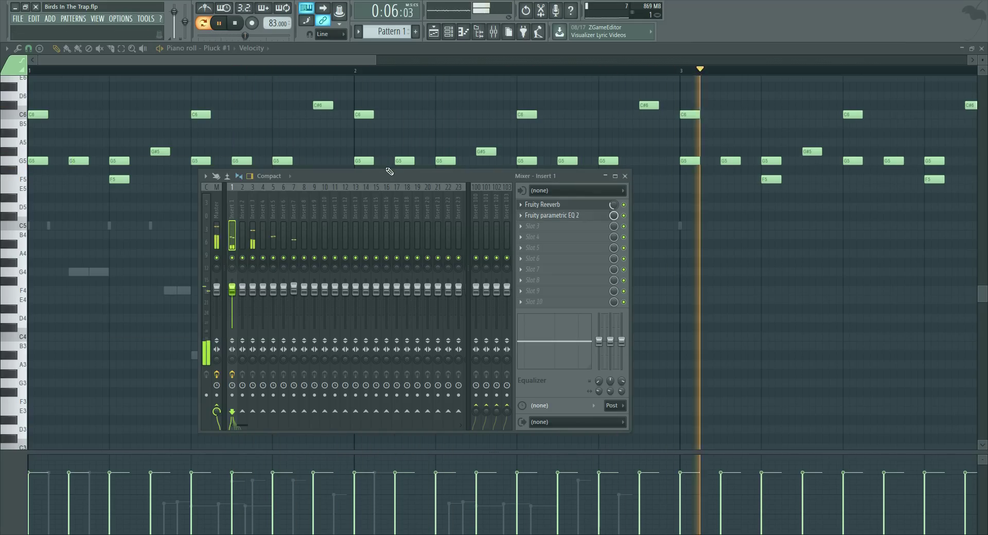
key(F9)
- Duplicate the two-bar HiHat #1 pattern and shift the copy to start exactly at bar 3
scroll(367, 77, down, 2)
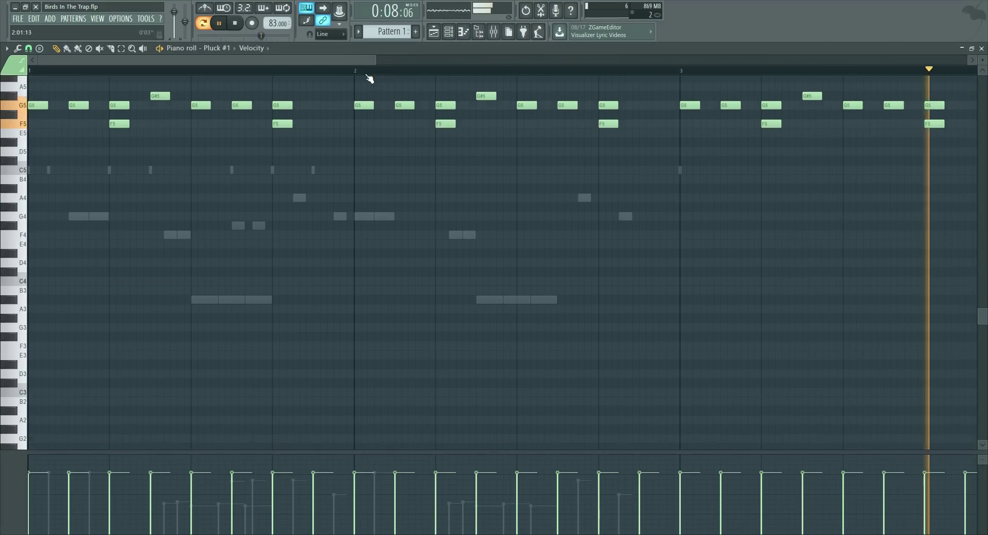
scroll(369, 77, down, 2)
scroll(369, 78, up, 4)
click(454, 35)
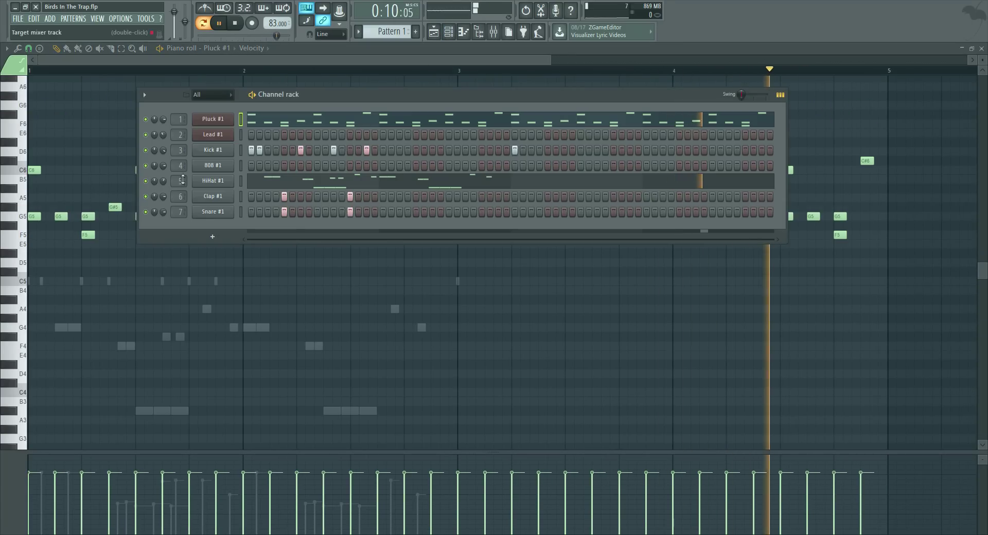
click(271, 182)
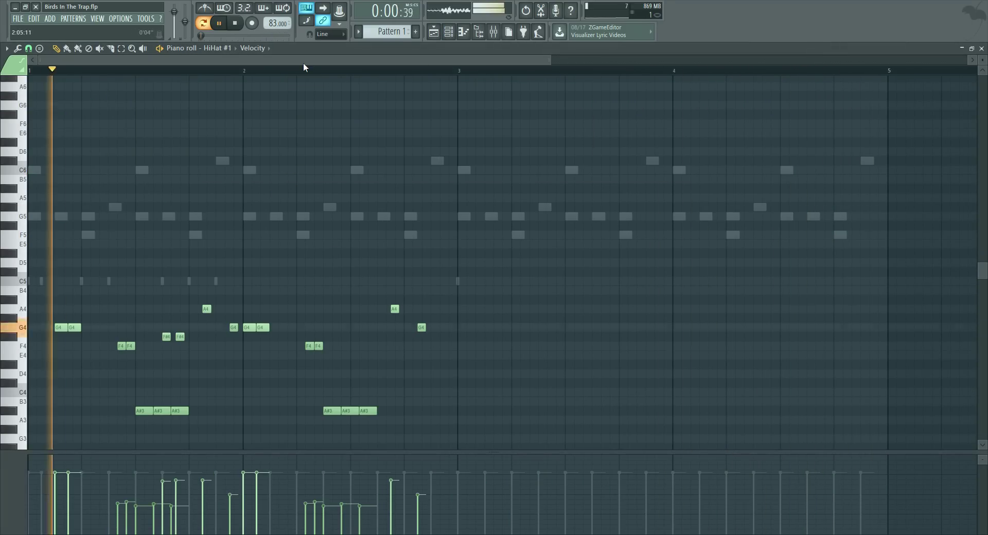
key(ctrl+b)
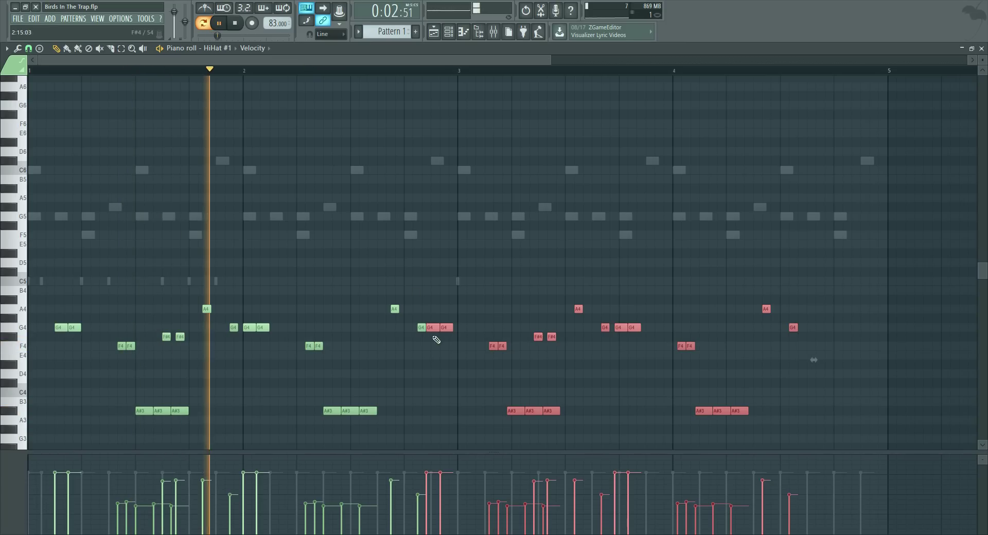
drag(433, 327, 465, 328)
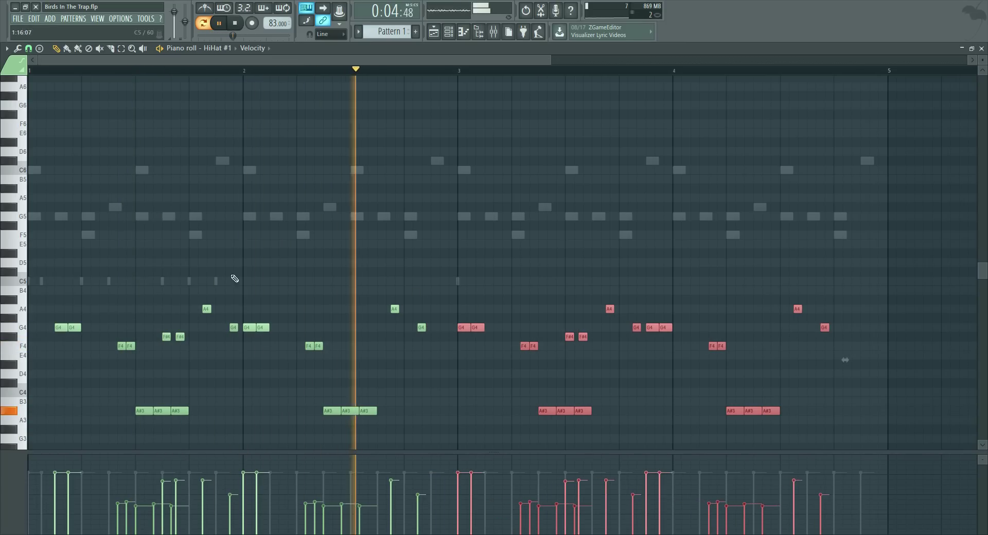
- Delete the second of the paired G4 hi-hat notes at the start of bar 3 and at the start of bar 2
click(478, 347)
right_click(478, 347)
right_click(478, 328)
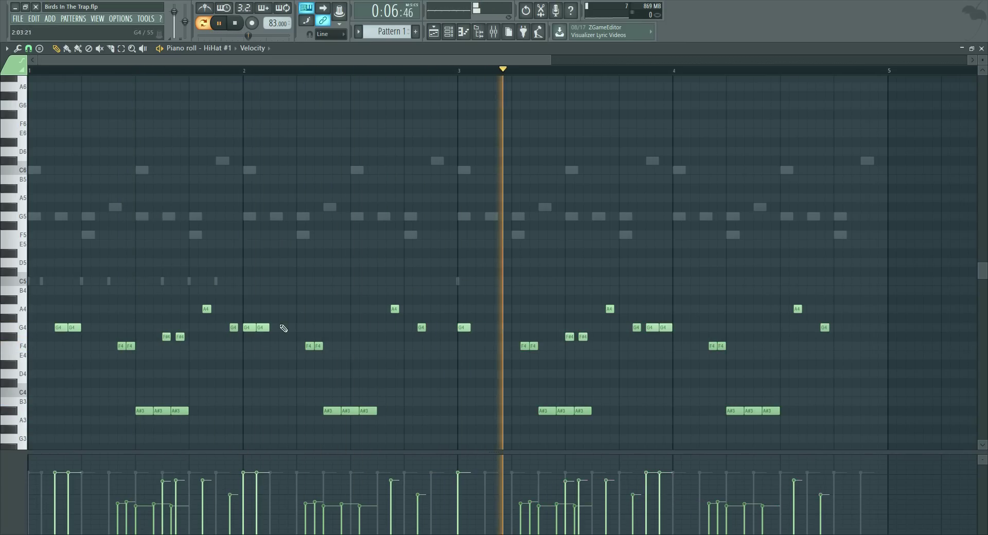
right_click(262, 328)
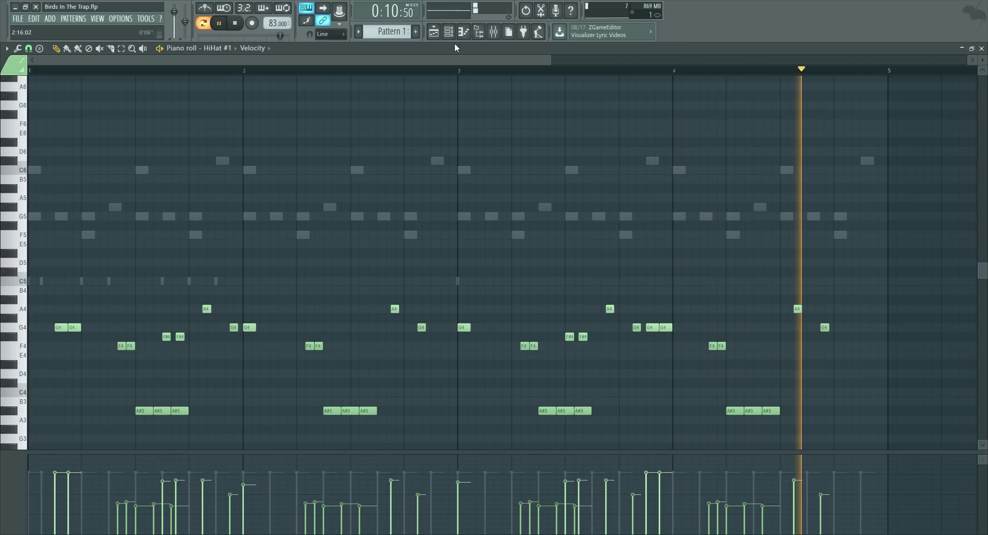
- Rework the first bar of Kick #1 by removing the hits on steps 7 and 15 and adding one on step 13
key(F6)
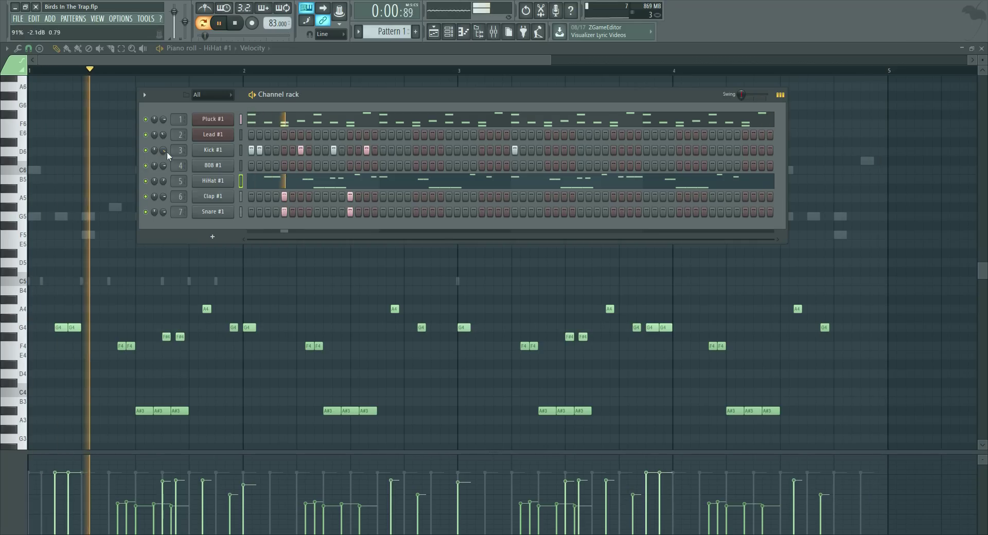
click(299, 150)
key(space)
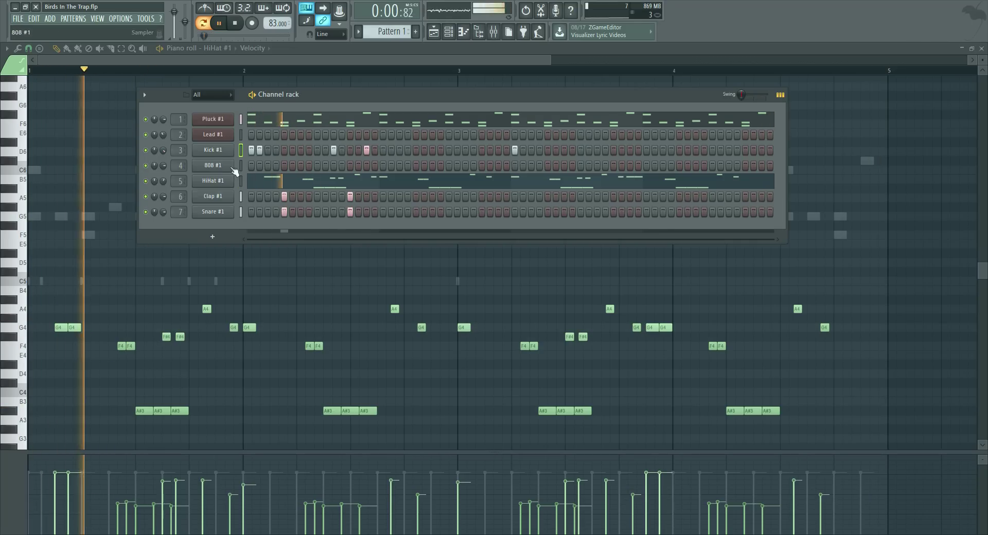
right_click(366, 149)
click(357, 150)
click(351, 149)
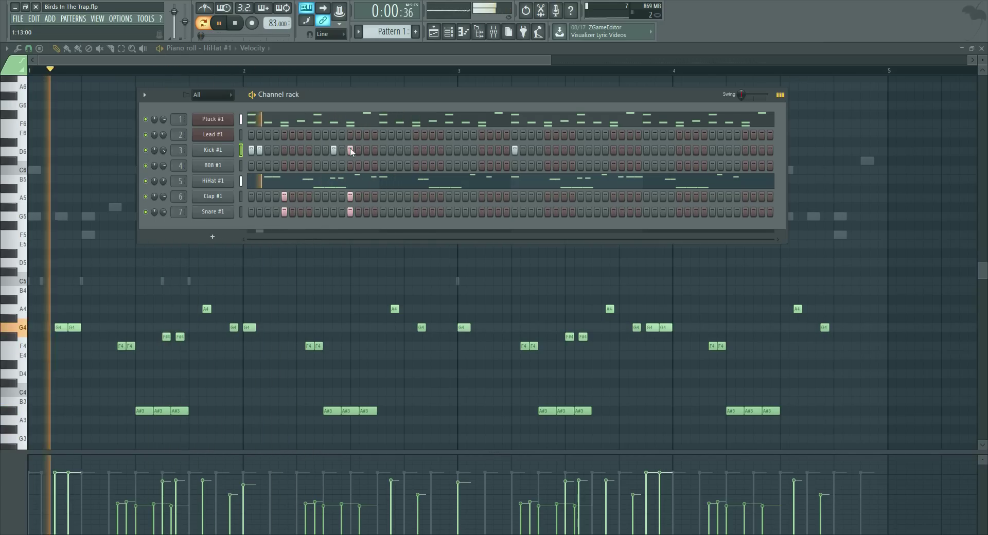
right_click(350, 149)
click(366, 149)
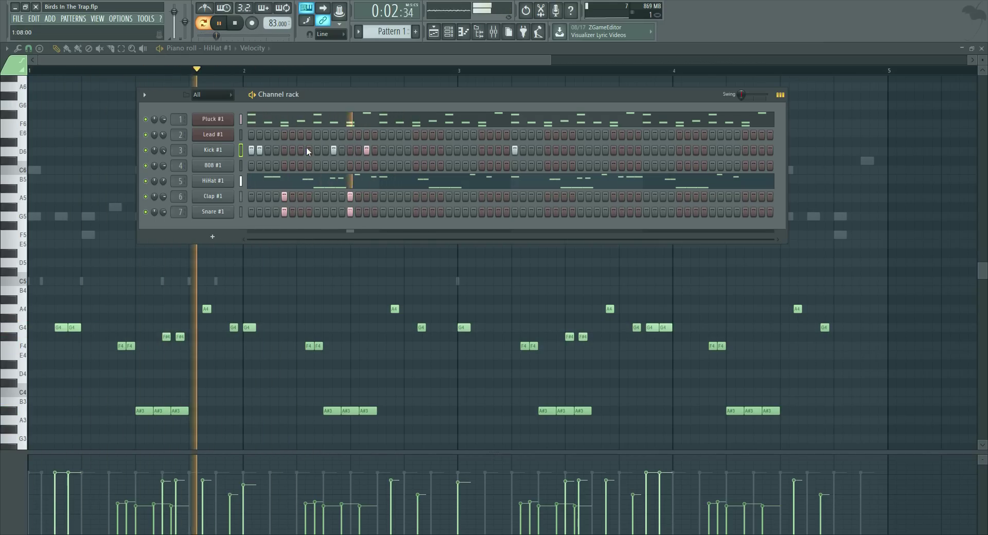
key(space)
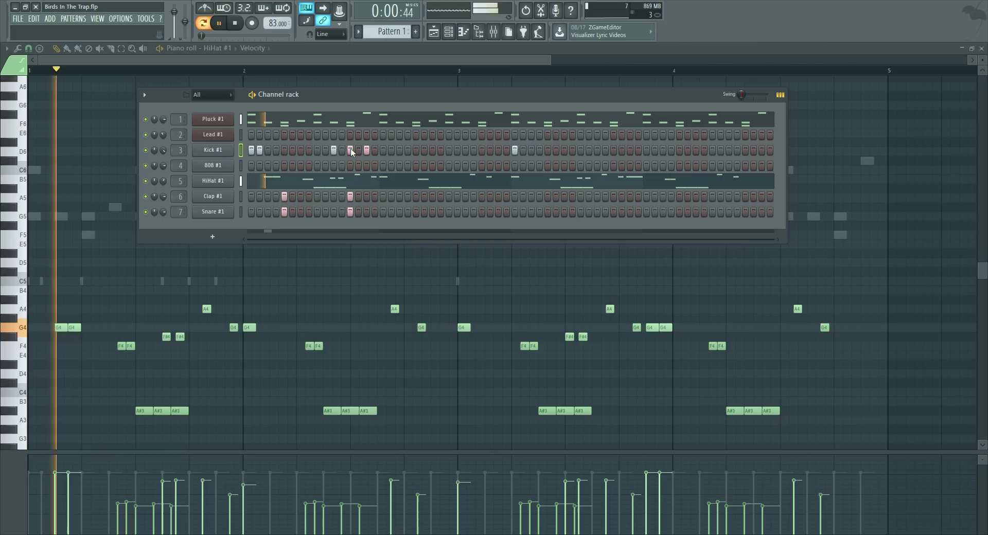
click(367, 150)
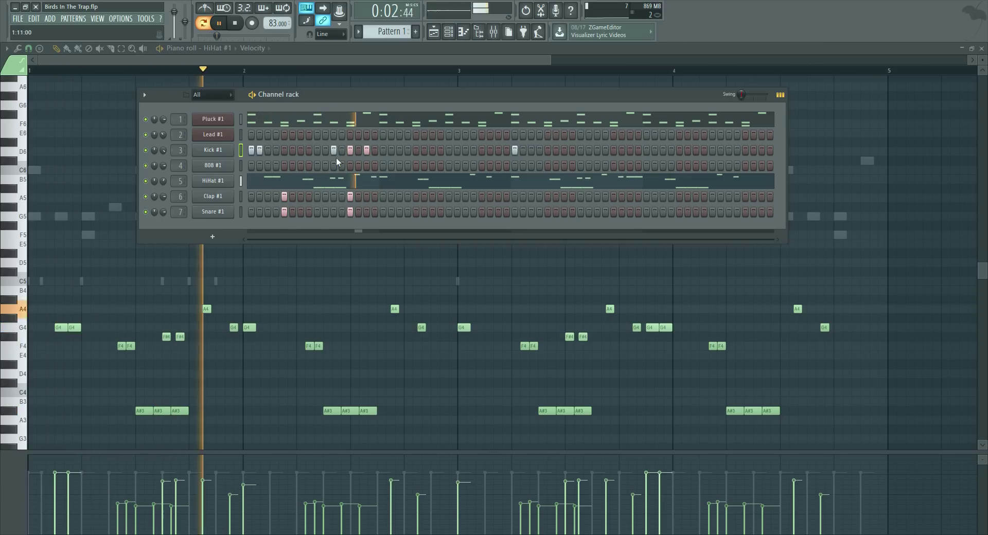
- Add Kick #1 hits in bar 2 on steps 17, 21, 23 and 26, and remove the hit on step 33
click(382, 150)
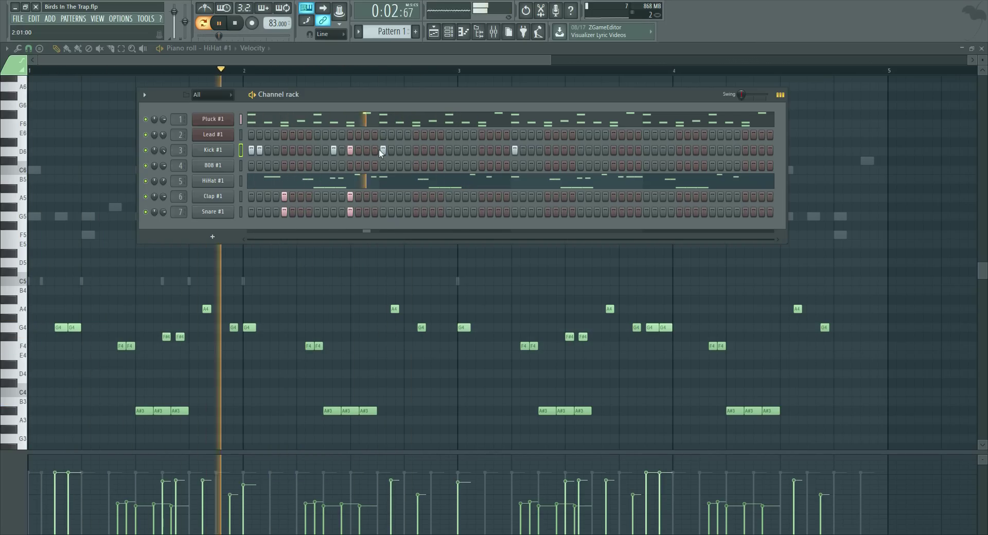
click(433, 150)
click(457, 150)
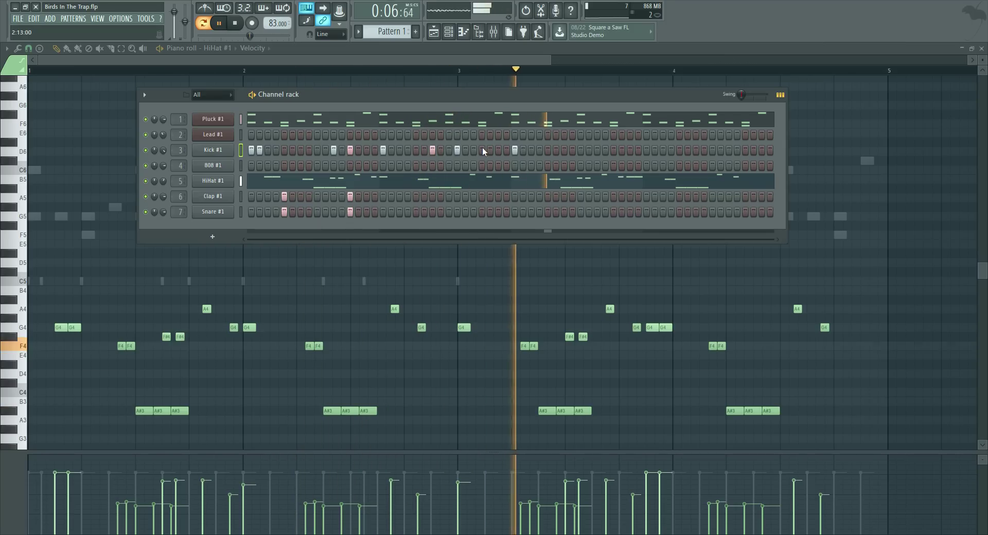
click(498, 150)
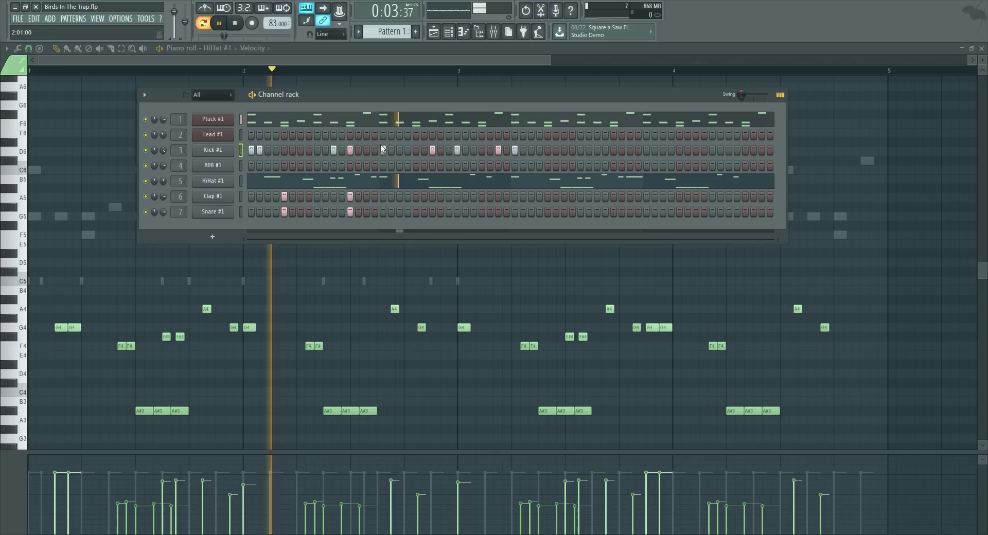
click(417, 150)
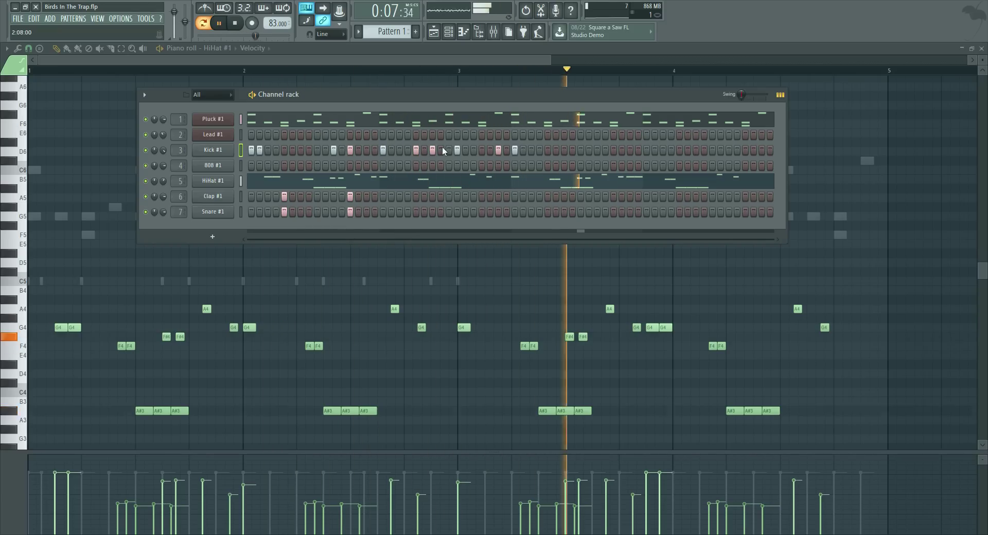
click(497, 150)
click(514, 149)
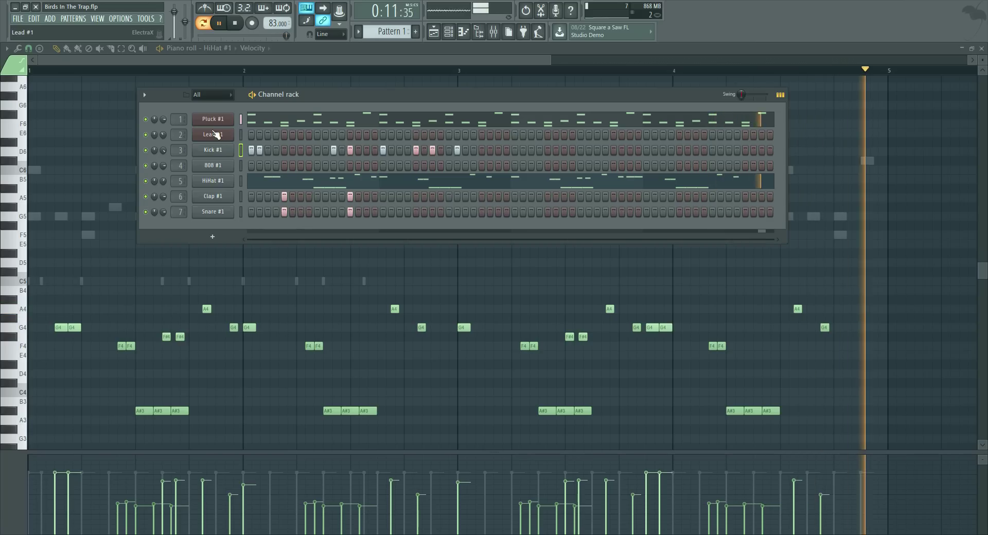
- Stop playback and open the piano roll of the Lead #1 channel
key(space)
right_click(226, 134)
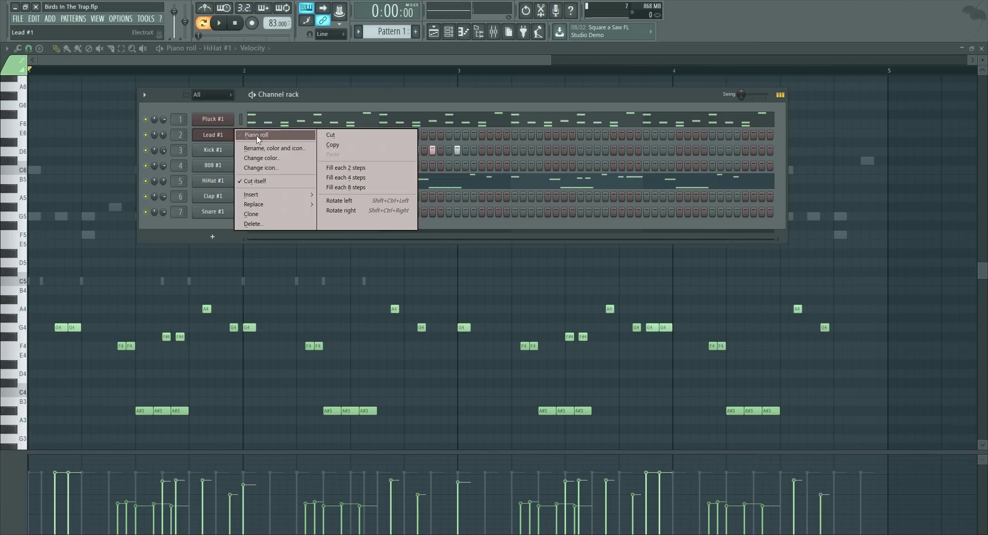
click(231, 141)
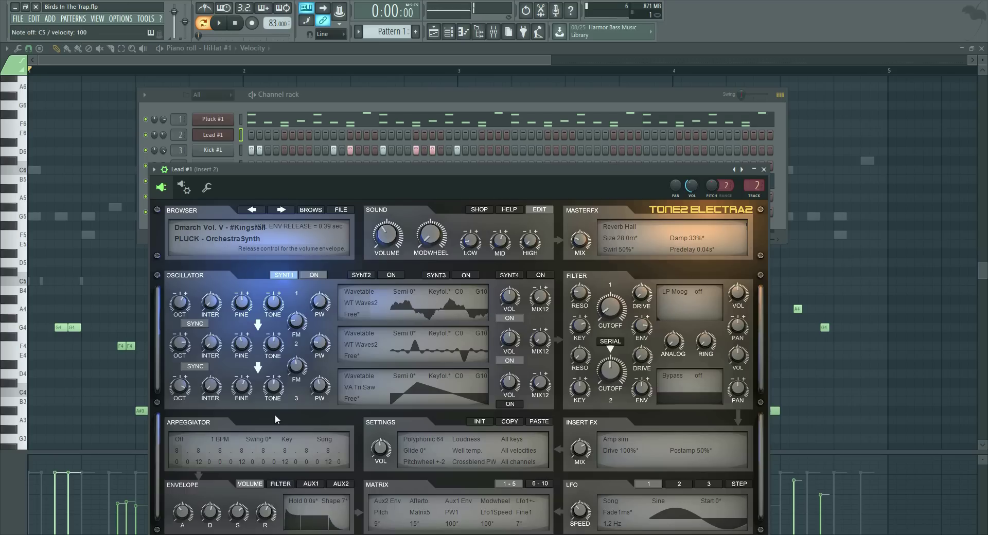
click(322, 101)
right_click(213, 135)
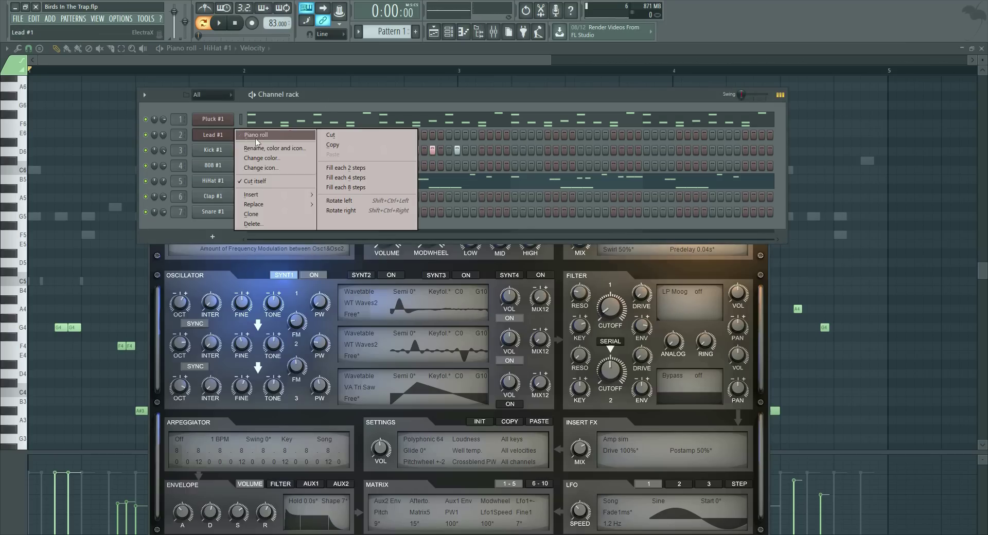
click(257, 134)
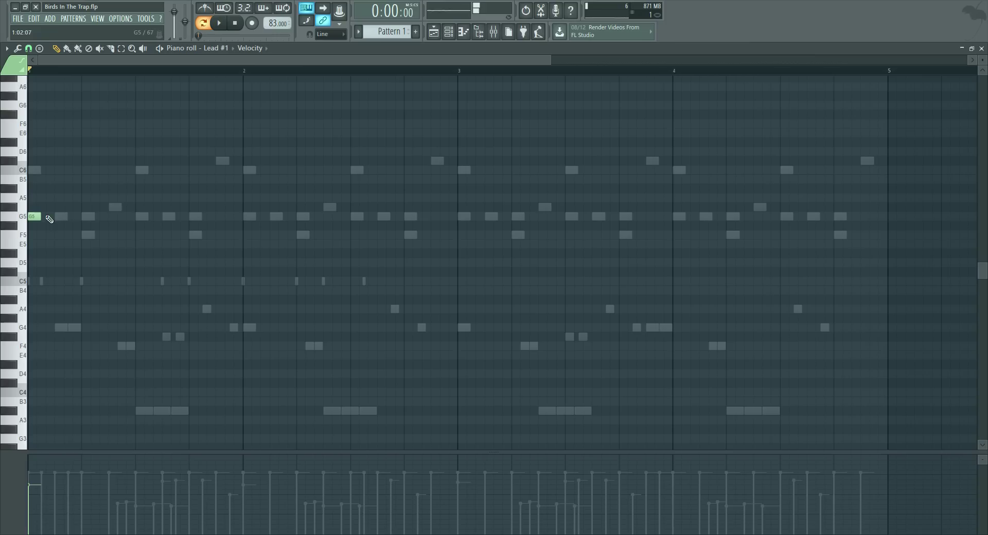
- Draw a one-beat C5 lead note on beat 1 and two half-beat C6 notes on beat 2 of bar 1
drag(107, 228, 245, 221)
drag(53, 265, 31, 284)
key(space)
key(space)
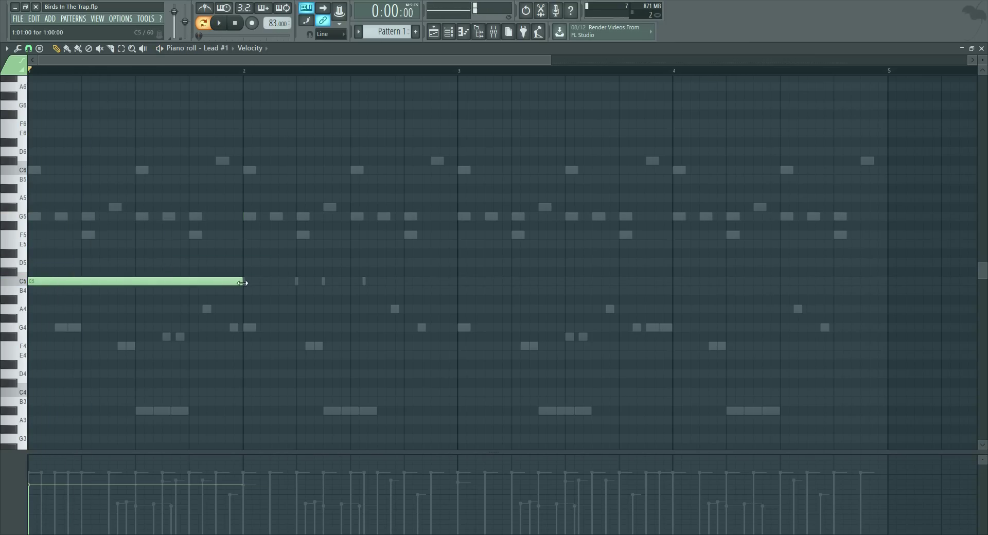
key(space)
drag(110, 289, 79, 290)
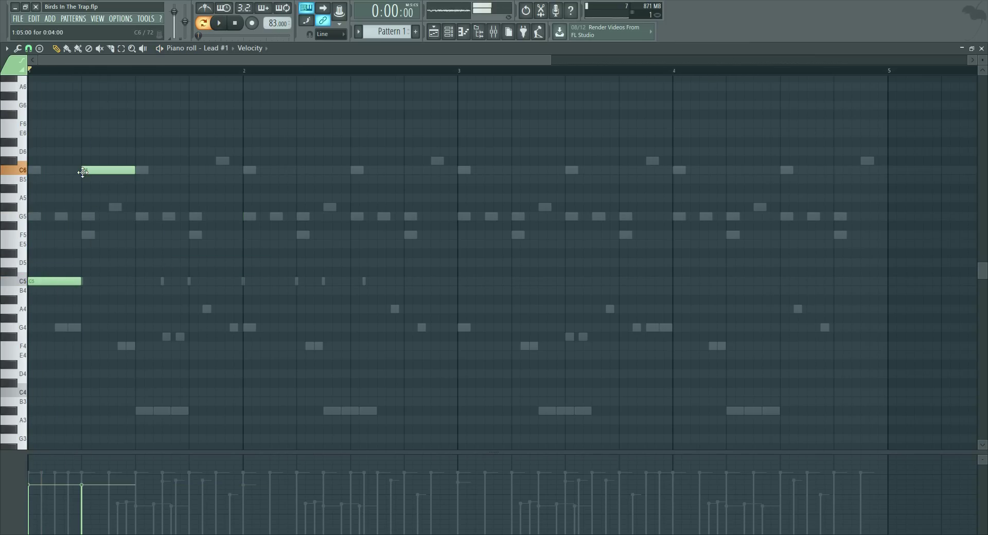
key(space)
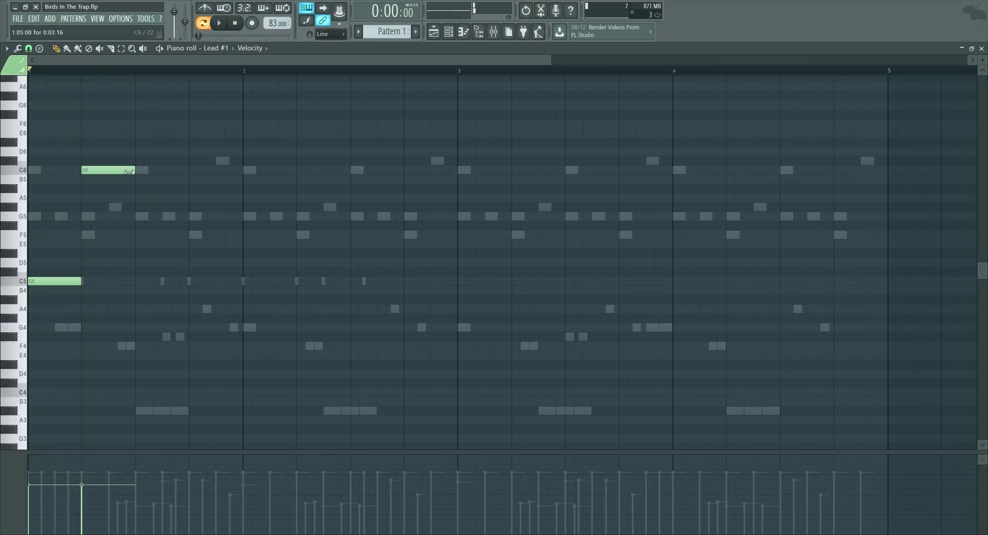
key(space)
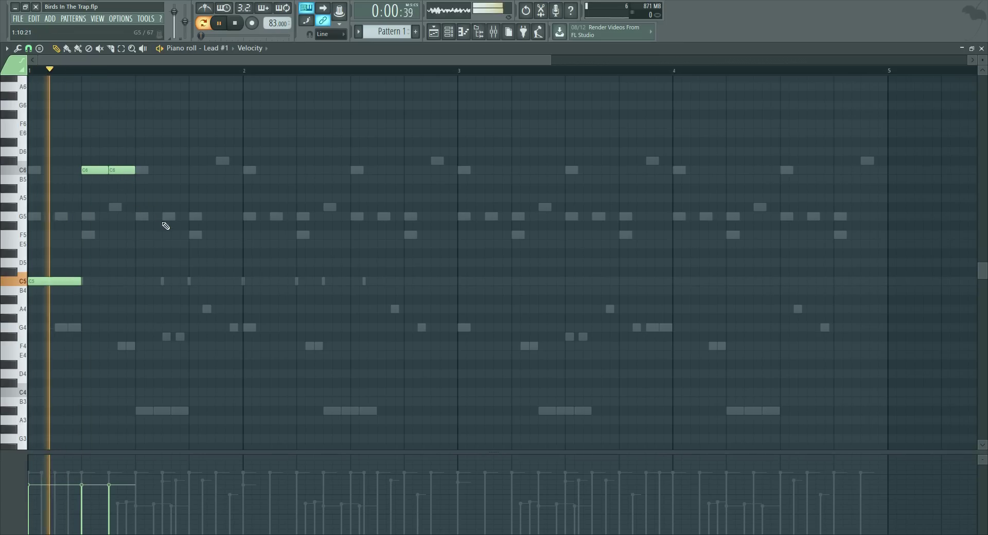
- Add a G#5 lead note spanning beats 3 and 4 of bar 1
key(space)
click(148, 216)
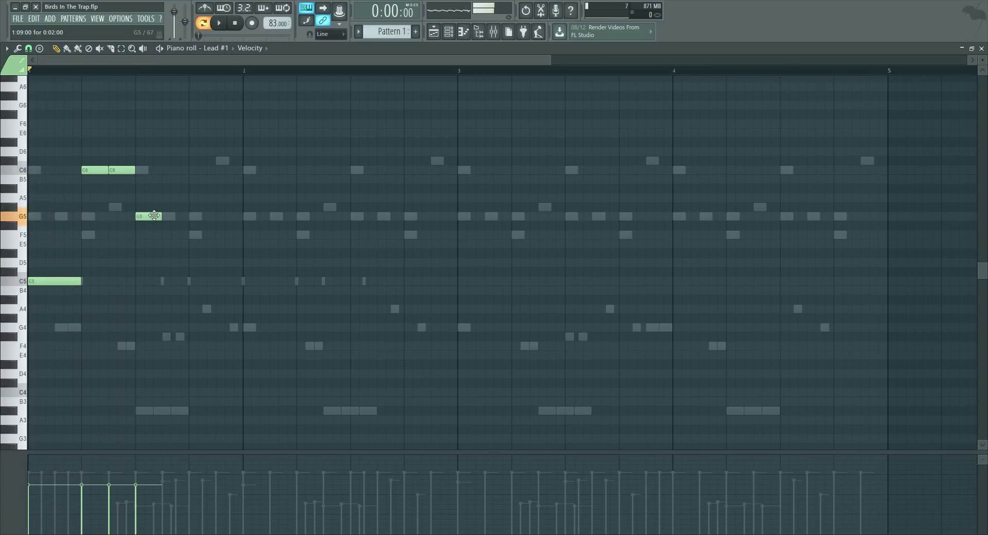
drag(160, 207, 242, 207)
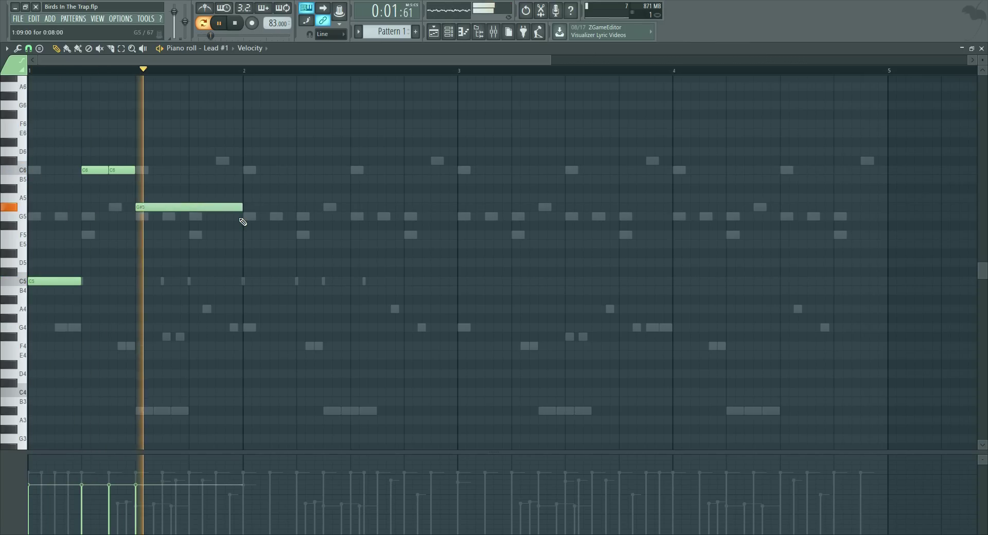
key(space)
- Transpose all Pluck #1 notes down one octave and play the pattern to check it
key(F6)
click(282, 118)
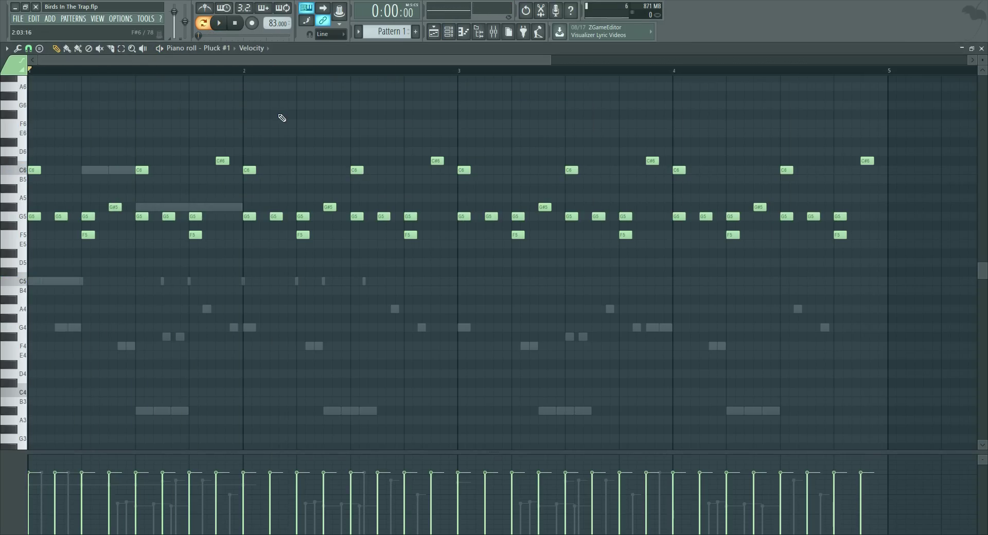
key(ctrl+a)
drag(29, 215, 3, 334)
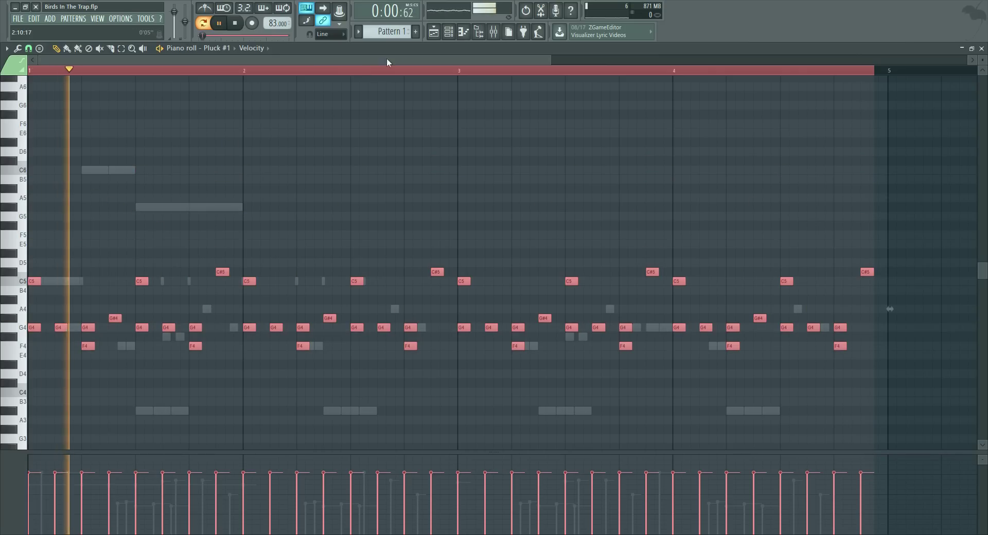
key(F6)
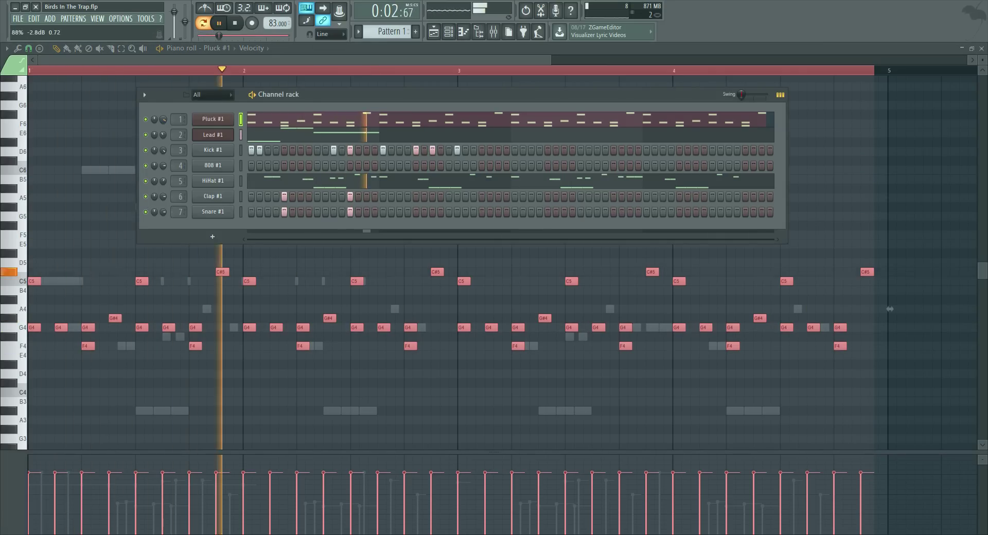
key(space)
key(space)
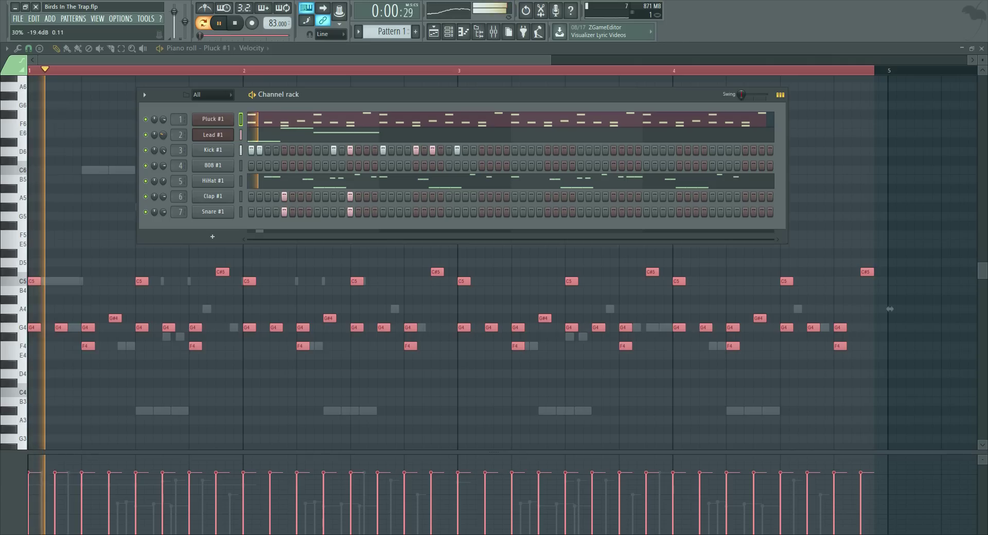
- Shorten the G#5 note of Lead #1 to one beat and add a one-beat G5 note on beat 4 of bar 1
key(F6)
key(space)
double_click(201, 207)
click(231, 206)
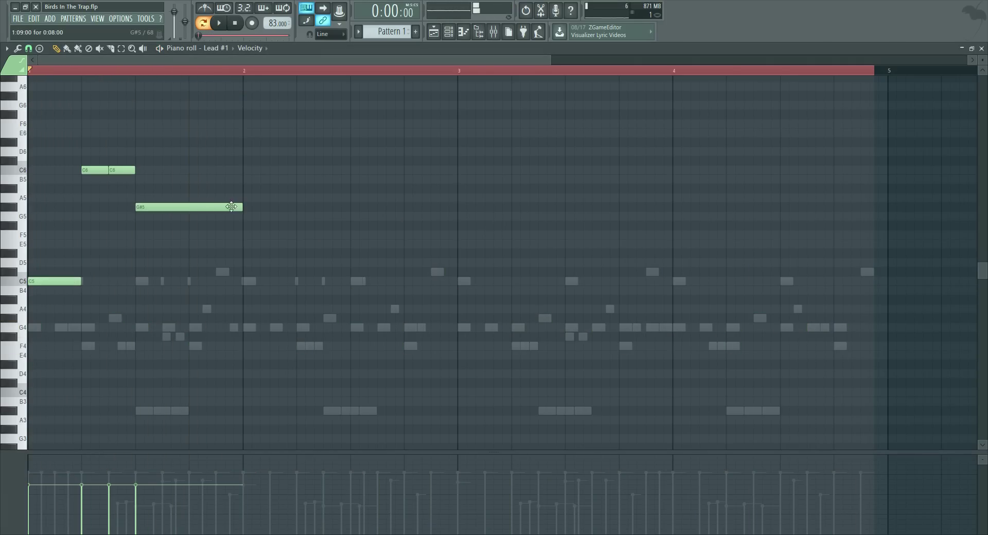
key(space)
drag(235, 211, 194, 219)
click(193, 208)
right_click(200, 206)
key(space)
click(184, 208)
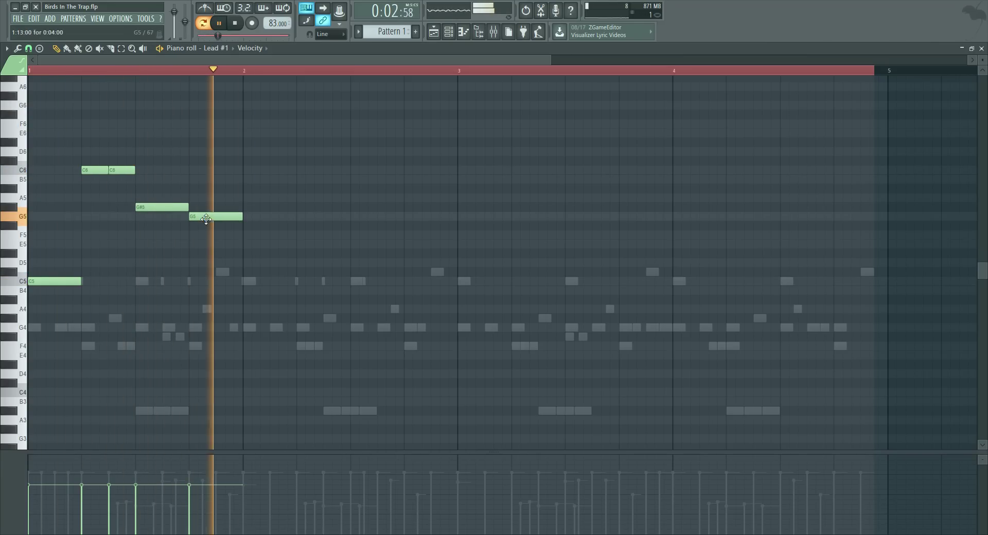
- Duplicate the one-bar Lead #1 phrase into bar 2 and clear the selection
click(122, 48)
drag(273, 138, 27, 286)
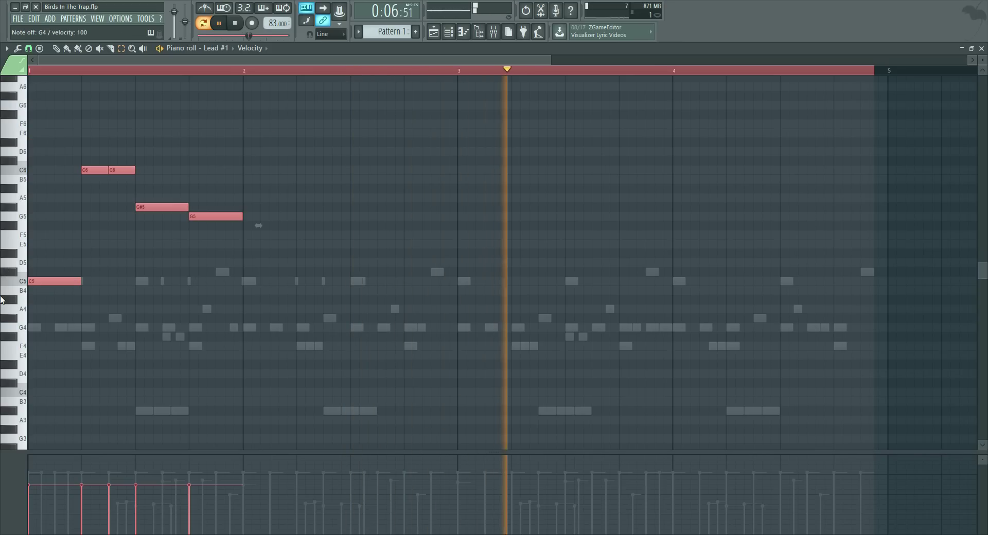
key(ctrl+b)
key(space)
scroll(249, 79, down, 3)
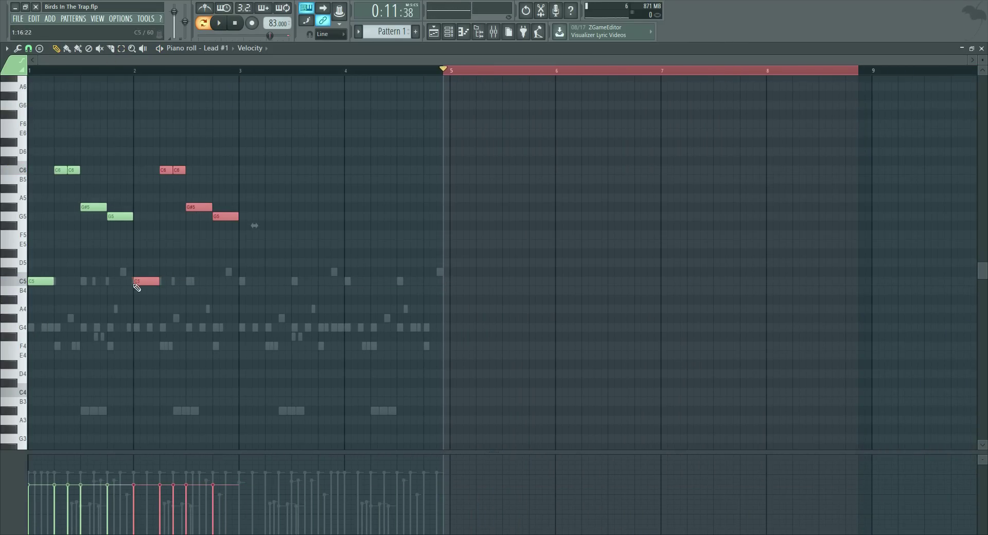
scroll(127, 72, up, 3)
scroll(128, 73, down, 3)
click(128, 72)
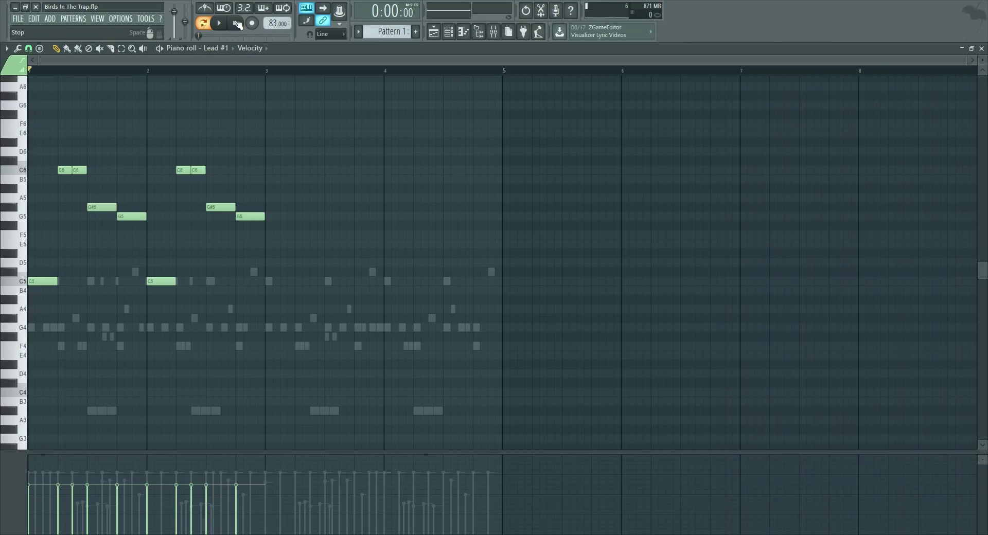
- Try to duplicate all the Lead #1 notes of bars 1 and 2
key(ctrl+a)
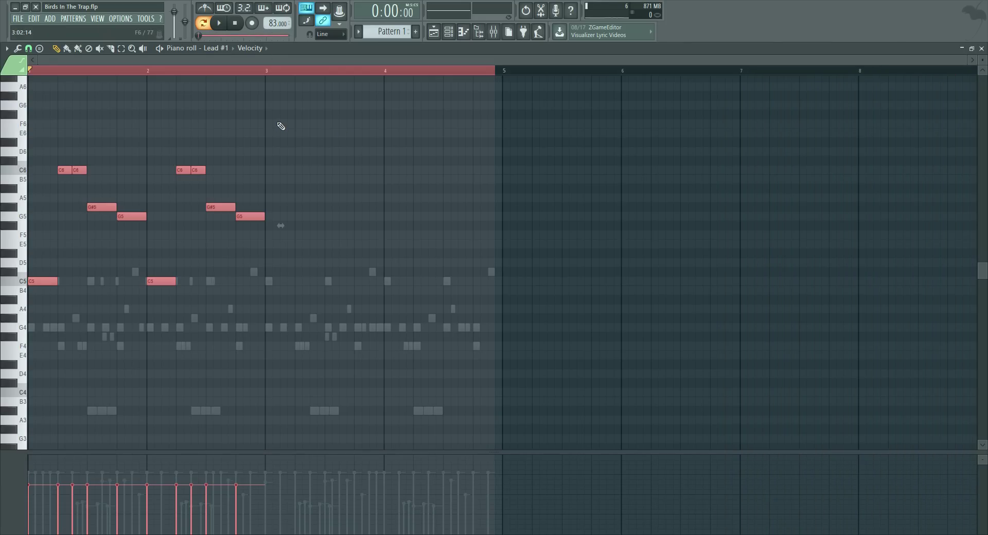
key(ctrl+b)
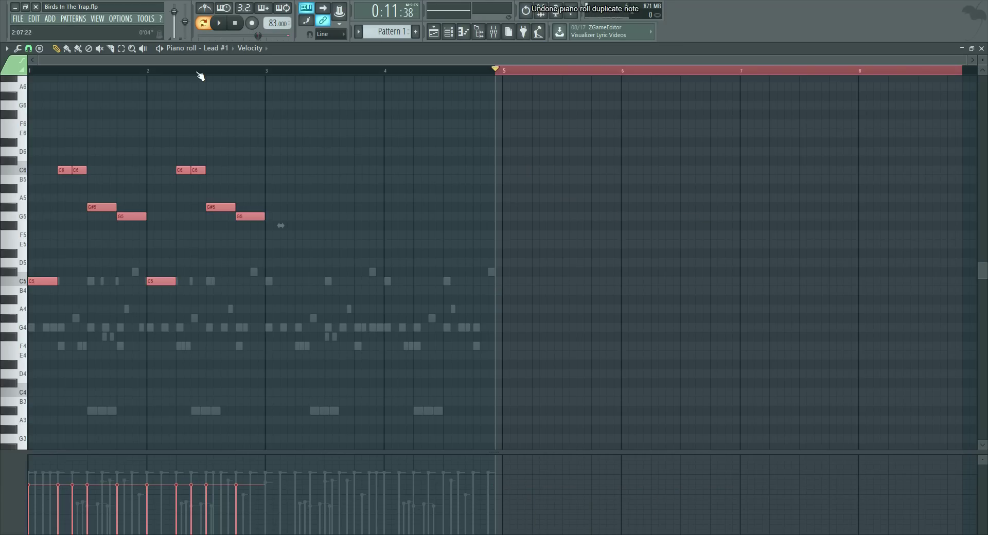
double_click(197, 71)
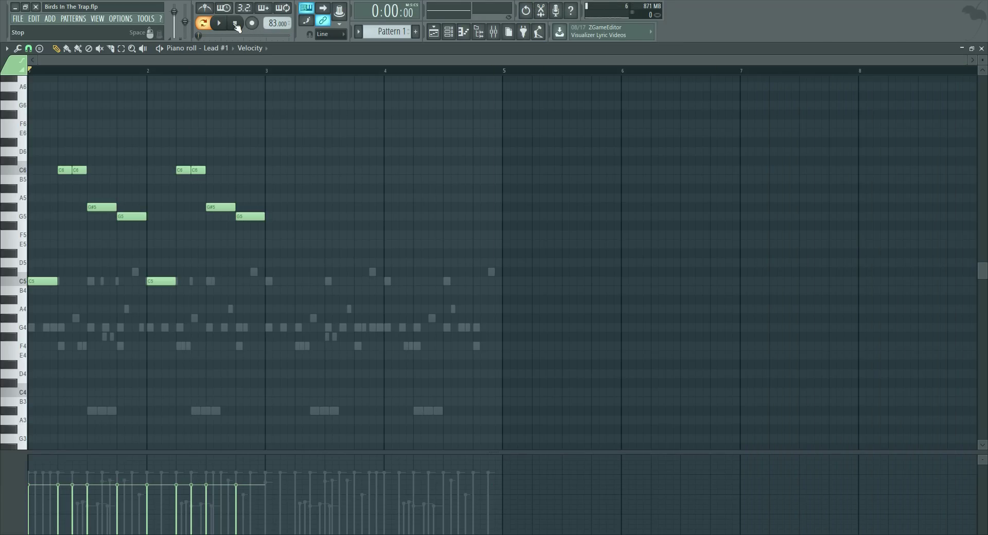
- Duplicate the two-bar Lead #1 phrase into bars 3 and 4 and mute the Lead #1 channel
key(ctrl+b)
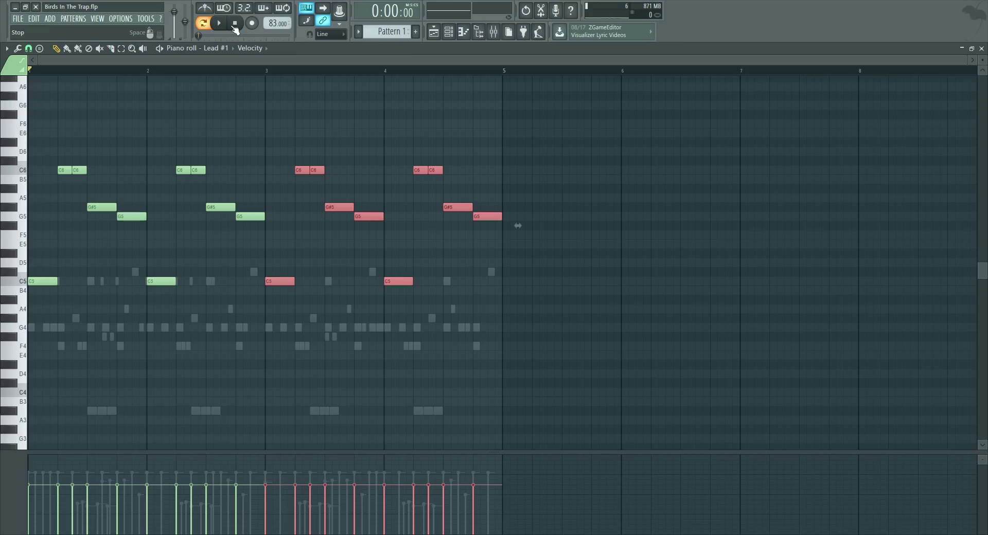
click(457, 33)
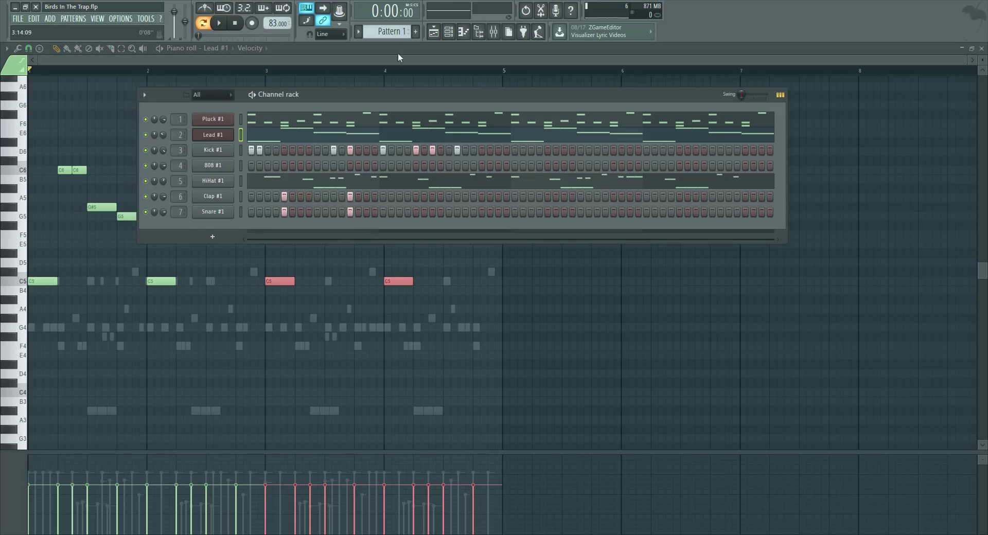
click(146, 135)
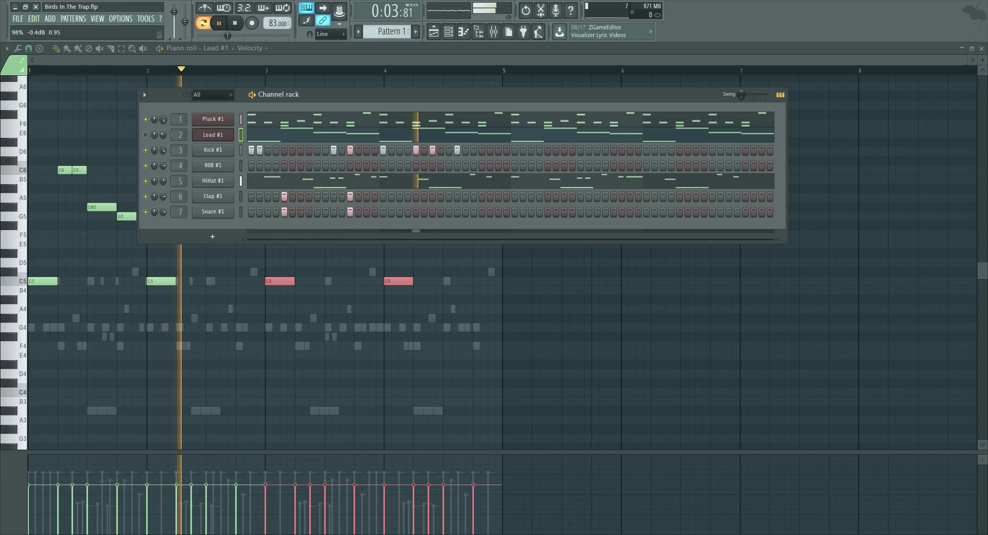
- Add Clap #1 and Snare #1 hits together on beats 2 and 4 of bars 2, 3 and 4
click(415, 196)
click(415, 211)
click(481, 196)
click(481, 211)
click(548, 196)
click(547, 211)
click(613, 196)
click(614, 211)
click(679, 196)
click(679, 212)
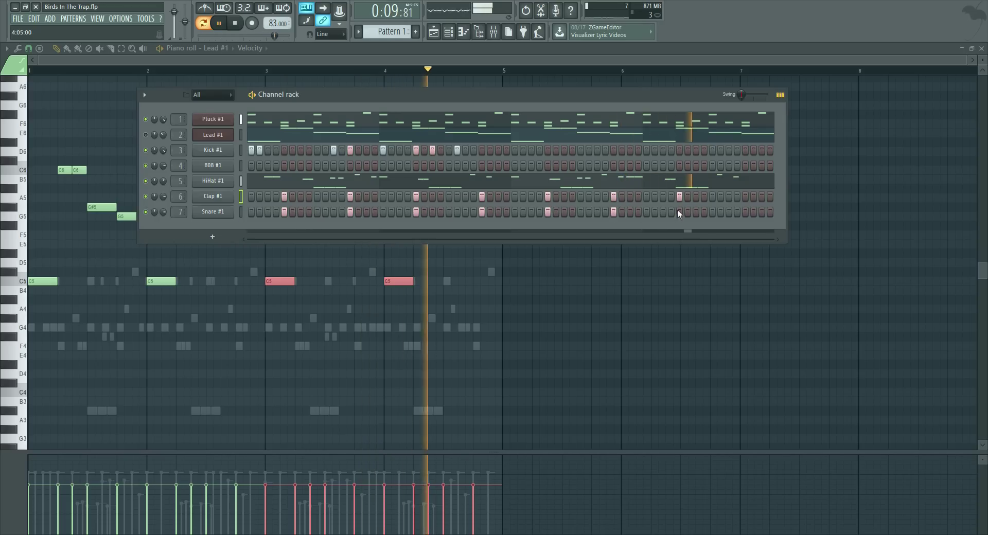
click(744, 196)
click(745, 211)
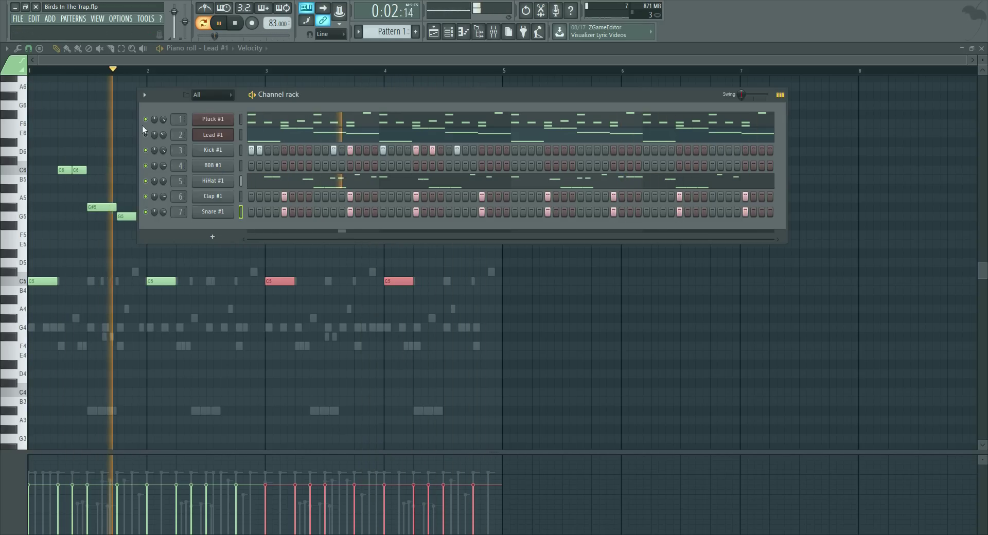
- Open 808 #1 in the piano roll and place one-beat C#5 notes on beats 1 and 4 of bar 1
key(space)
right_click(216, 165)
click(261, 166)
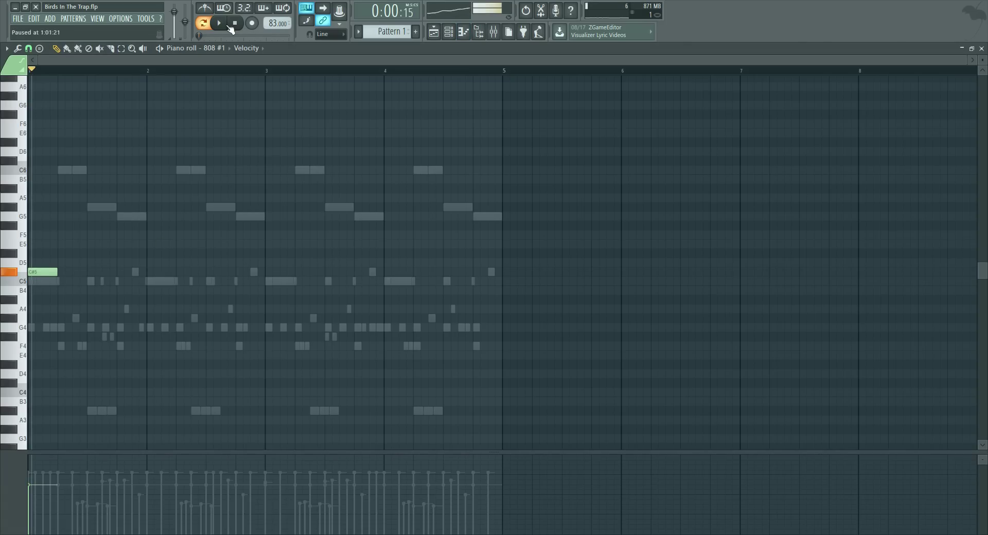
key(space)
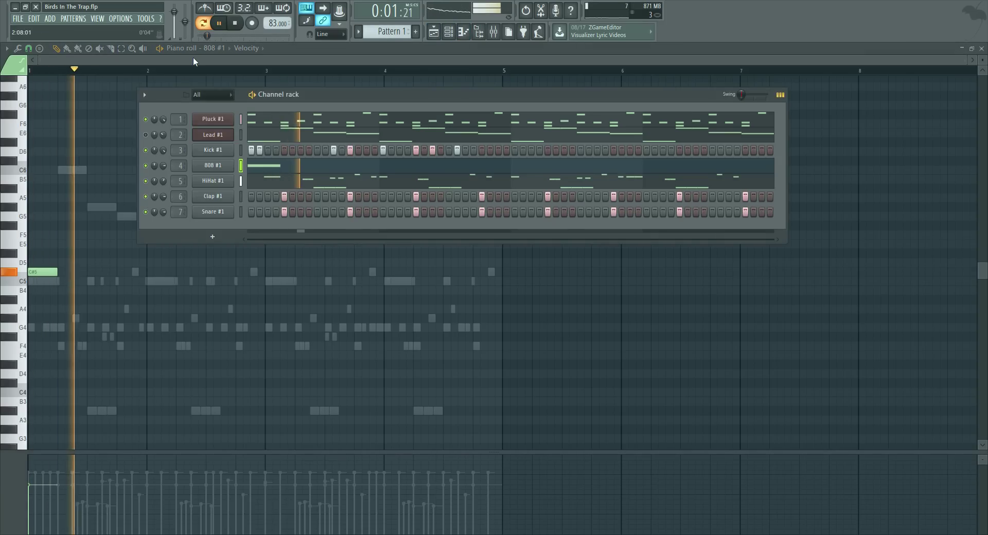
scroll(124, 75, up, 3)
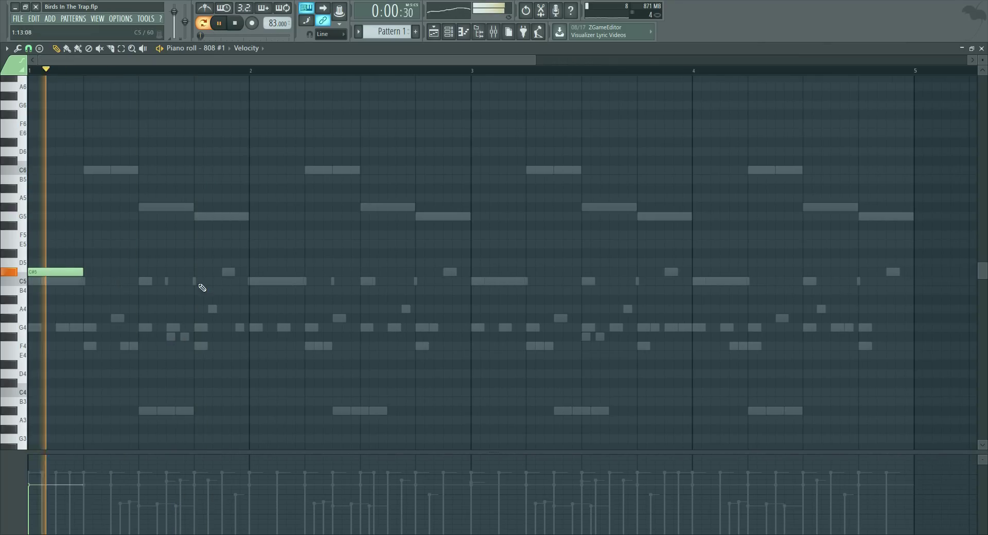
click(233, 275)
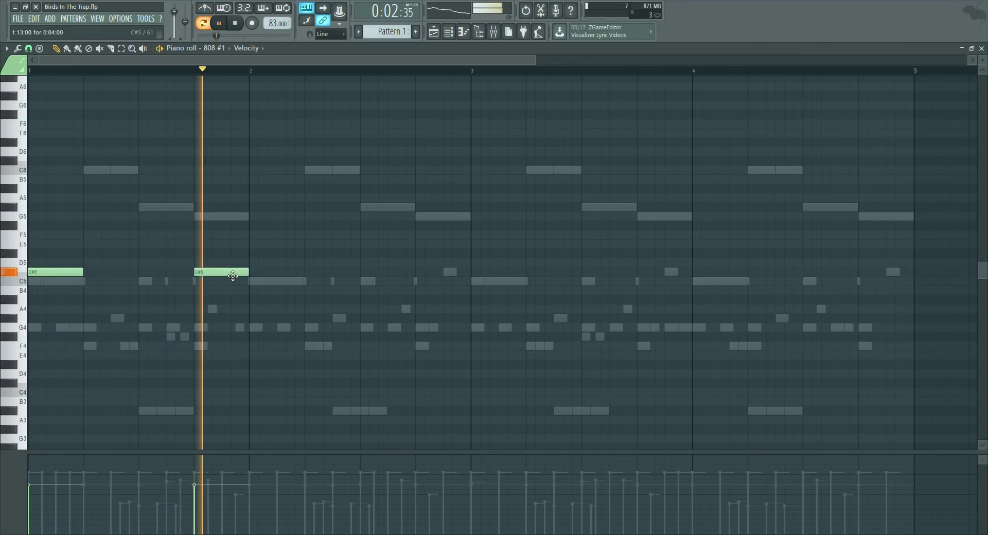
- Compare the 808 #1 notes with the Kick #1 pattern and replay the beat from the start
key(F6)
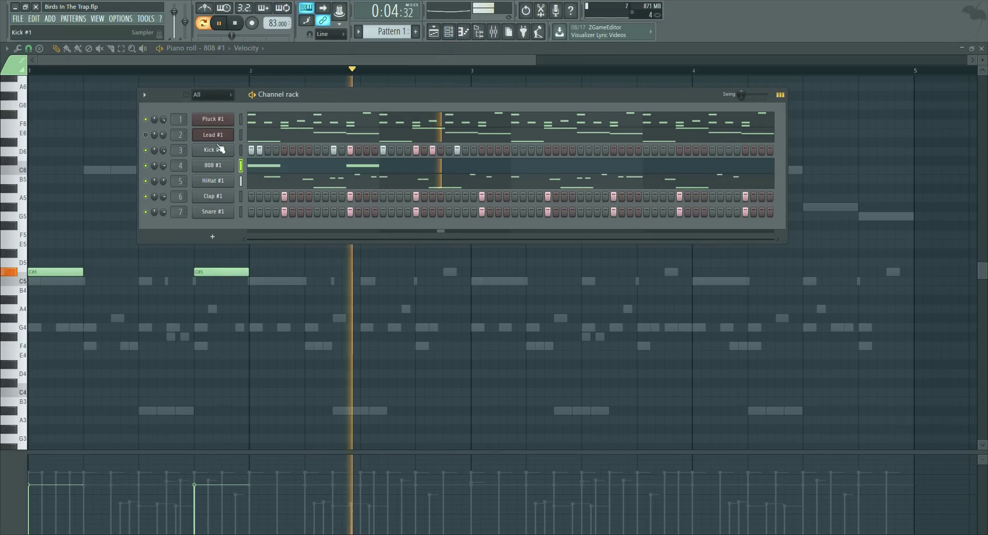
right_click(221, 168)
click(281, 130)
key(space)
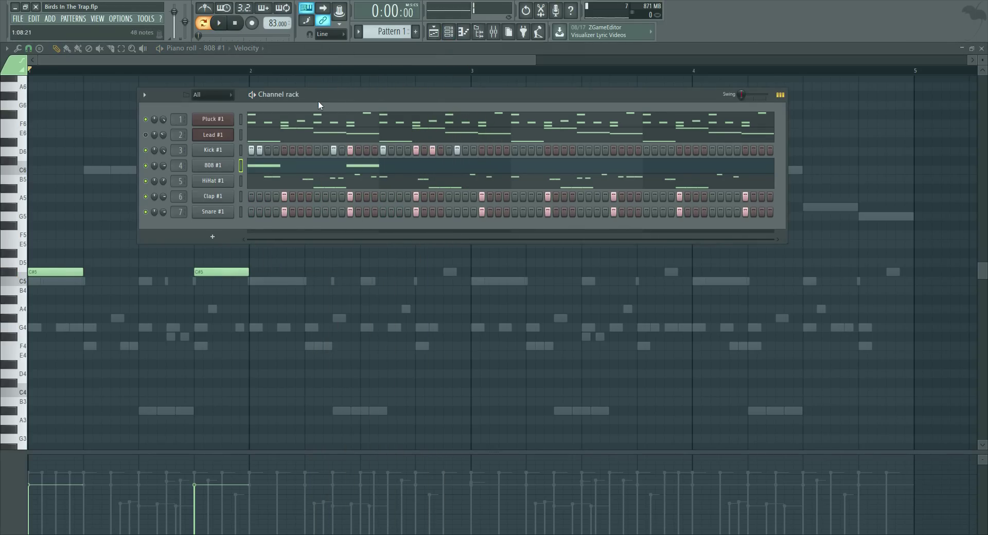
key(space)
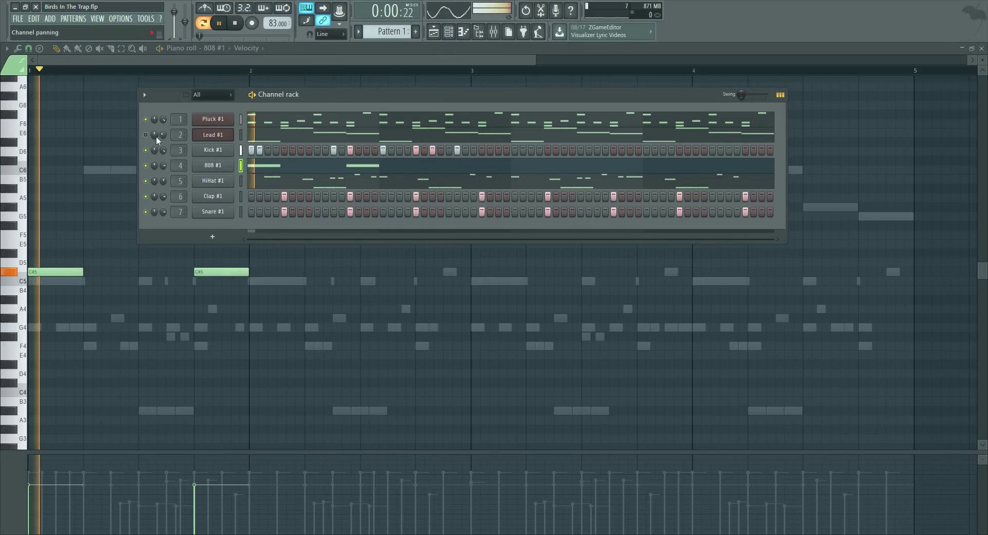
- Replace the beat 4 note of 808 #1 with a half-beat C#5 ending bar 1 and a one-beat C#5 starting bar 2
click(251, 56)
right_click(241, 272)
click(257, 271)
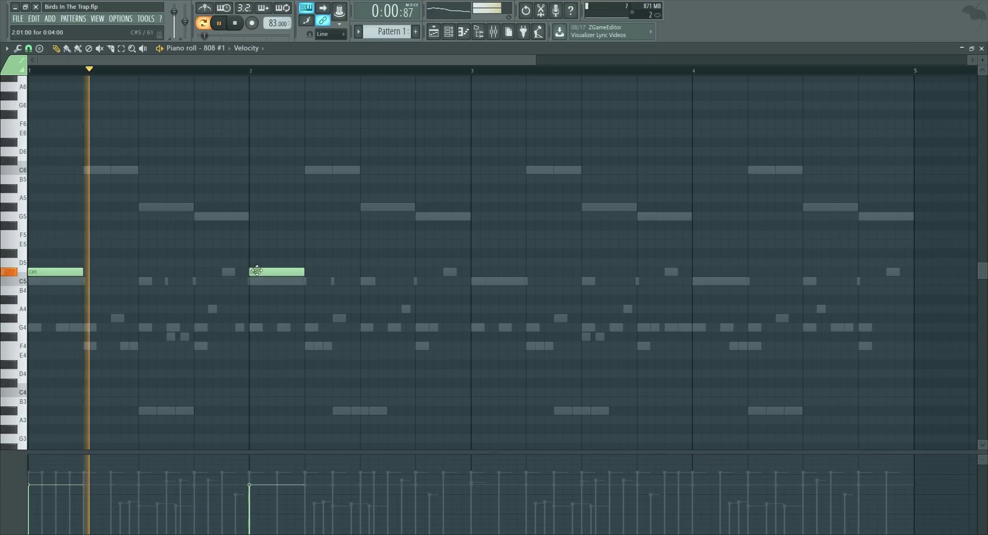
drag(273, 272, 304, 283)
click(256, 273)
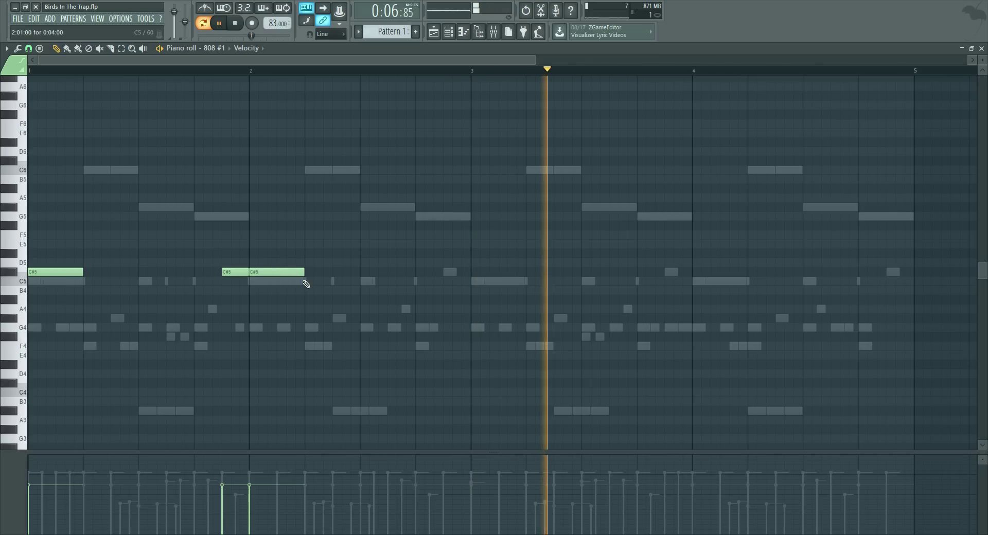
- Raise the velocities of the three 808 #1 notes in bars 1 and 2
click(253, 472)
click(224, 470)
click(36, 472)
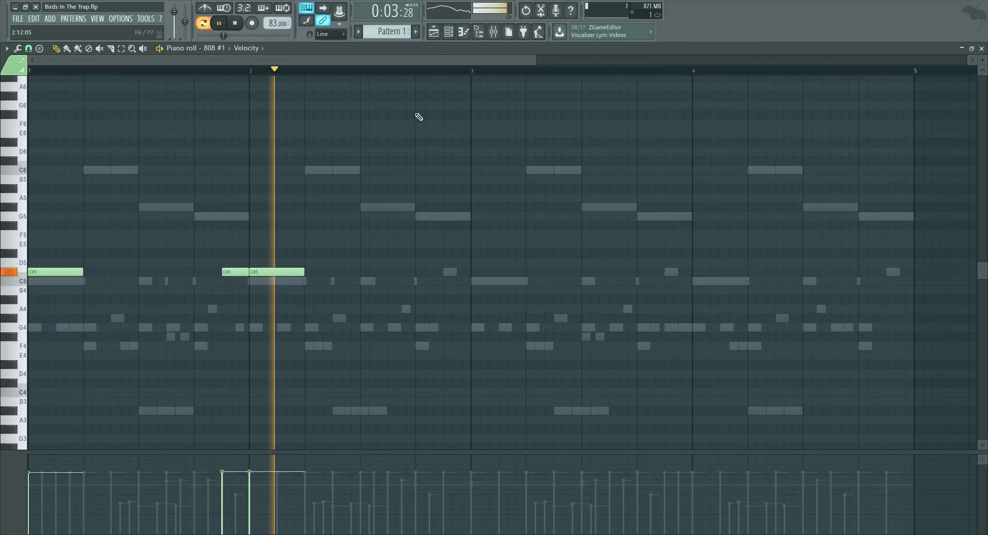
- Load Fruity Parametric EQ 2 in the first effect slot of mixer Insert 4 with playback stopped
key(F6)
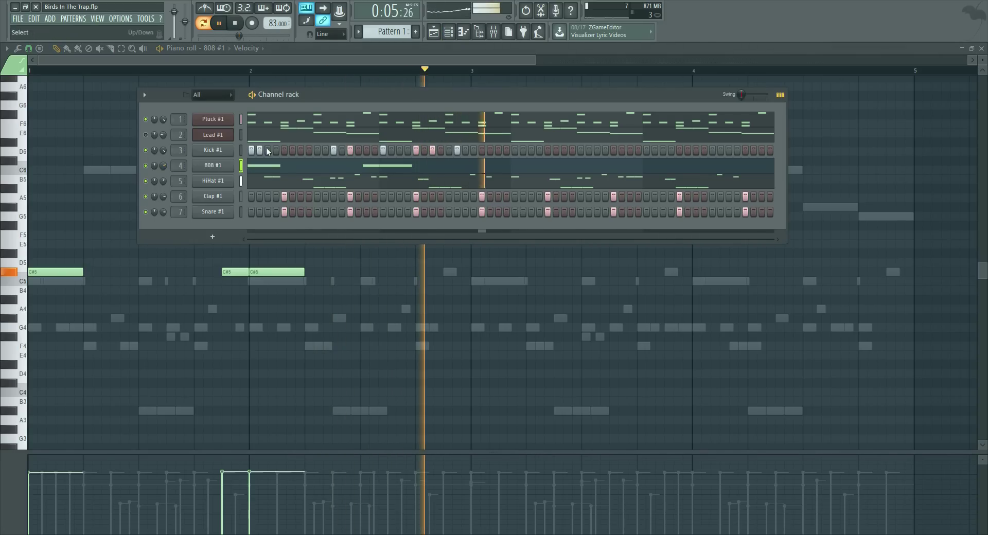
key(F9)
key(space)
click(267, 207)
click(561, 206)
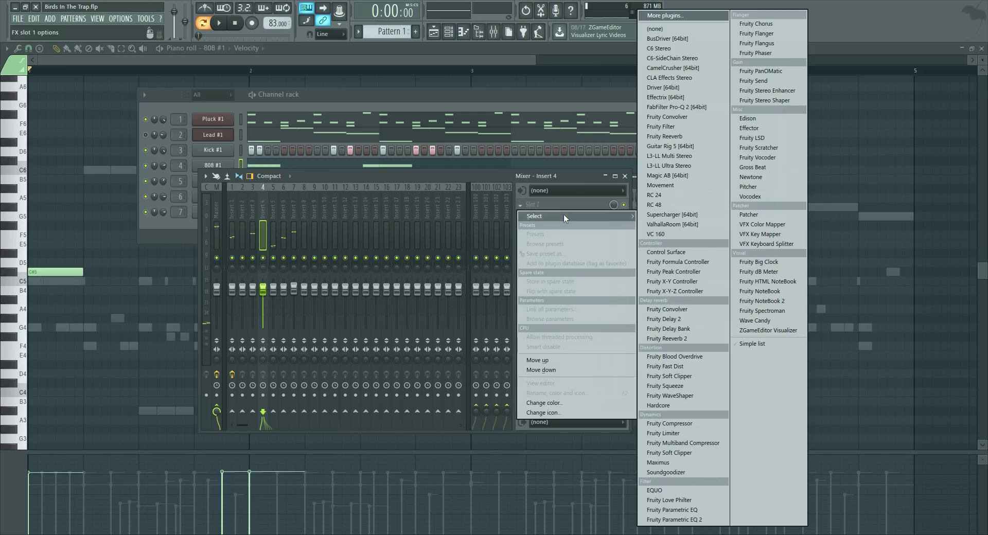
click(685, 520)
- Low-pass the 808 with EQ band 7 down to the low mids and cut Insert 4's low equalizer band to -18.0
drag(334, 150, 334, 183)
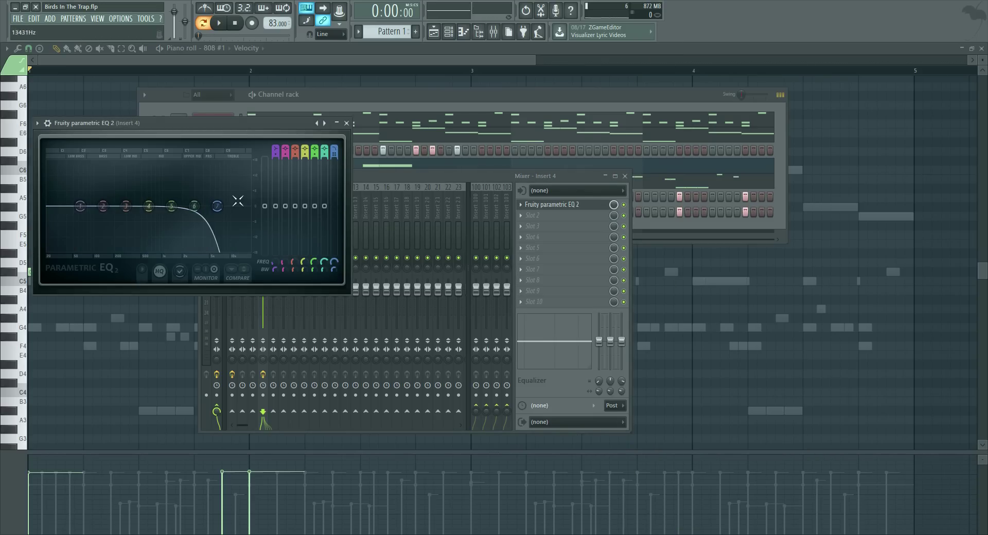
drag(160, 206, 165, 251)
drag(532, 341, 518, 368)
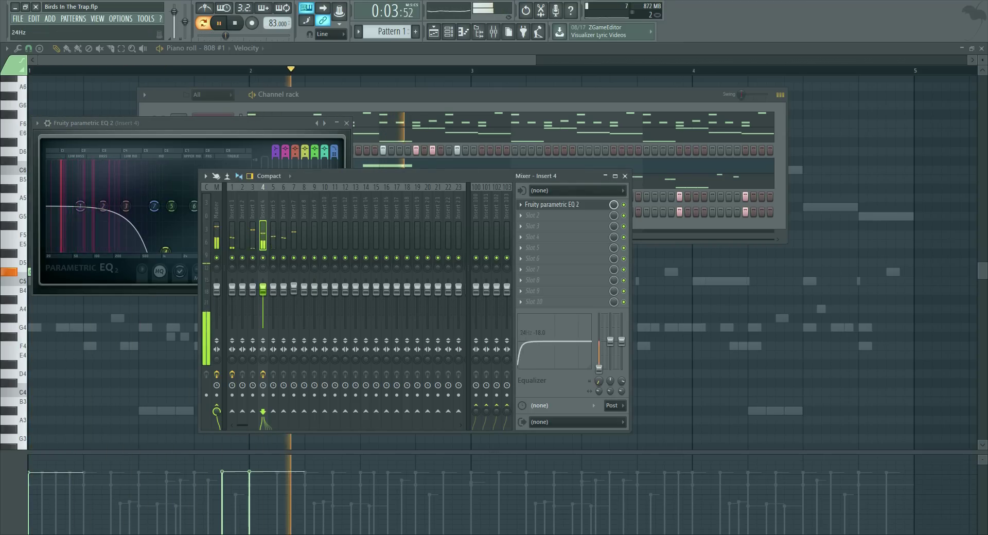
click(624, 176)
click(346, 123)
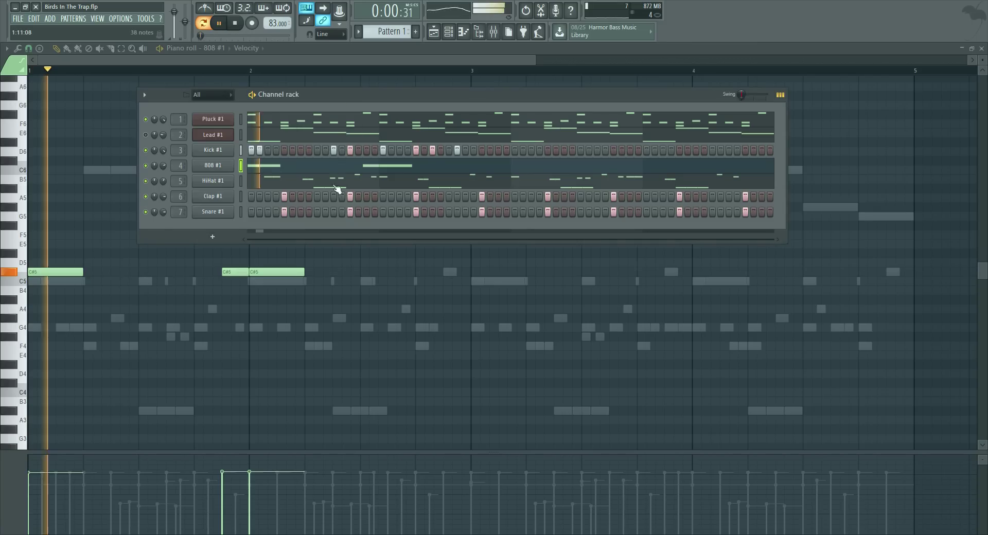
- Move the half-beat C#5 note of 808 #1 back to beat 4 of bar 1
click(359, 167)
key(space)
key(space)
drag(374, 265, 411, 271)
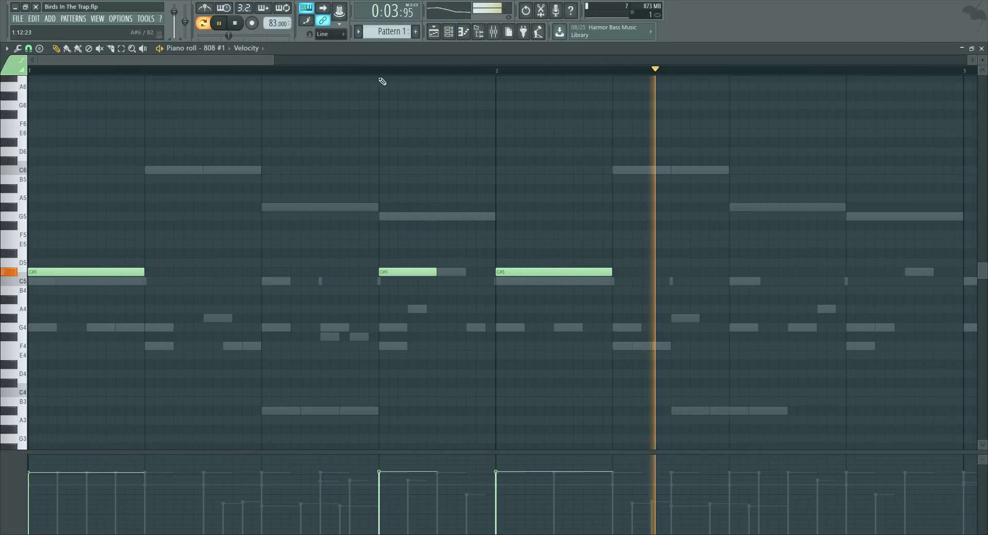
- Add a half-beat C#6 note to 808 #1 on beat 4 of bar 2 and a half-beat C#5 directly before it
ctrl+scroll(382, 81, down, 3)
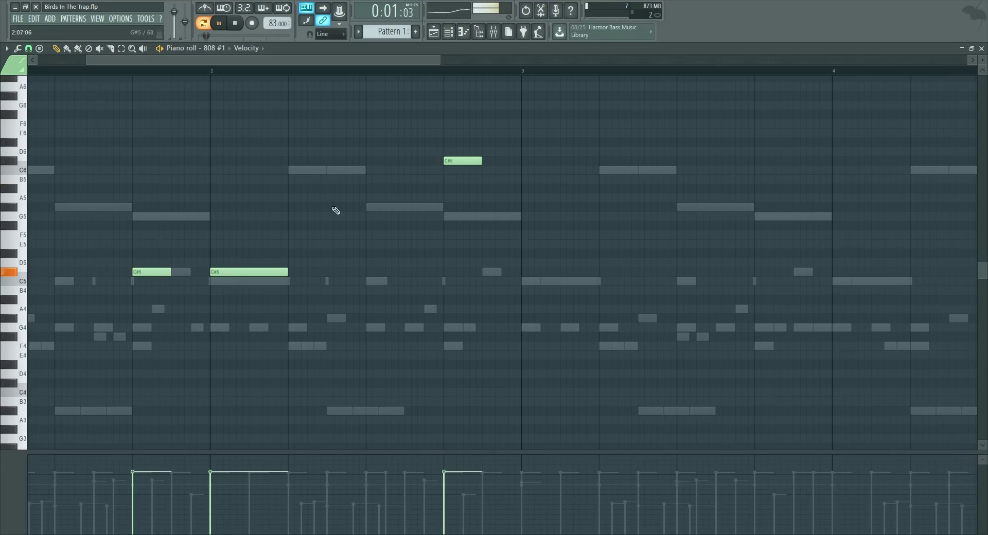
scroll(334, 72, up, 2)
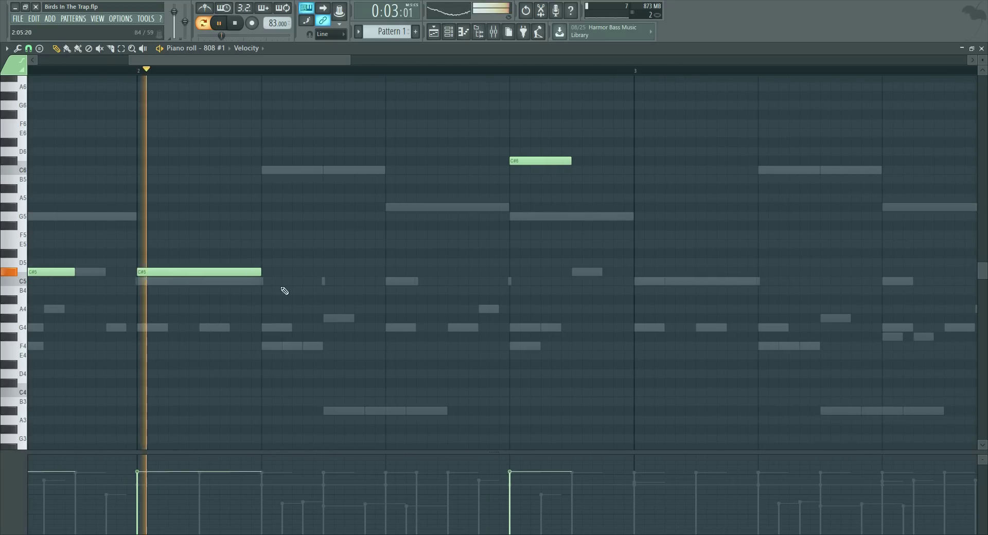
click(453, 272)
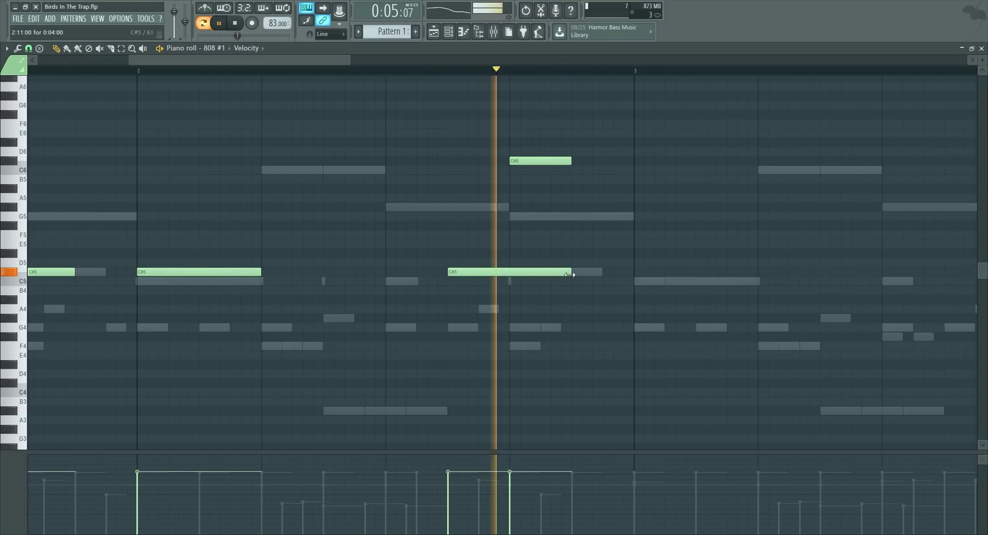
drag(569, 274, 508, 275)
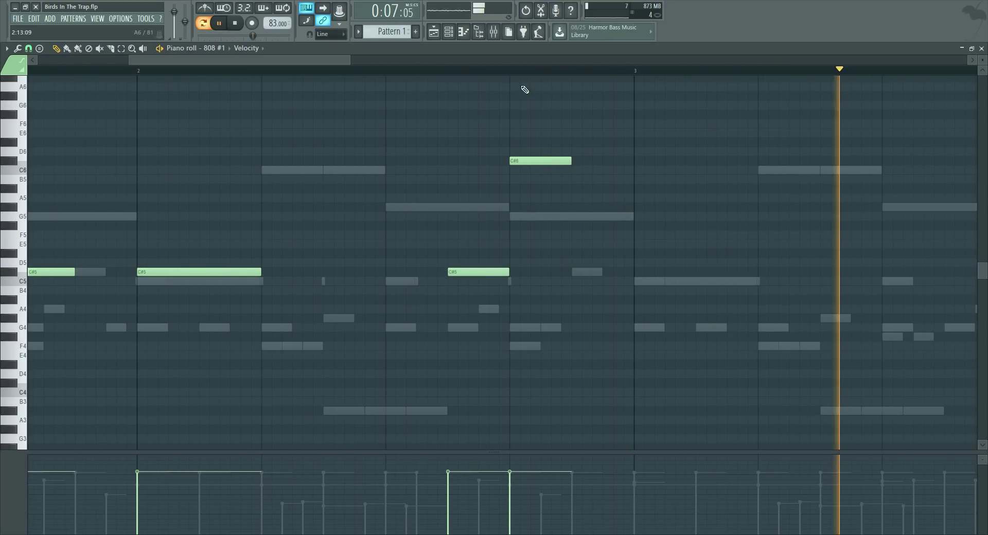
- Duplicate all 808 #1 notes, shift the copies to start at bar 3, and clear the selection
scroll(522, 82, down, 4)
scroll(518, 71, down, 4)
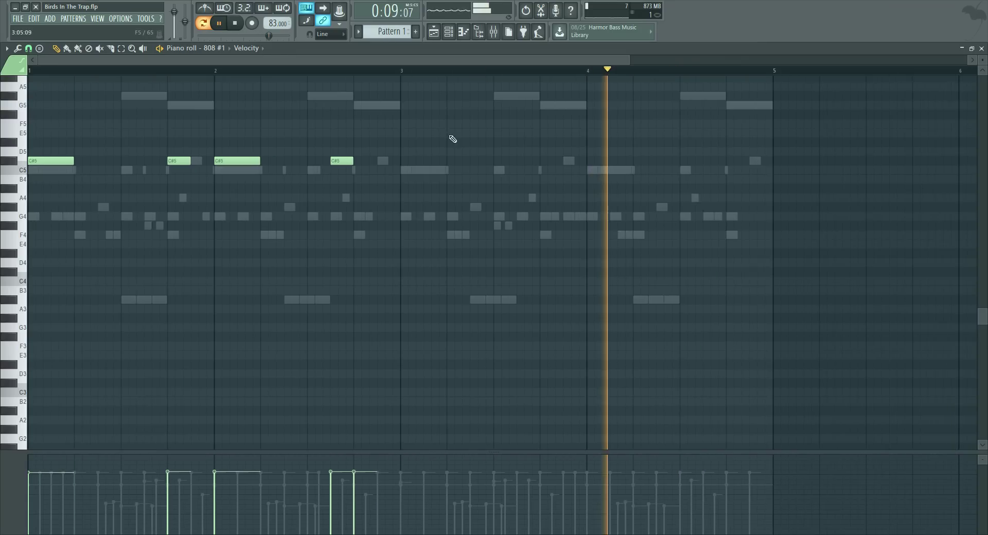
scroll(442, 134, up, 4)
drag(364, 120, 11, 319)
key(ctrl+b)
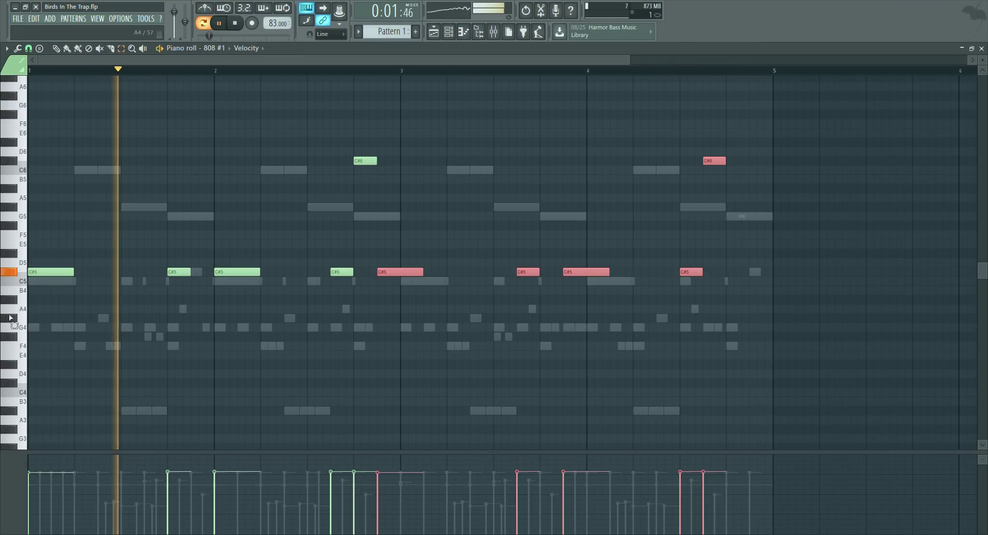
drag(388, 273, 411, 273)
click(467, 300)
right_click(469, 301)
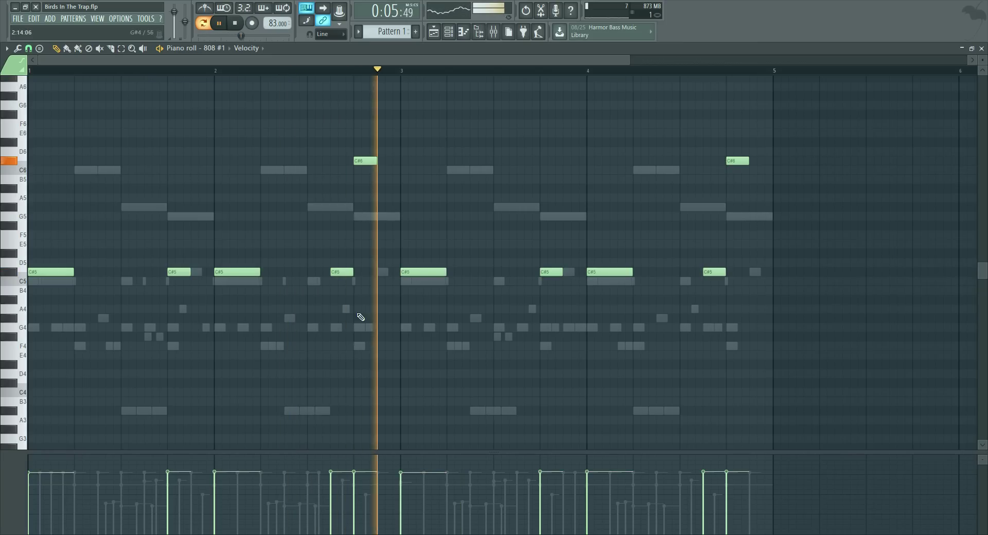
- Add a quarter-beat F#5 note to 808 #1 just before bar 3, checking the pattern in playback
key(space)
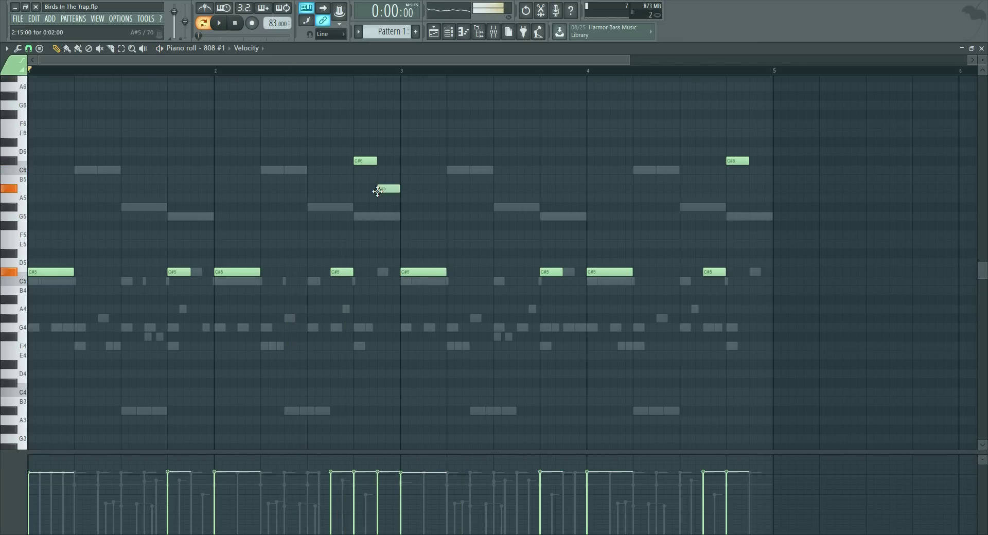
key(space)
click(235, 24)
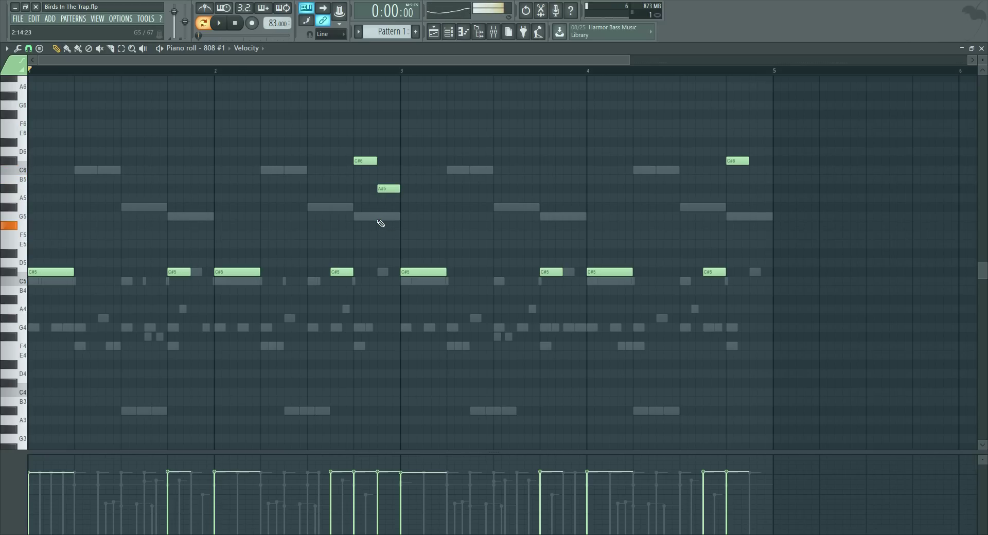
key(space)
drag(384, 216, 405, 225)
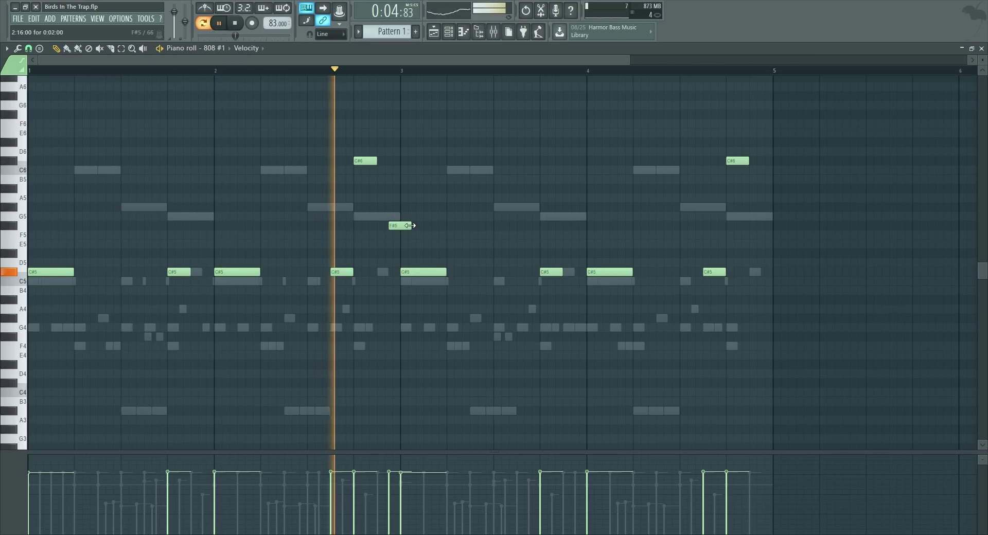
drag(410, 225, 400, 224)
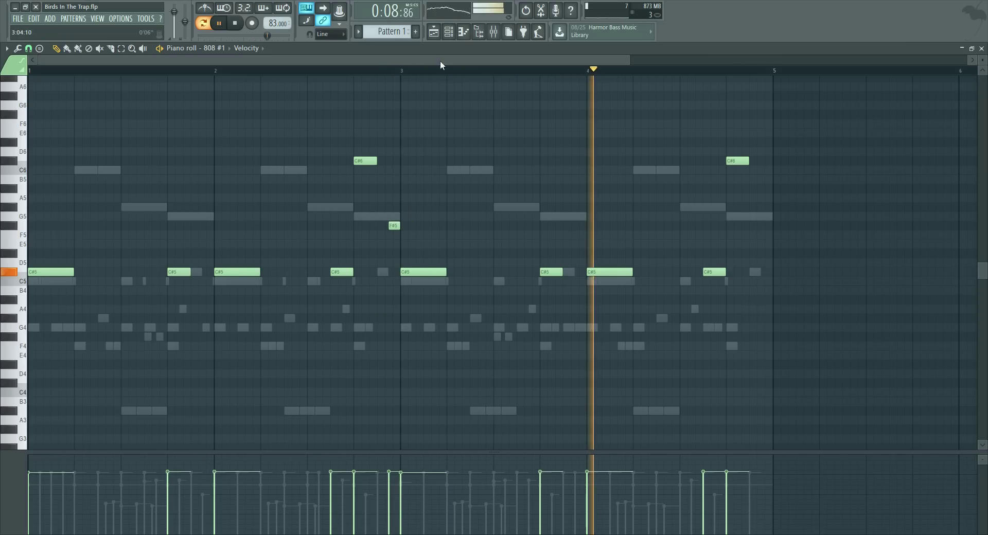
- Add a half-beat D6 note to 808 #1 directly after the C#6 note at the end of bar 4
drag(440, 61, 521, 61)
scroll(553, 87, up, 2)
click(671, 152)
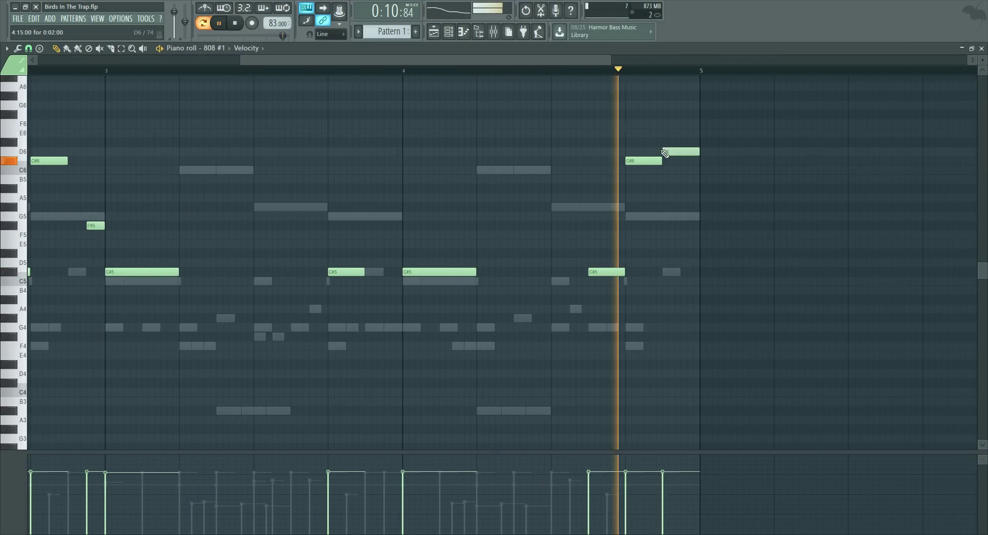
- Adjust the lower bands of the Fruity parametric EQ 2 on the 808's mixer track, Insert 4
scroll(457, 92, down, 4)
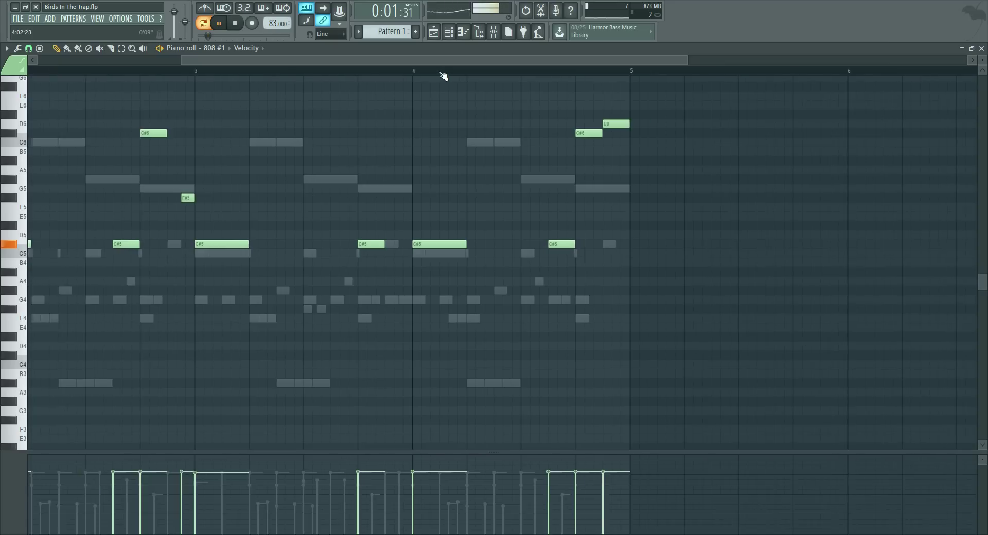
key(F9)
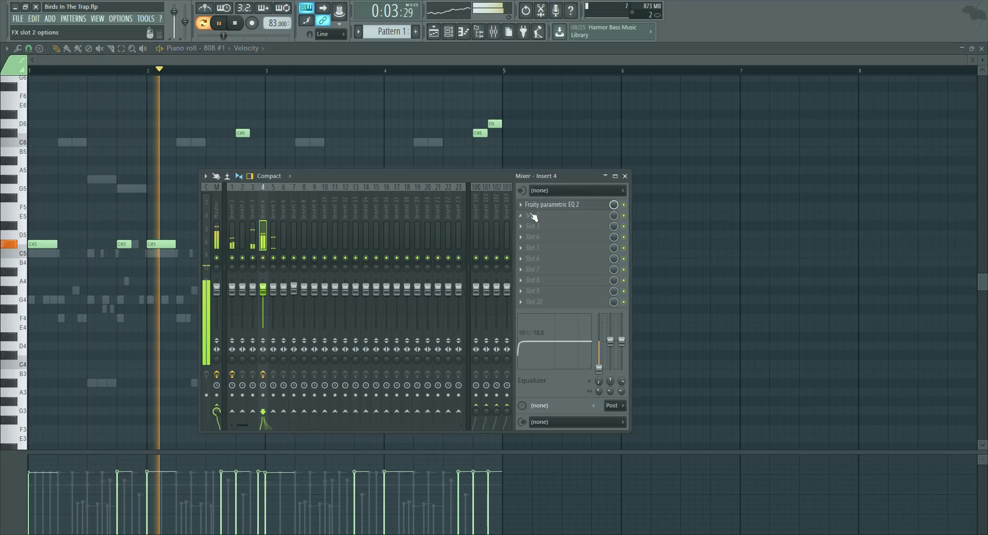
click(532, 205)
drag(144, 216, 187, 214)
drag(165, 251, 193, 254)
click(346, 123)
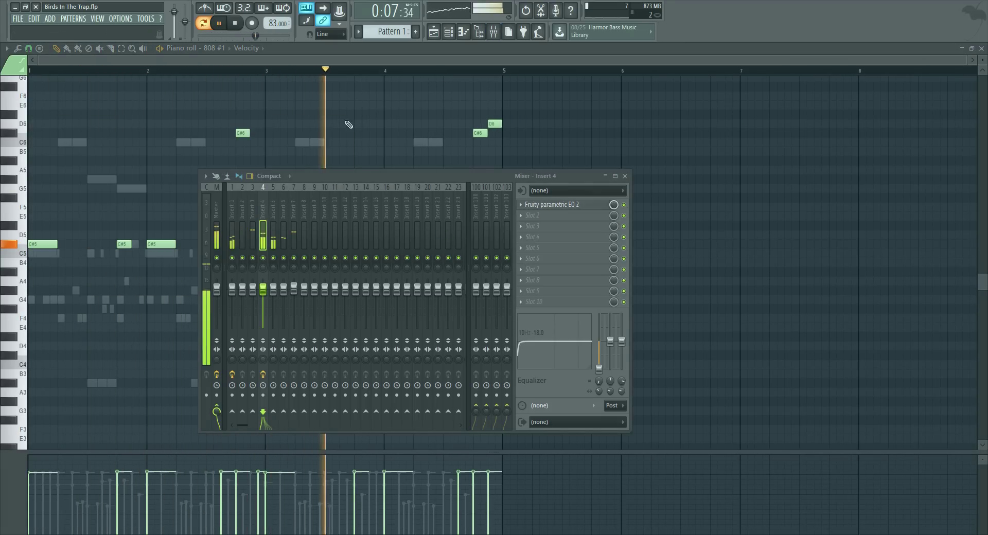
- Unmute Lead #1 in place of Pluck #1 and set the Lead #1 channel volume to 31%
click(447, 32)
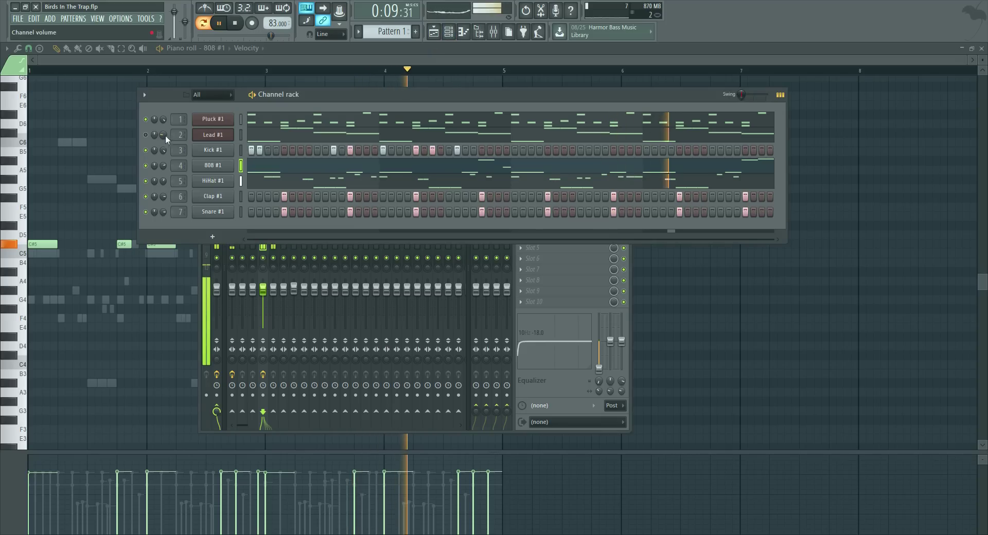
click(145, 134)
click(146, 119)
drag(164, 135, 164, 133)
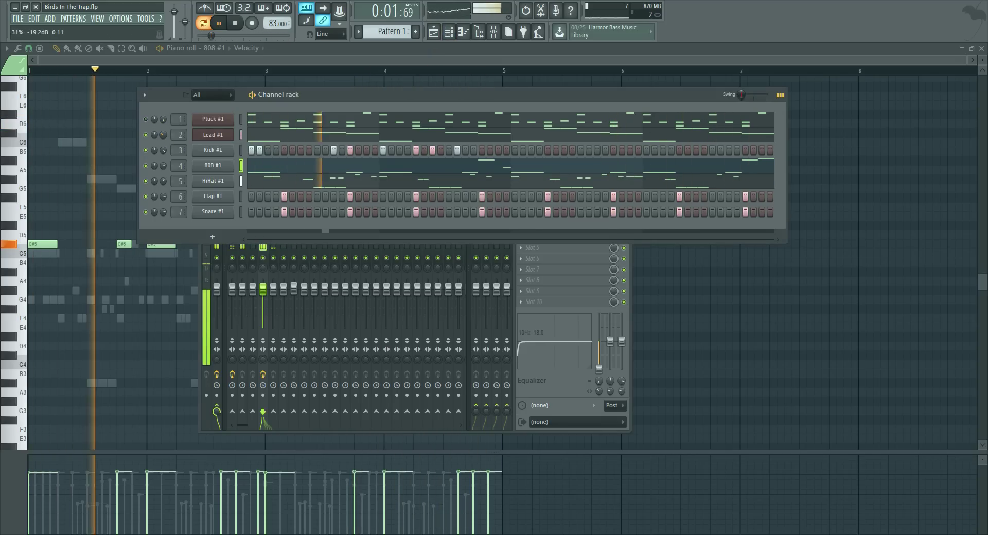
- In Lead #1, replace the beat-4 G5 in bars 1 and 3 by sustaining G#5 to the end of each bar
click(250, 137)
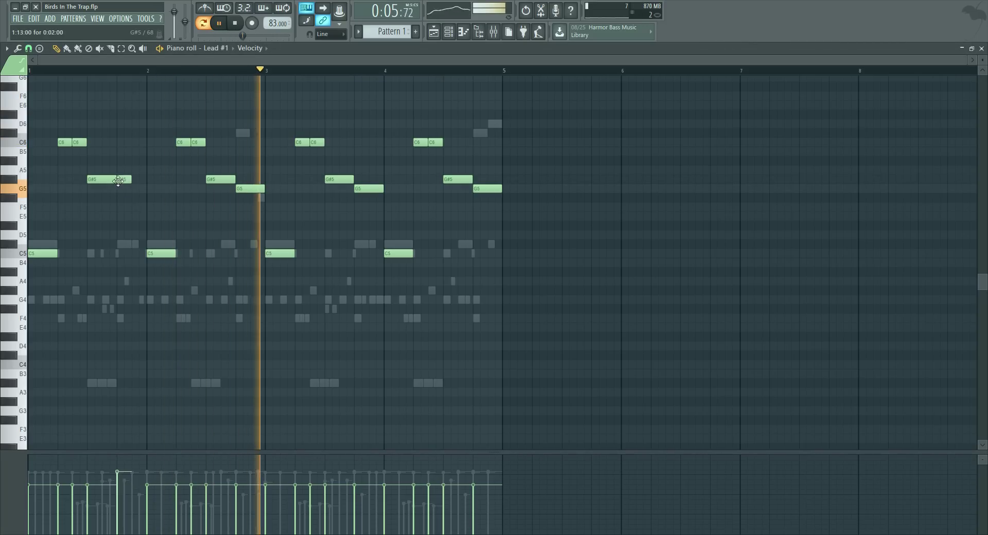
drag(117, 179, 146, 179)
right_click(360, 189)
drag(354, 179, 376, 192)
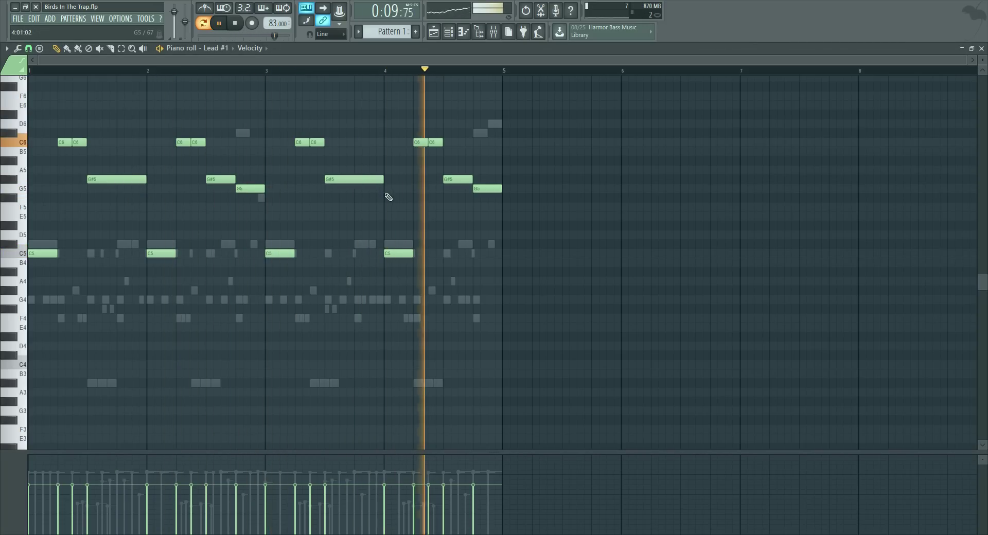
- Shift the duplicated Kick #1 notes to start at bar 3 in the piano roll and clear the selection
key(F6)
right_click(213, 149)
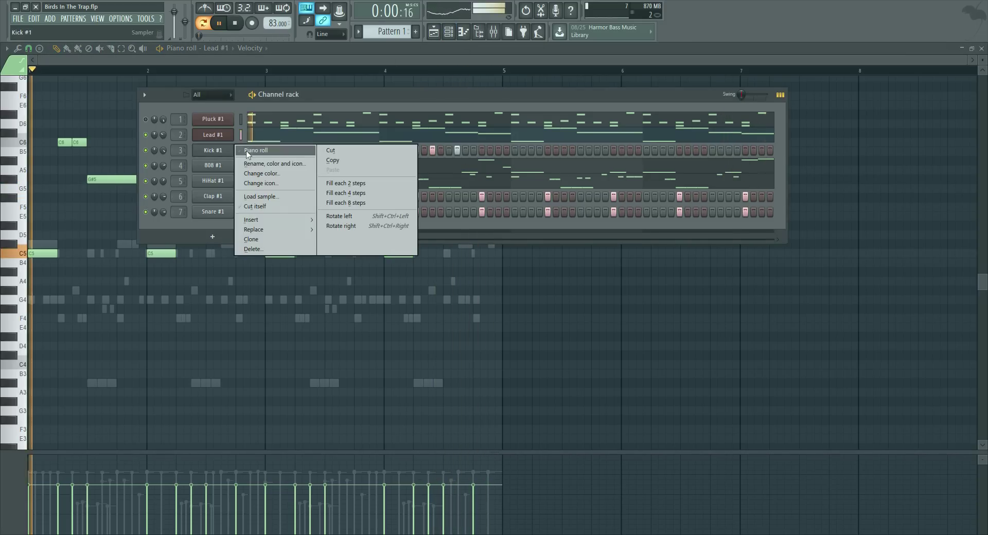
click(247, 153)
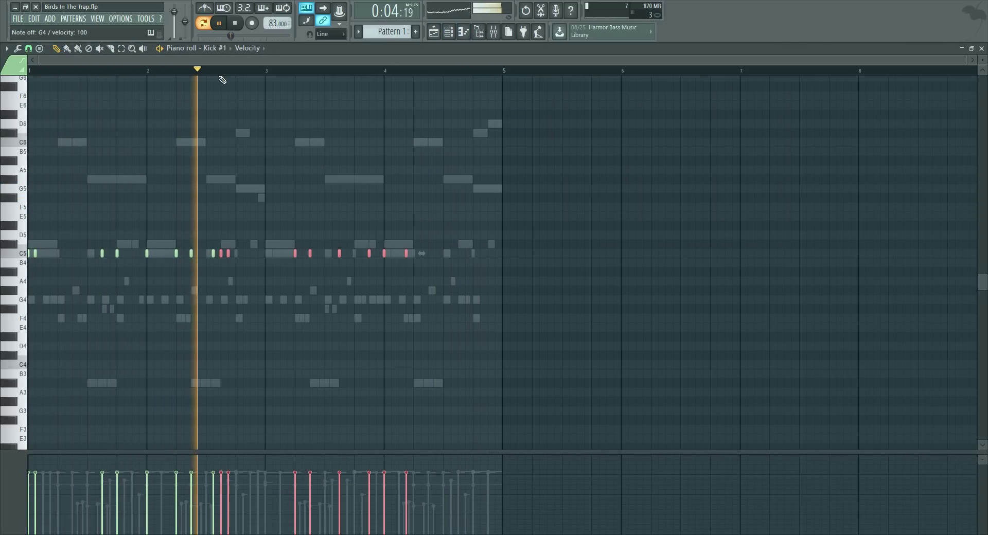
scroll(229, 62, up, 3)
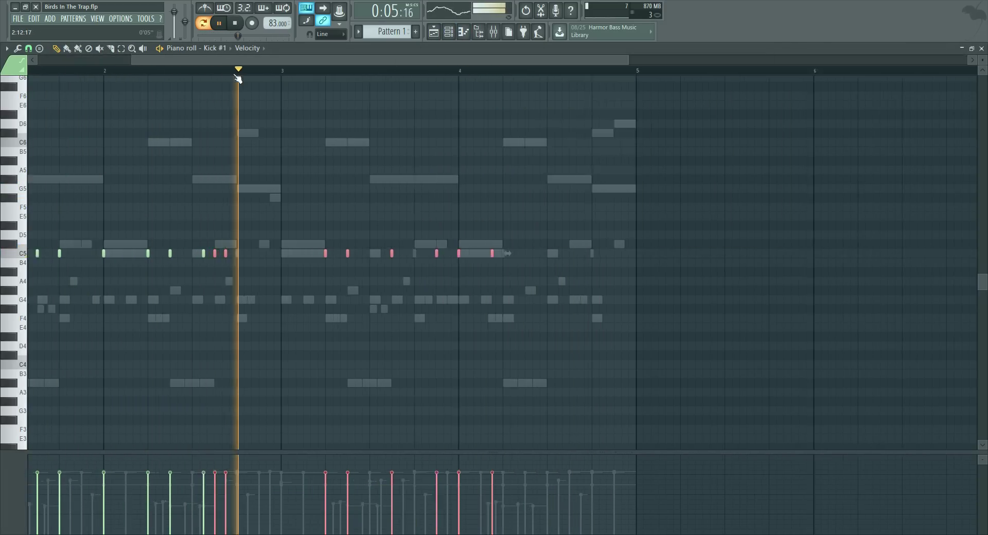
drag(214, 253, 296, 258)
ctrl+click(289, 273)
- Add Kick #1 hits at C5 on steps 11 and 12 of bar 2
click(210, 253)
click(225, 253)
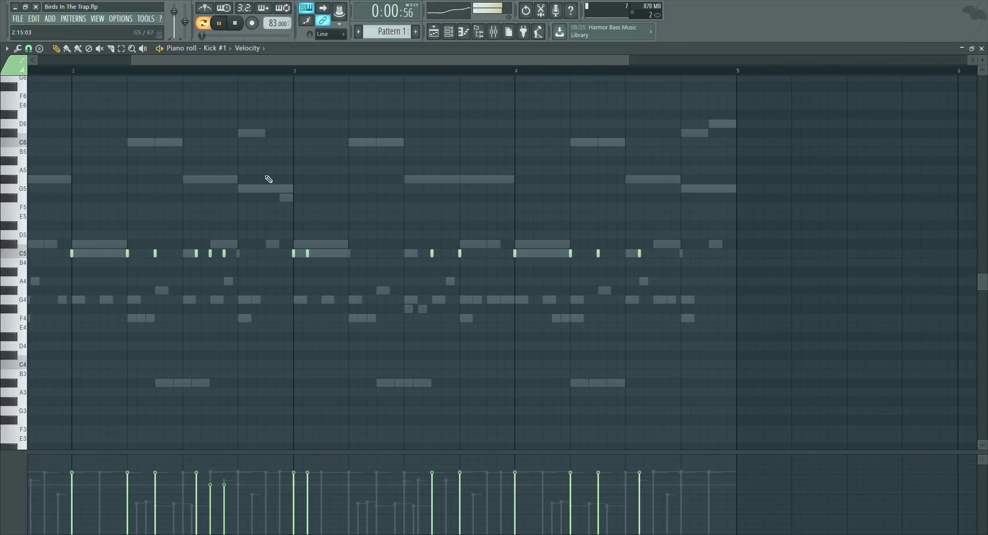
scroll(476, 73, down, 3)
scroll(573, 73, up, 4)
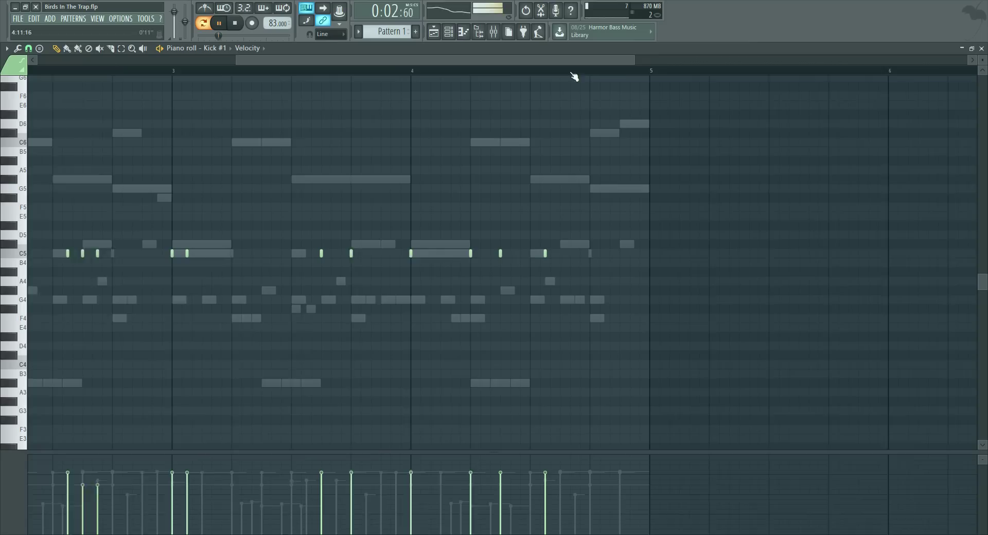
- Add Kick #1 hits on step 13 of bars 2 and 4 and steps 11 and 15 of bar 4, removing bar 2's step-11 hit
scroll(450, 63, up, 6)
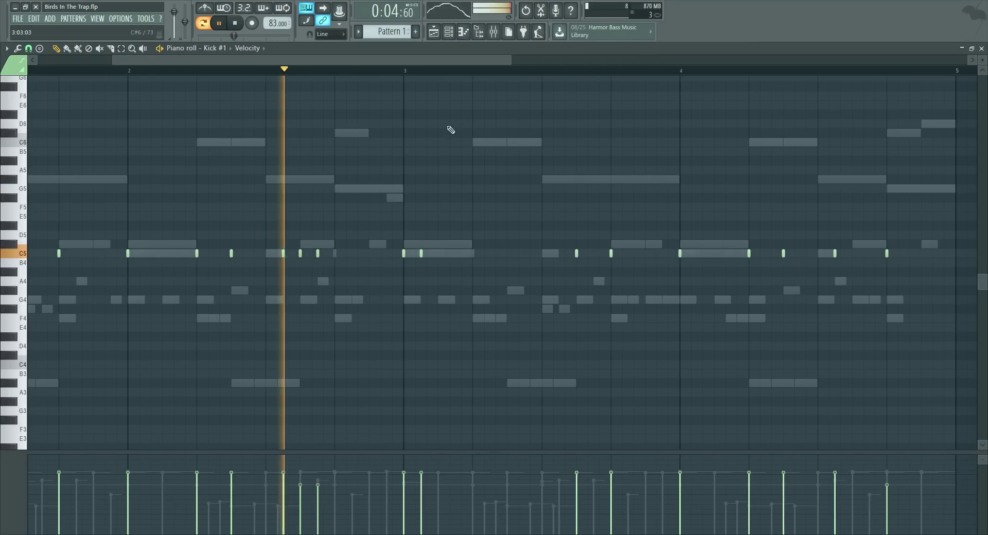
scroll(320, 59, down, 1)
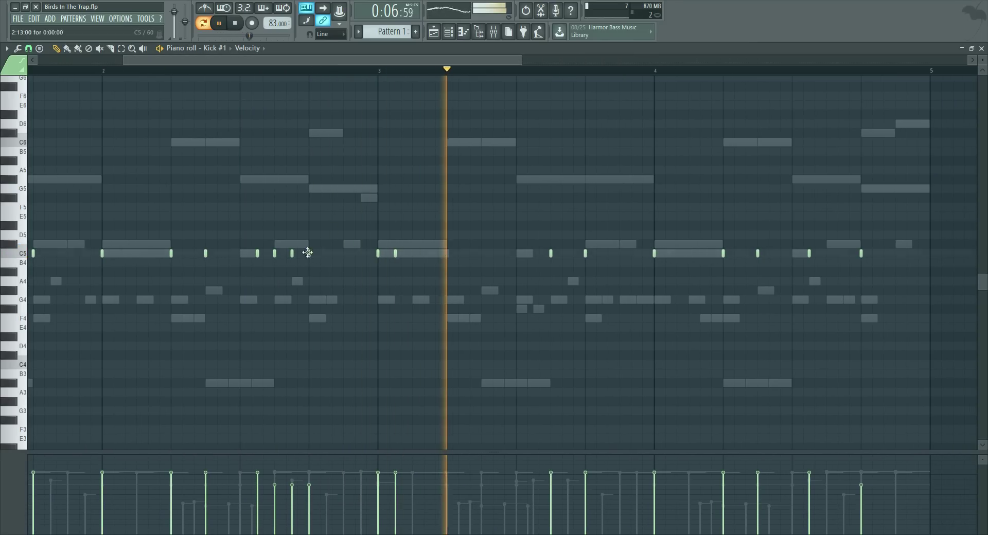
scroll(465, 77, down, 3)
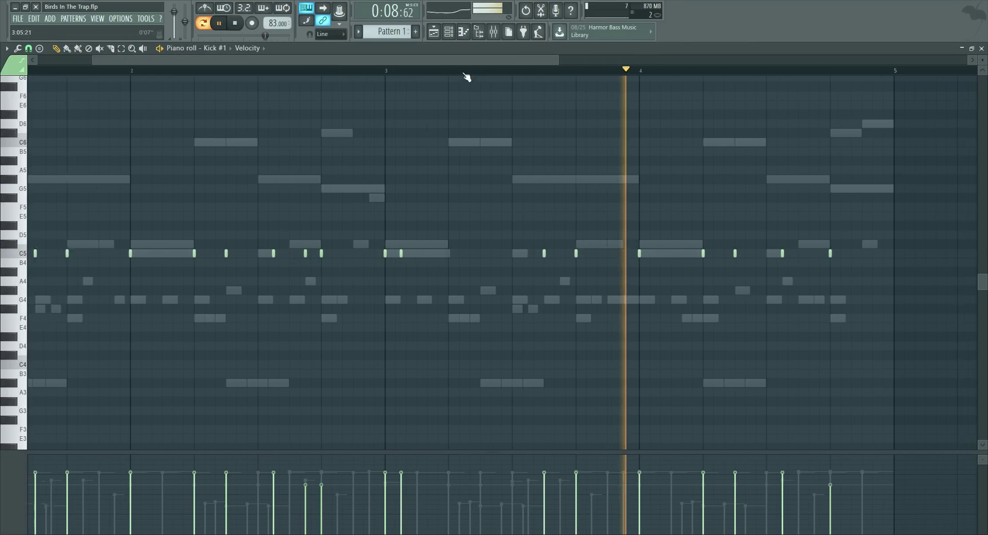
scroll(468, 77, up, 1)
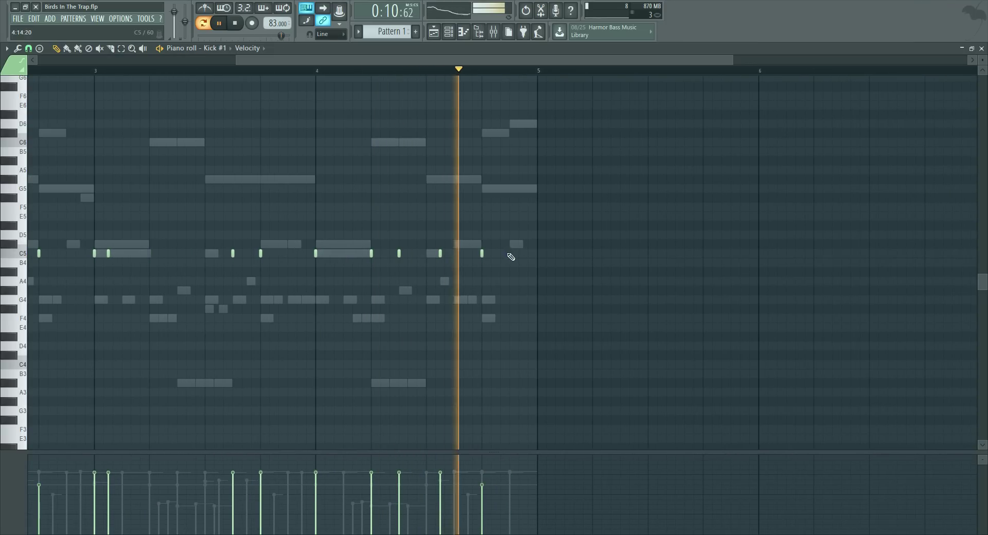
click(454, 254)
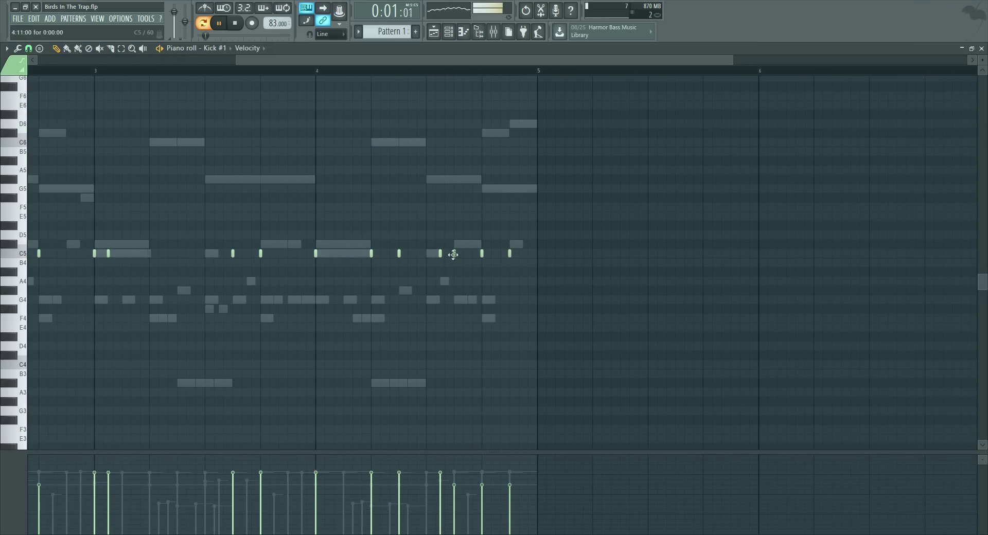
- Listen to the pattern with Lead #1 muted and review the Fruity Reeverb settings on mixer Insert 1
click(434, 32)
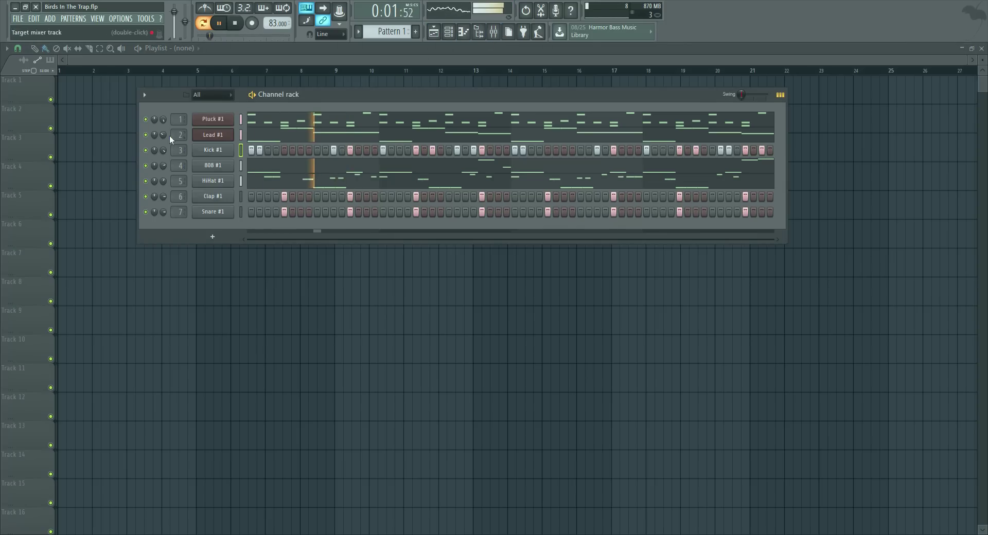
click(146, 135)
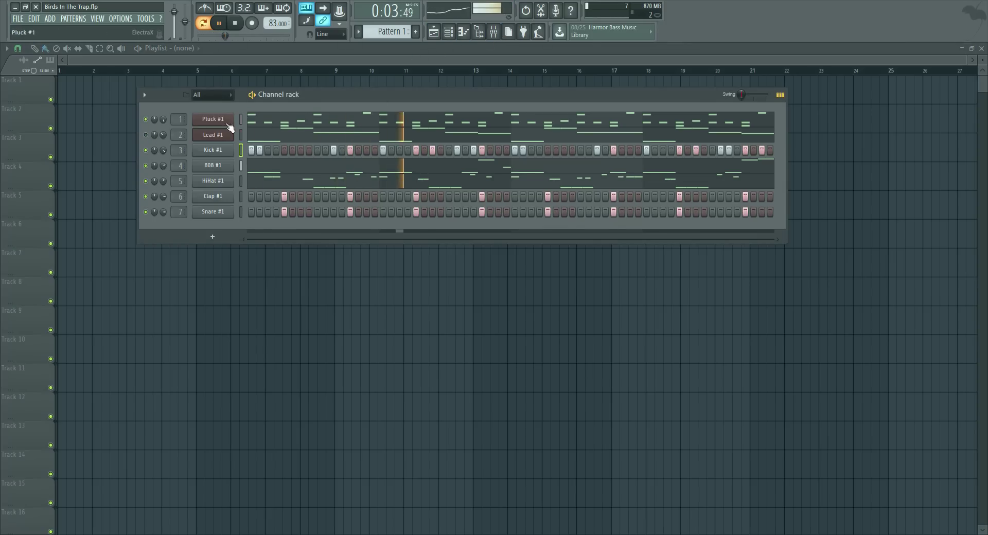
click(493, 31)
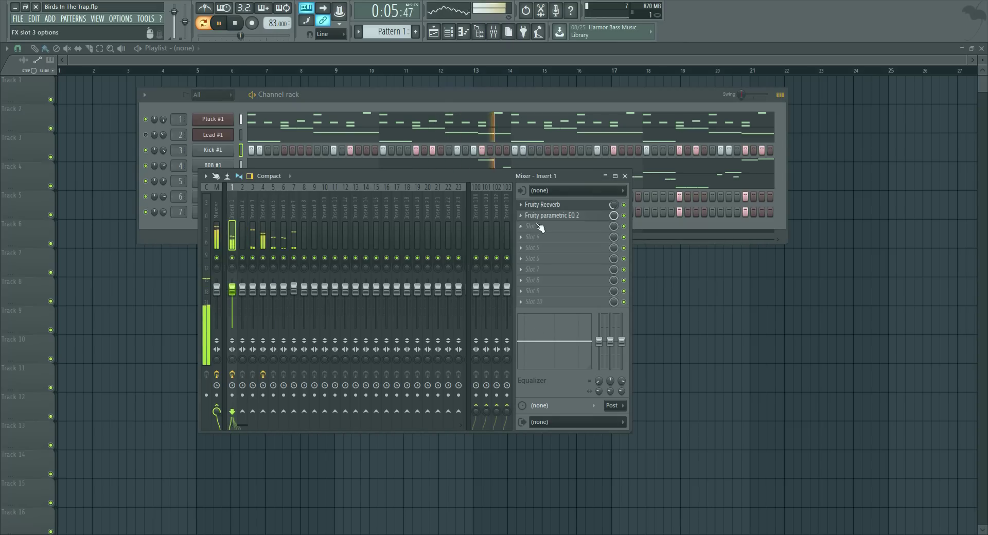
click(592, 206)
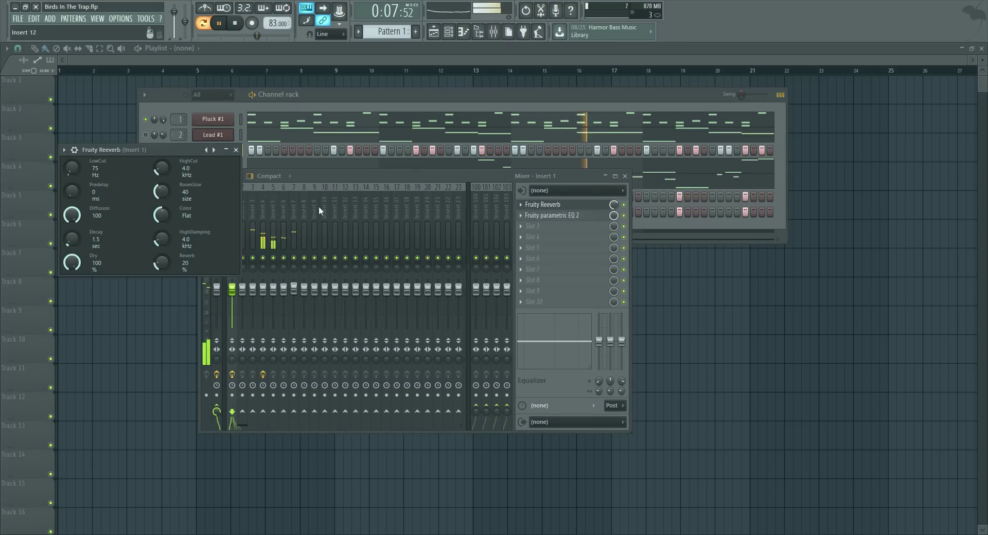
click(235, 150)
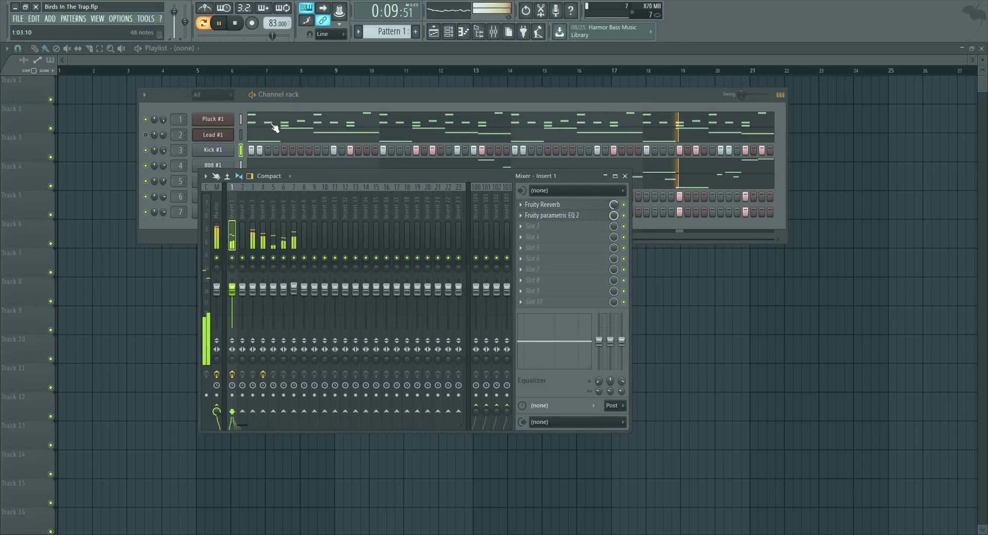
- Move the Channel rack further down over the playlist and close the mixer
click(314, 100)
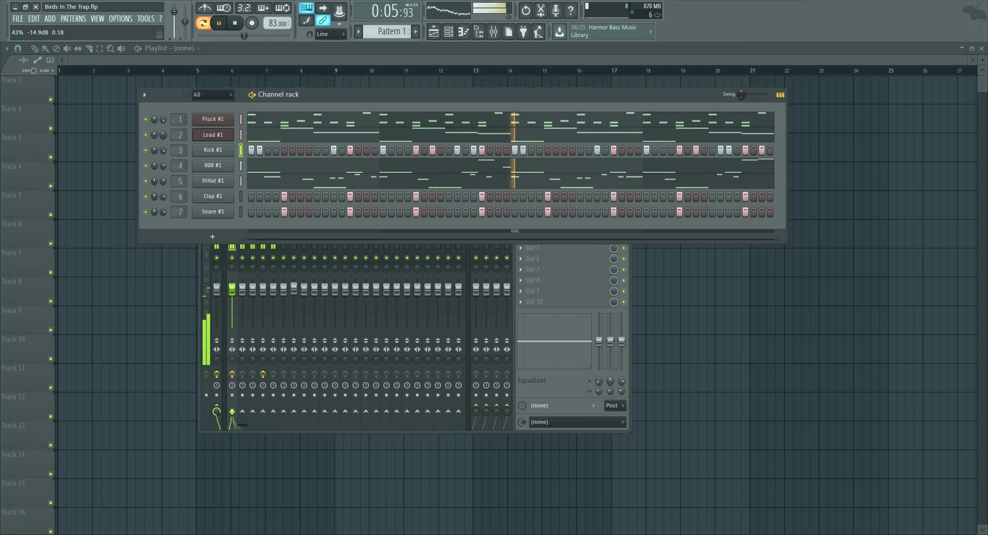
drag(320, 95, 368, 214)
click(625, 176)
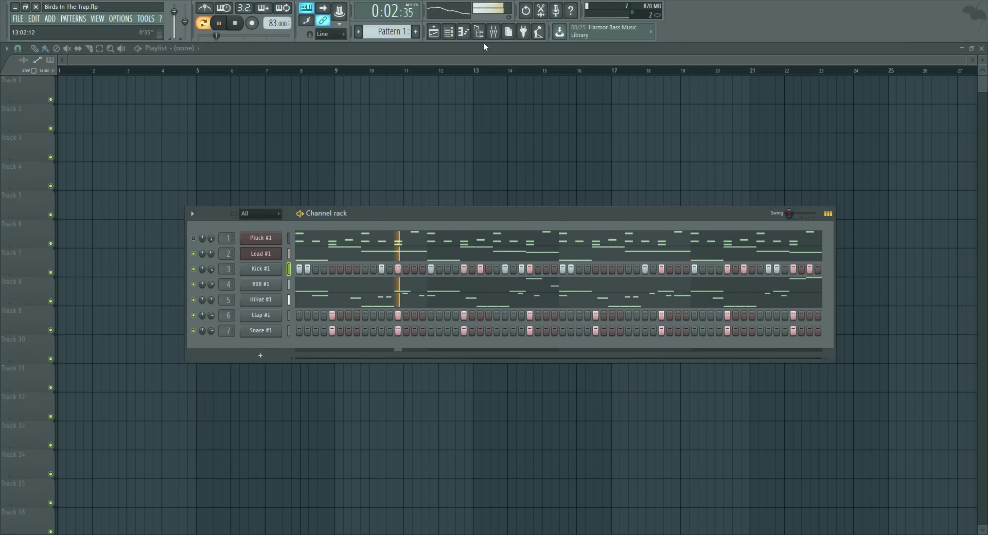
- Load Fruity Parametric EQ 2 into the first effect slot of mixer Insert 2
click(492, 32)
click(242, 213)
click(539, 205)
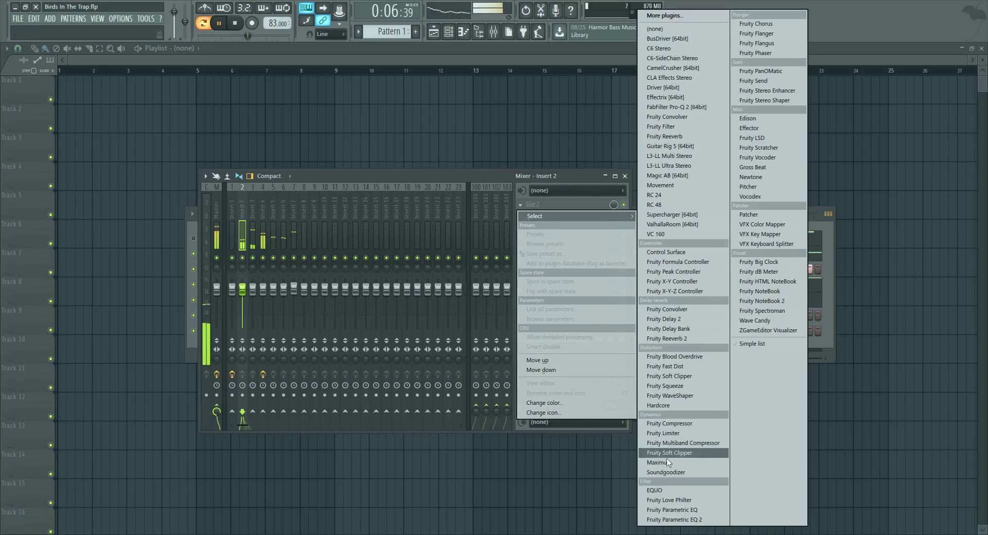
click(674, 520)
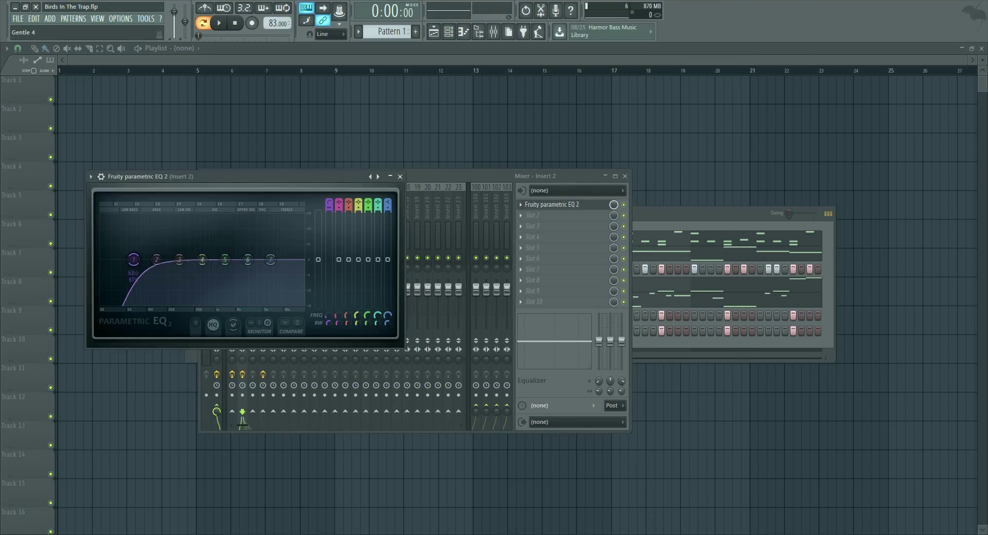
- Shape the Insert 2 EQ with a low cut and a high roll-off, checking it in playback
drag(156, 259, 133, 300)
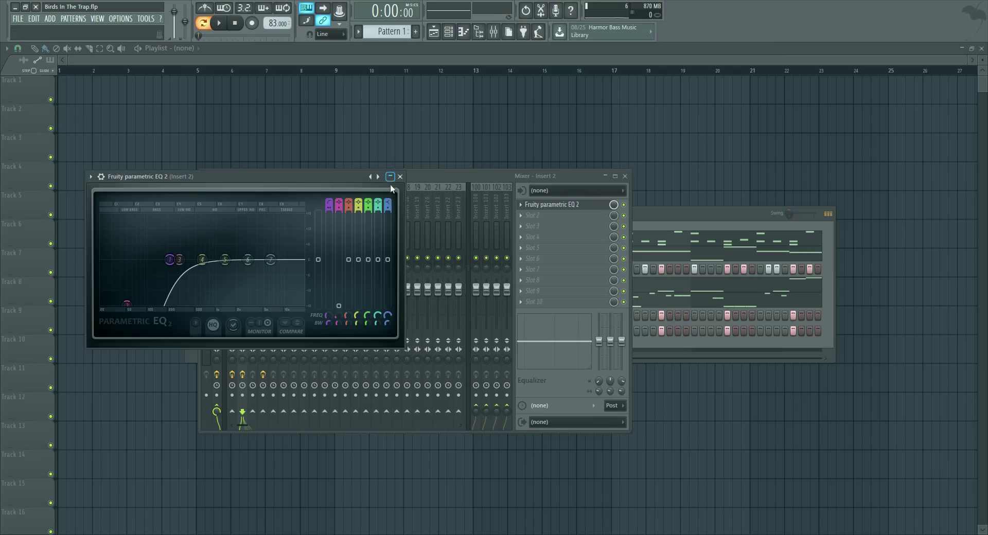
drag(280, 278, 289, 285)
drag(225, 260, 315, 250)
key(space)
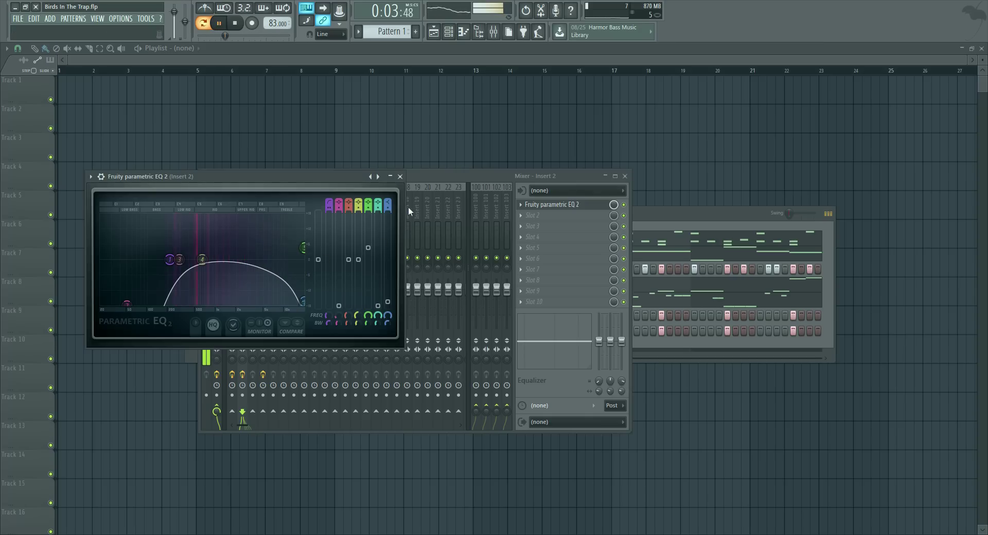
click(401, 176)
- Stop playback and add an ElectraX2 [64bit] channel directly above Kick #1 in the Channel rack
click(463, 33)
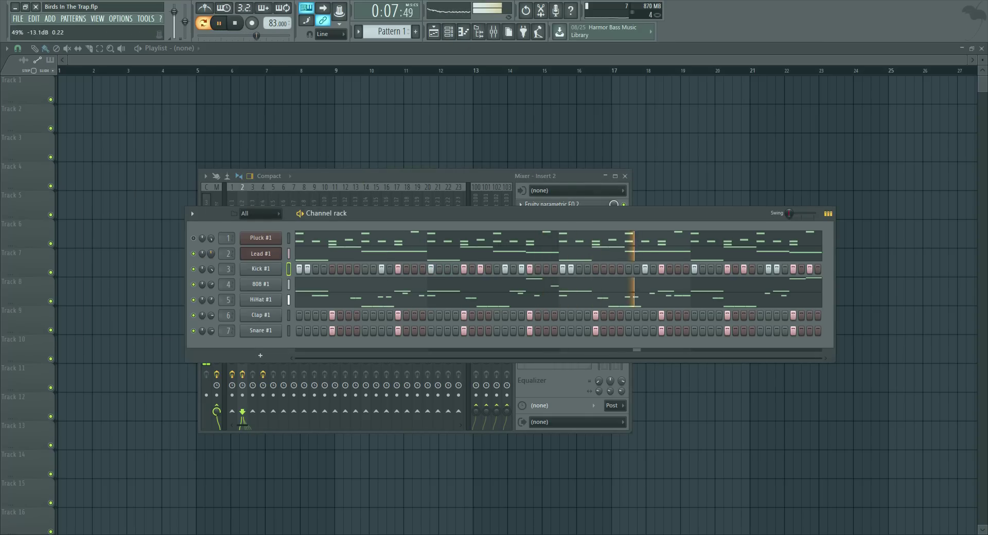
drag(362, 215, 358, 191)
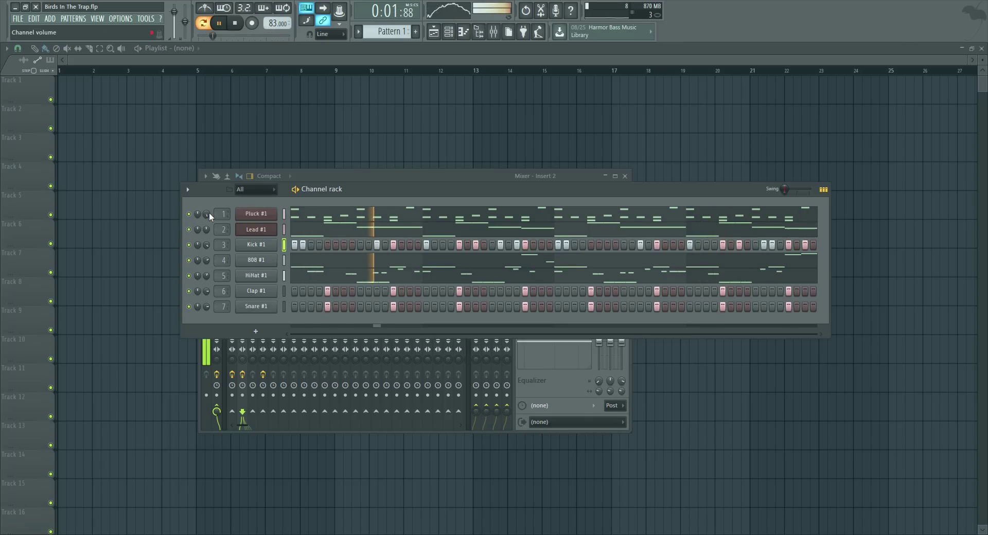
key(space)
right_click(256, 245)
mouse_move(324, 314)
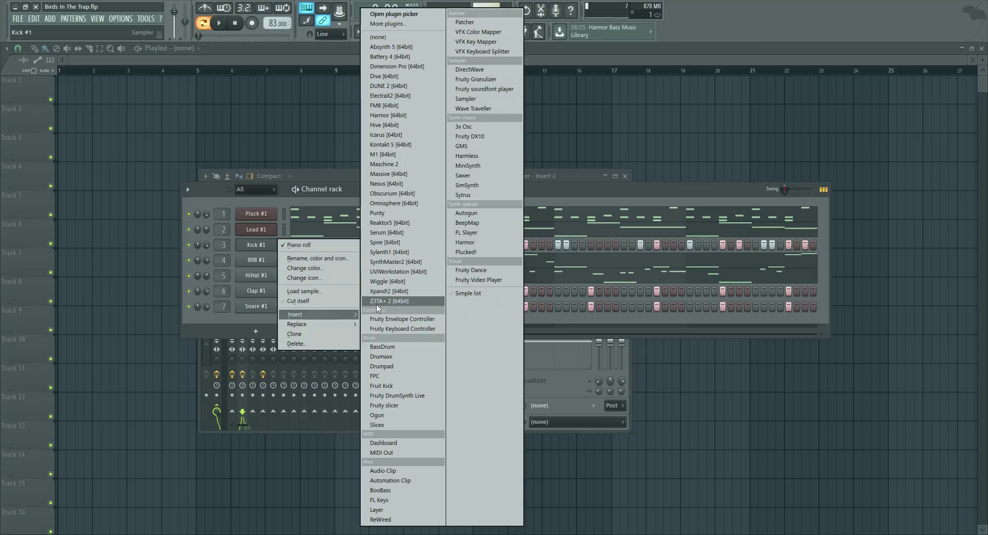
click(394, 98)
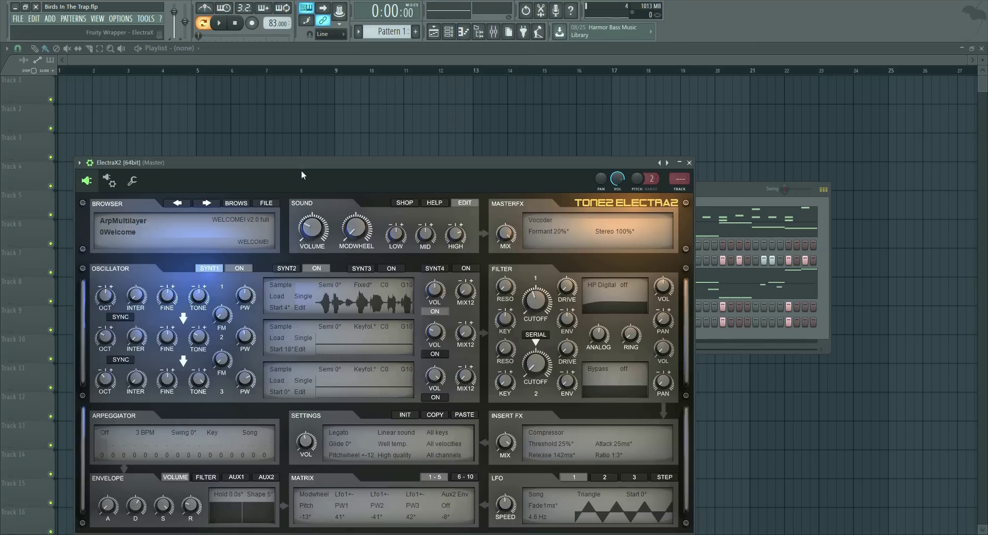
- Copy the Pluck #1 notes into the new ElectraX2 channel and solo that channel
drag(301, 170, 443, 180)
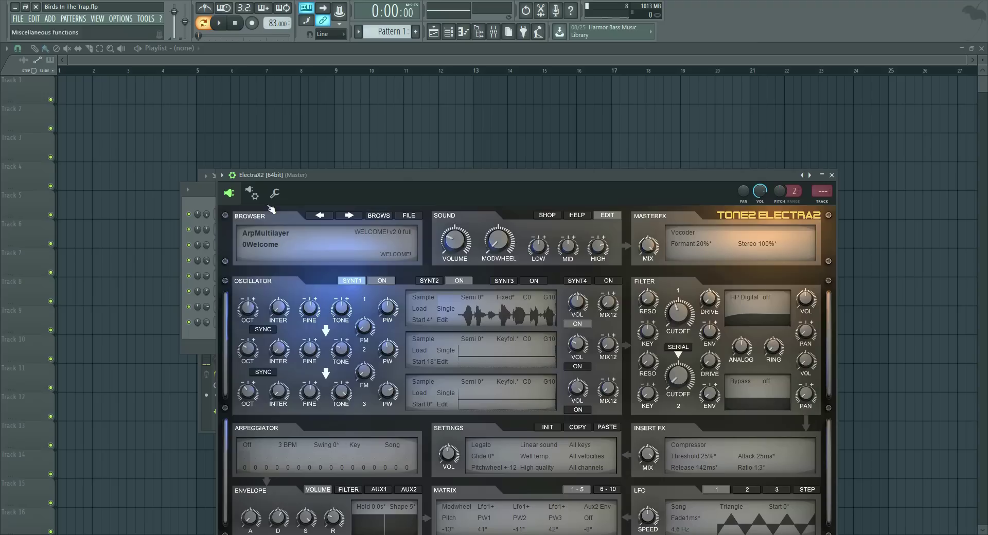
click(202, 204)
right_click(261, 216)
right_click(273, 248)
click(367, 264)
right_click(190, 246)
click(212, 250)
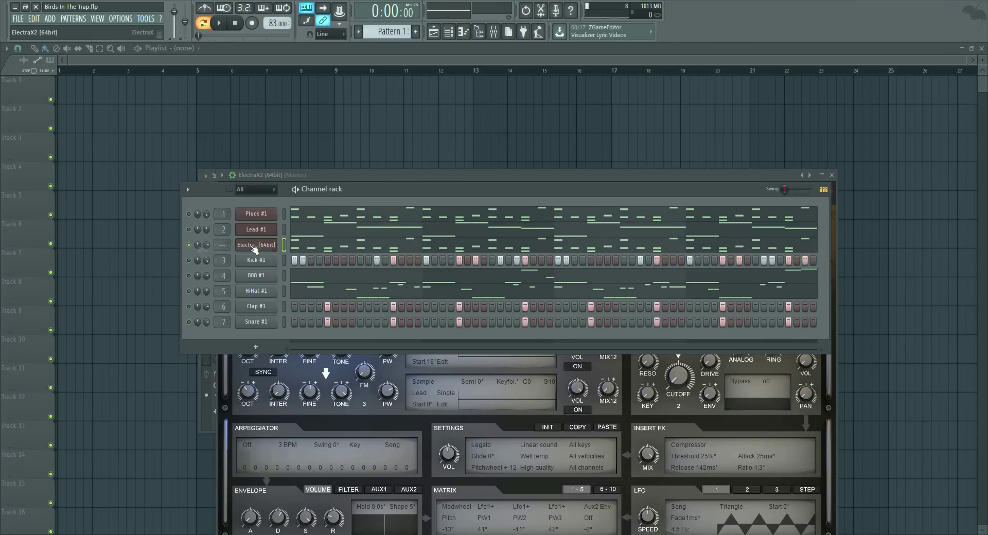
- Load the PLUCK - Southside II patch from the Dmarch Vol. V - #Kingsfall bank in ElectraX2, auditioning other patches during playback
click(255, 247)
key(space)
click(255, 247)
key(space)
click(371, 232)
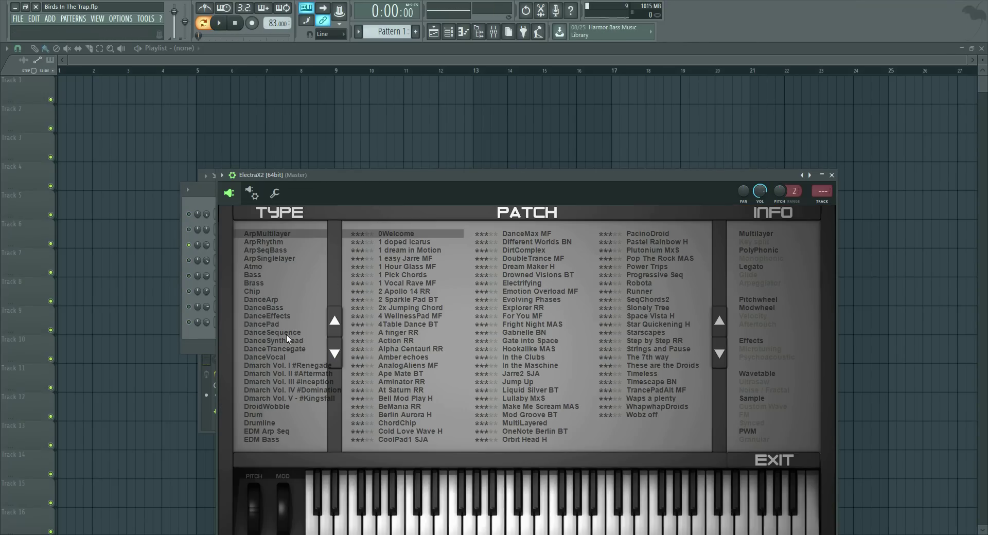
click(298, 399)
click(507, 318)
click(543, 333)
click(546, 325)
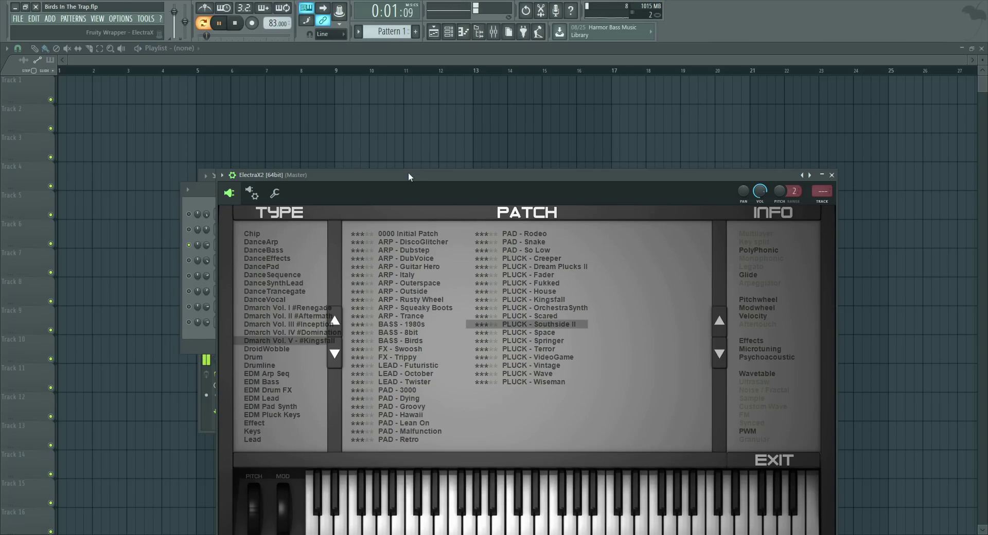
- Route the ElectraX2 channel to mixer Insert 3 and load Fruity Parametric EQ 2 into its first effect slot
click(193, 206)
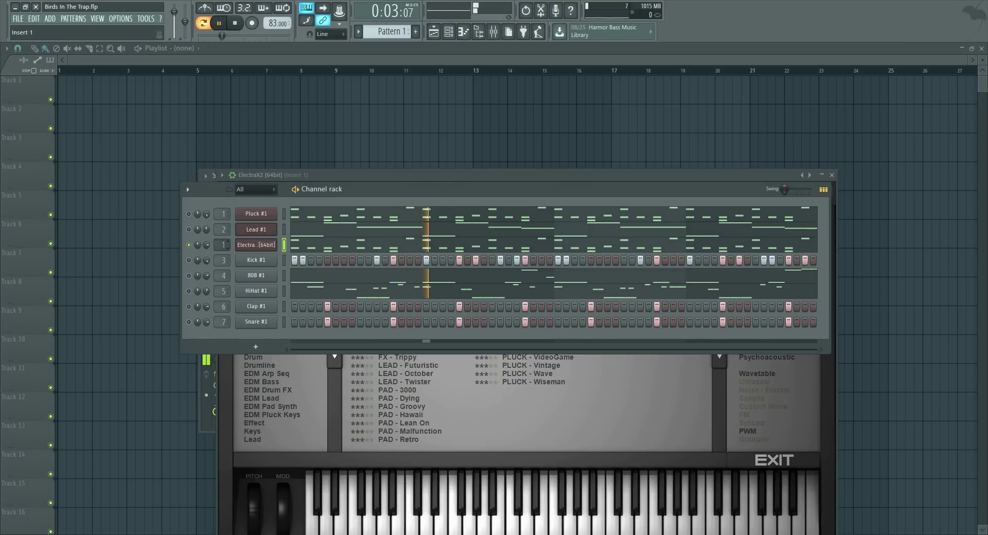
key(F9)
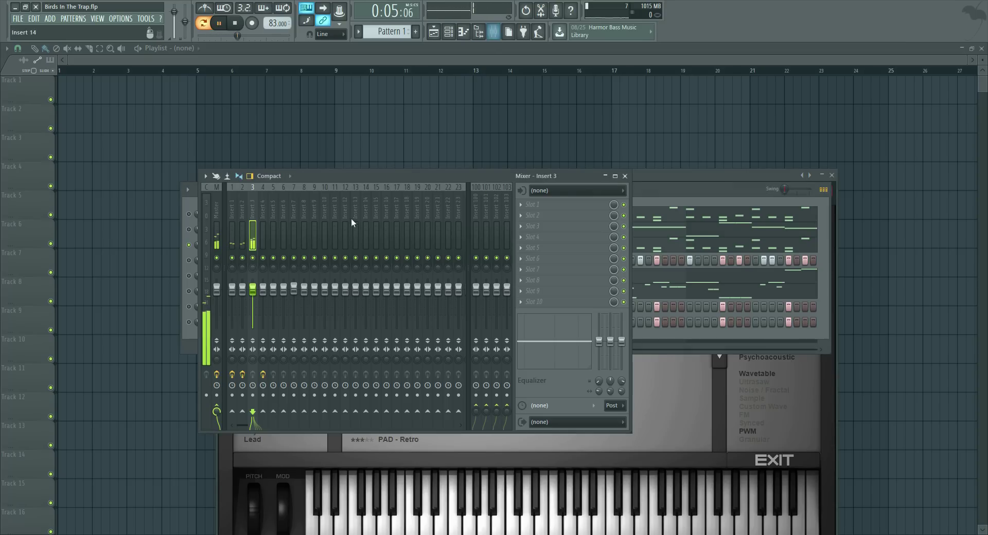
click(533, 226)
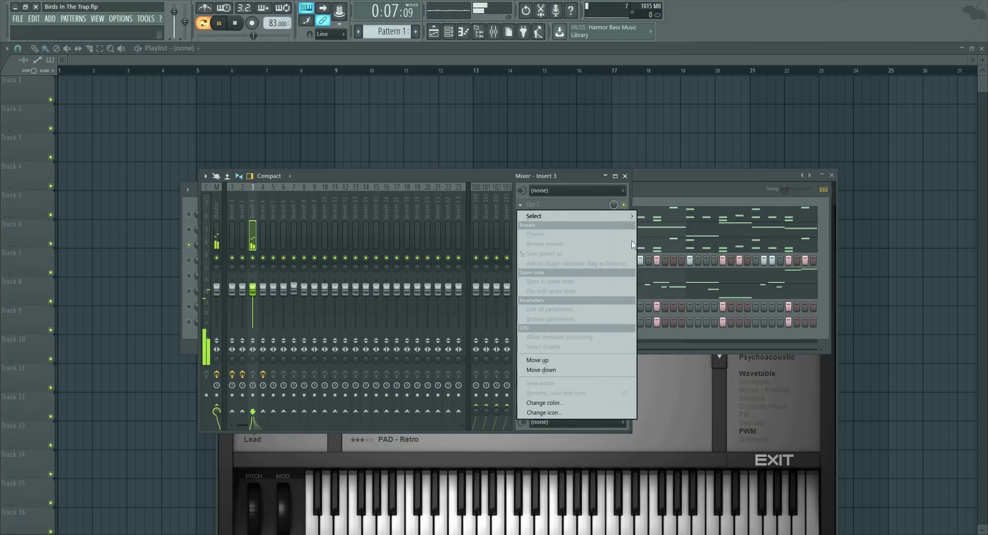
mouse_move(632, 219)
click(674, 520)
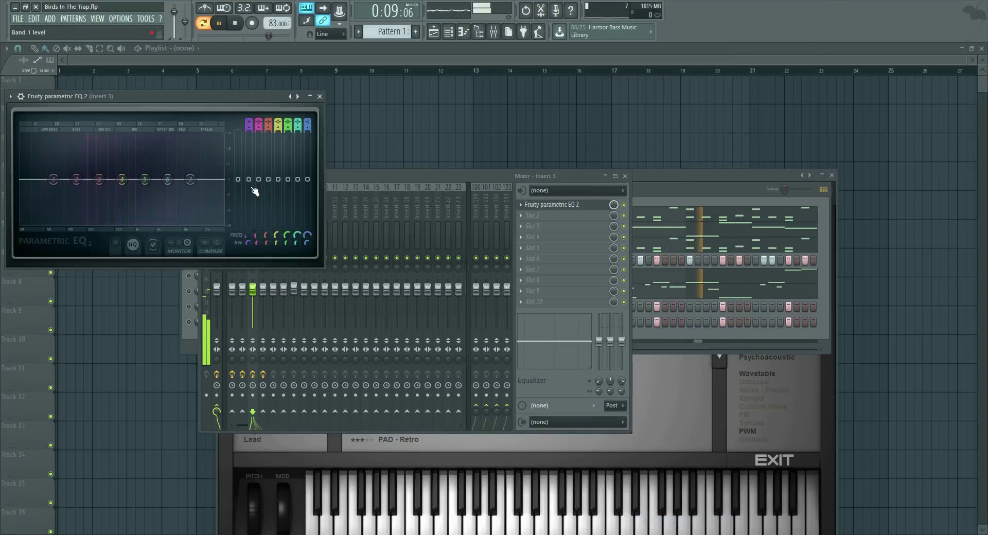
- Shape the Insert 3 EQ with a band 1 high pass at about 132 Hz and a lowered band 7 high shelf
mouse_move(252, 123)
mouse_down()
mouse_move(252, 114)
mouse_move(249, 125)
mouse_up()
drag(53, 179, 76, 179)
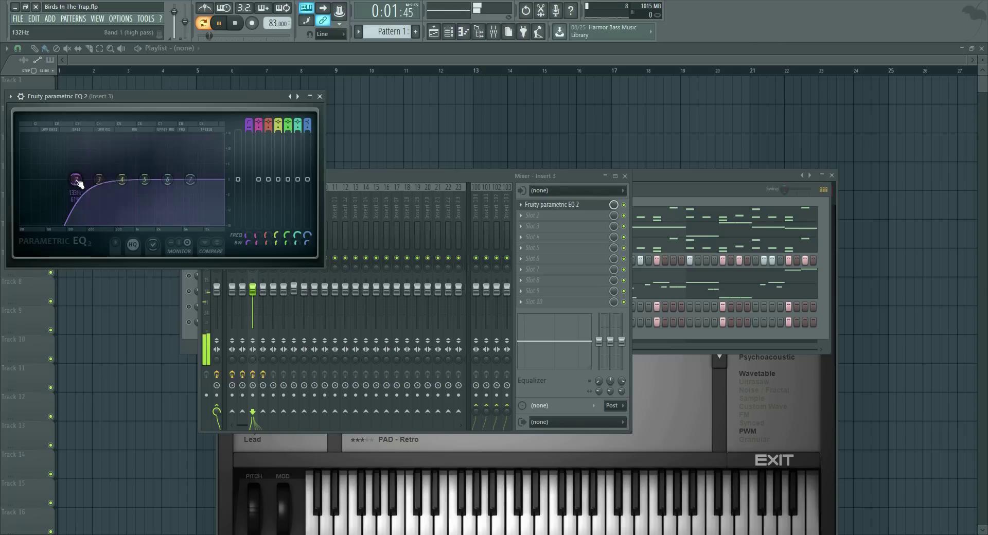
drag(221, 192, 206, 197)
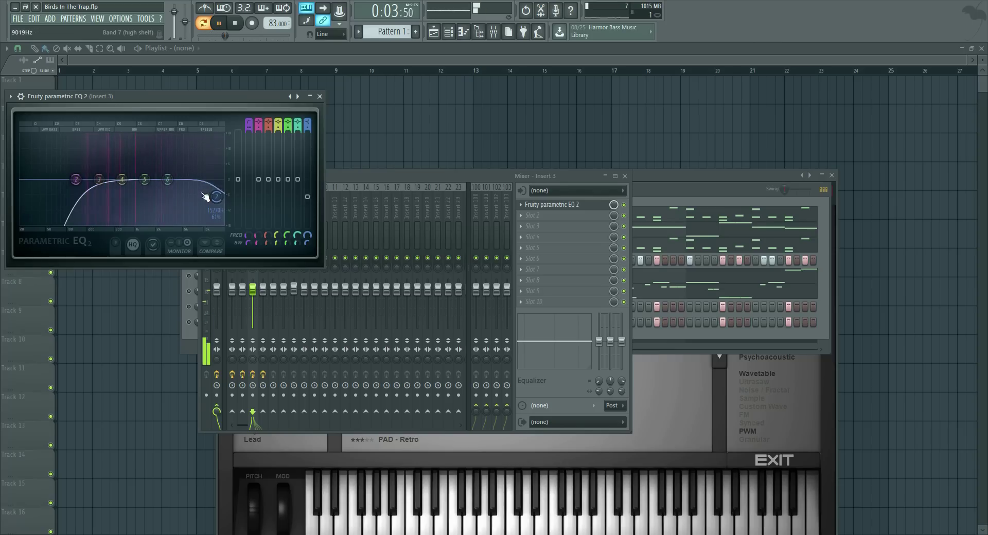
click(320, 96)
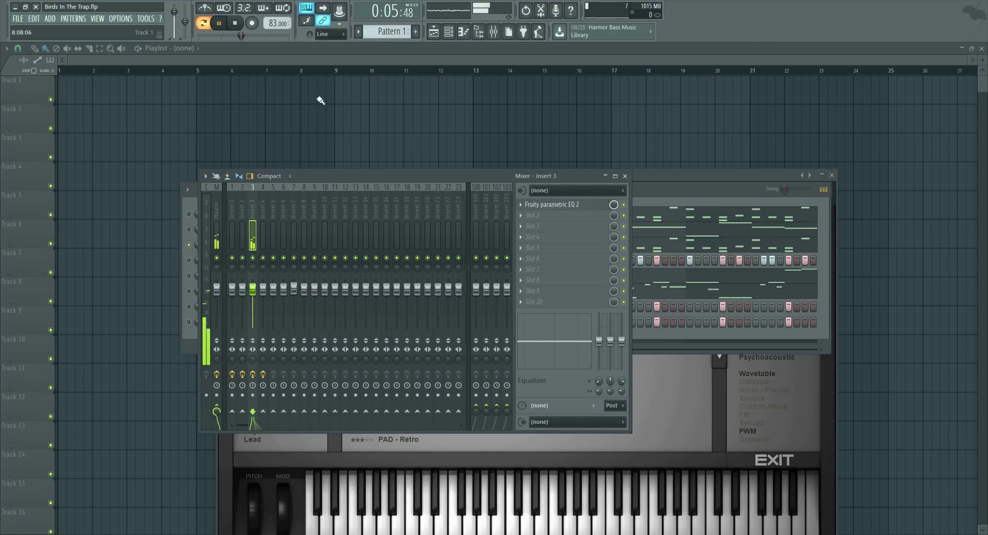
- Take the ElectraX2 channel out of solo, mute Lead #1 and Pluck #1, and stop playback
click(448, 37)
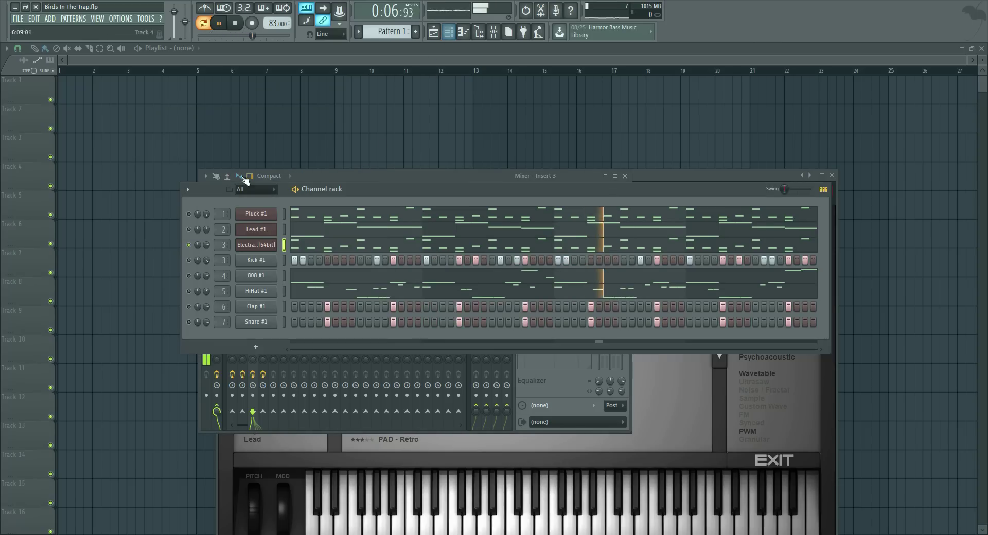
right_click(188, 245)
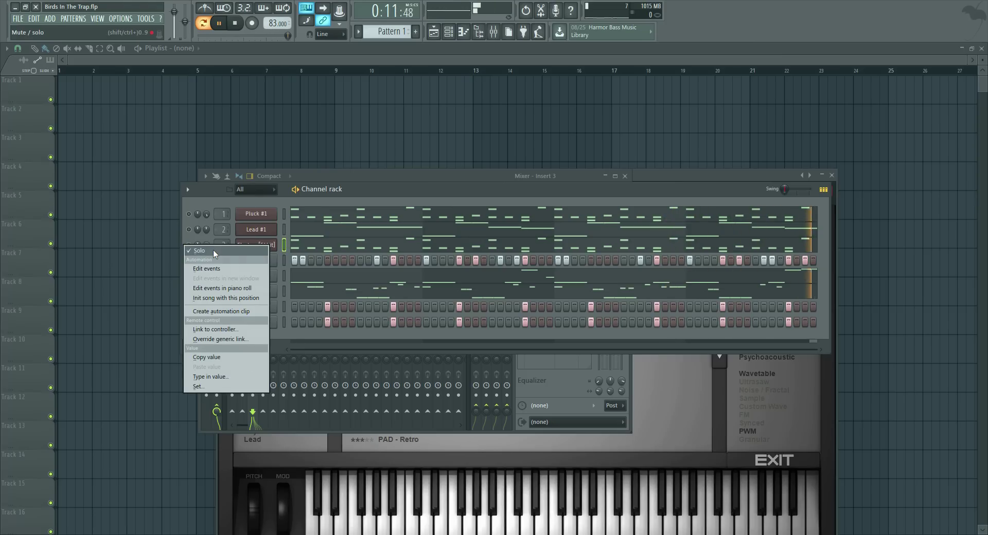
click(213, 250)
click(189, 230)
click(189, 214)
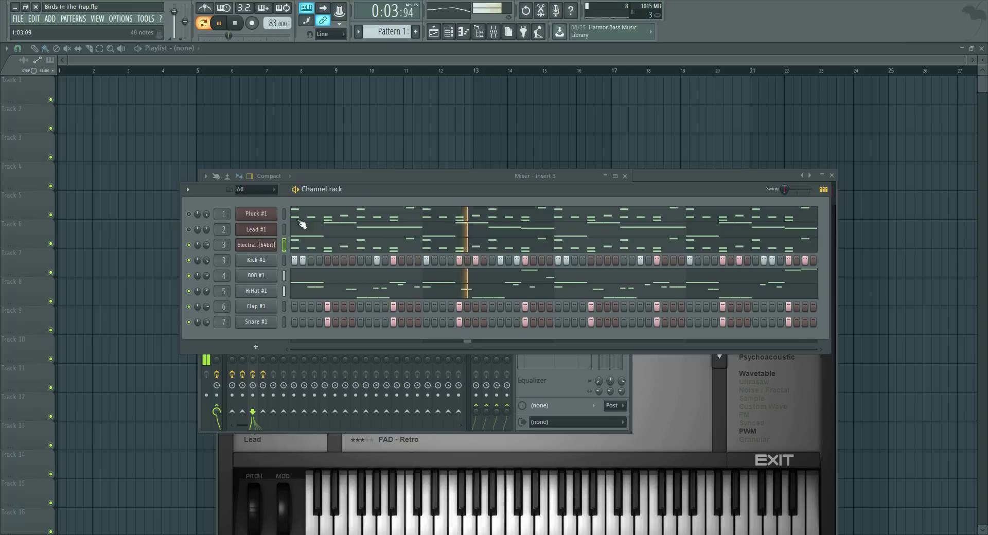
key(space)
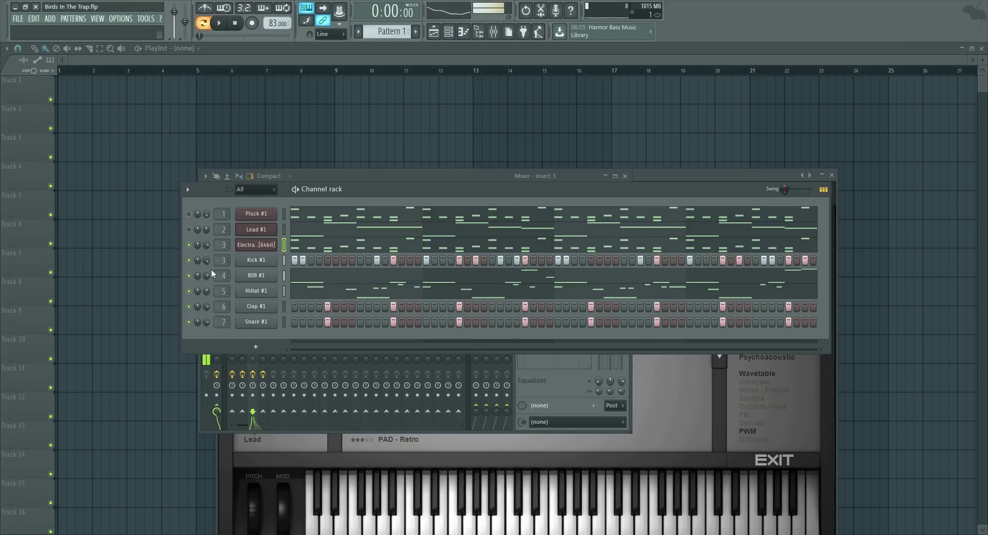
- Remove Fruity Parametric EQ 2 from the first effect slot of mixer Insert 3
key(space)
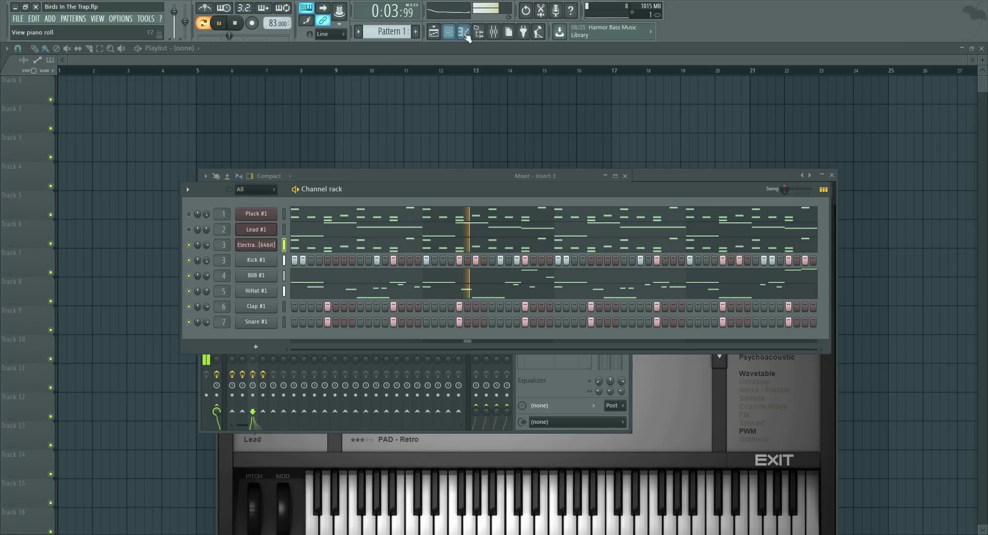
click(497, 32)
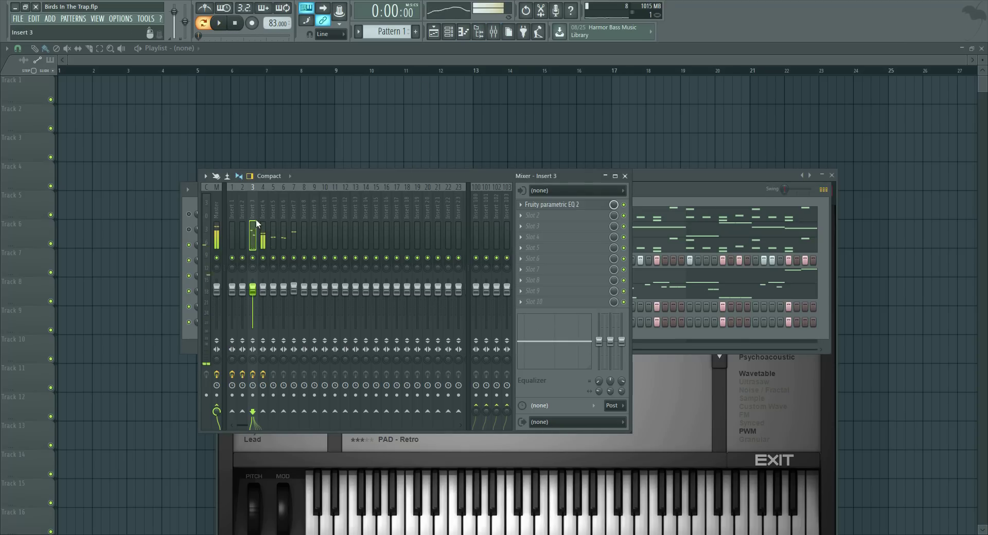
click(528, 208)
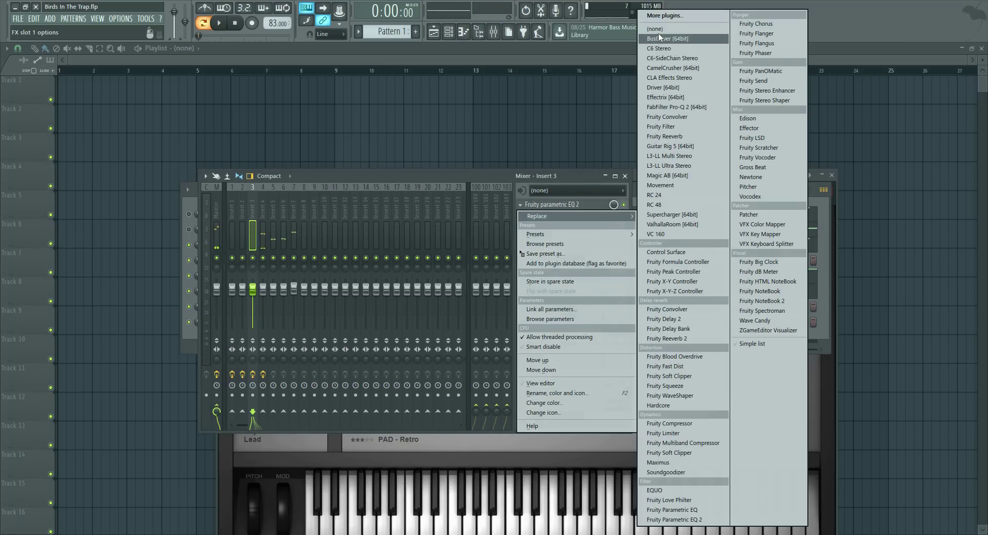
click(655, 31)
- Reroute the ElectraX2 channel to mixer Insert 8 and restart playback with the mixer open
drag(320, 183, 381, 215)
click(317, 214)
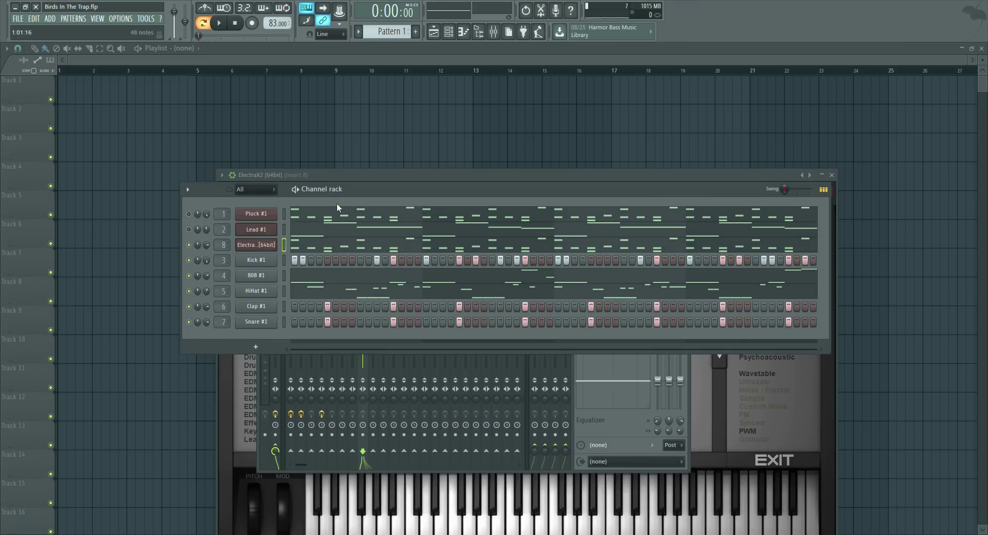
right_click(201, 259)
click(225, 245)
click(493, 31)
key(space)
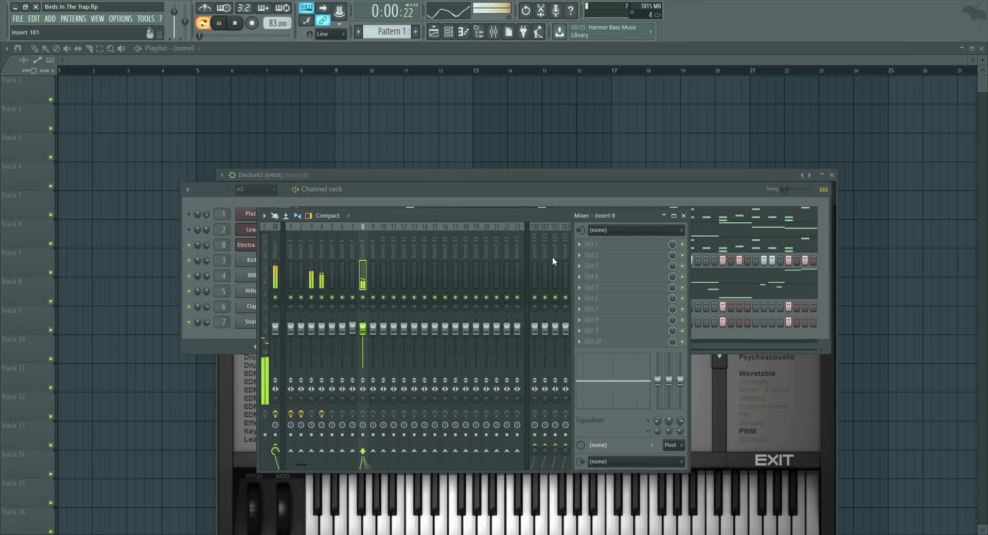
- Load Fruity Parametric EQ 2 into the first effect slot of mixer Insert 8
click(594, 248)
mouse_move(597, 255)
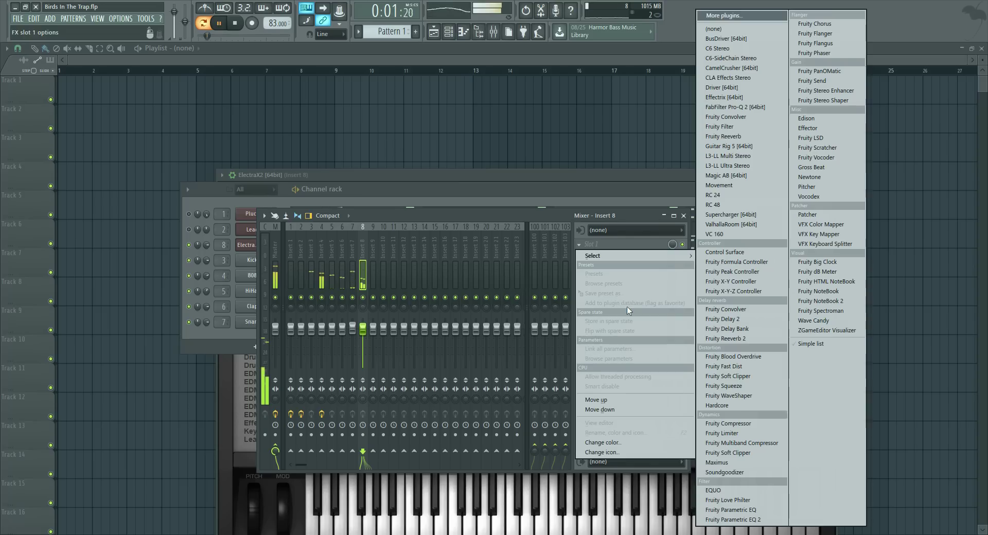
click(750, 520)
- Shape the Insert 8 EQ with a high pass on band 1 and a slightly lowered high shelf on band 7
scroll(277, 151, down, 2)
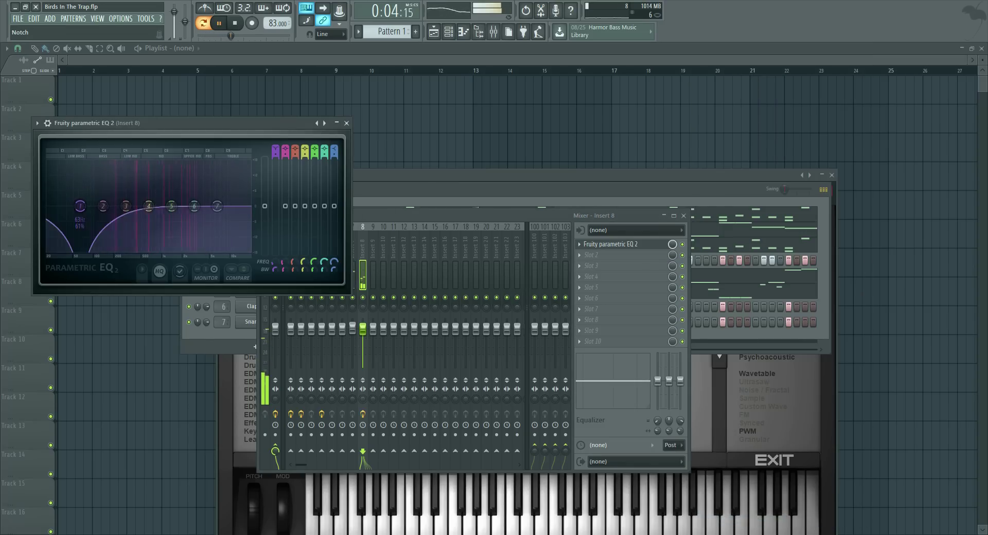
drag(277, 156, 277, 149)
drag(80, 205, 111, 206)
drag(217, 205, 227, 211)
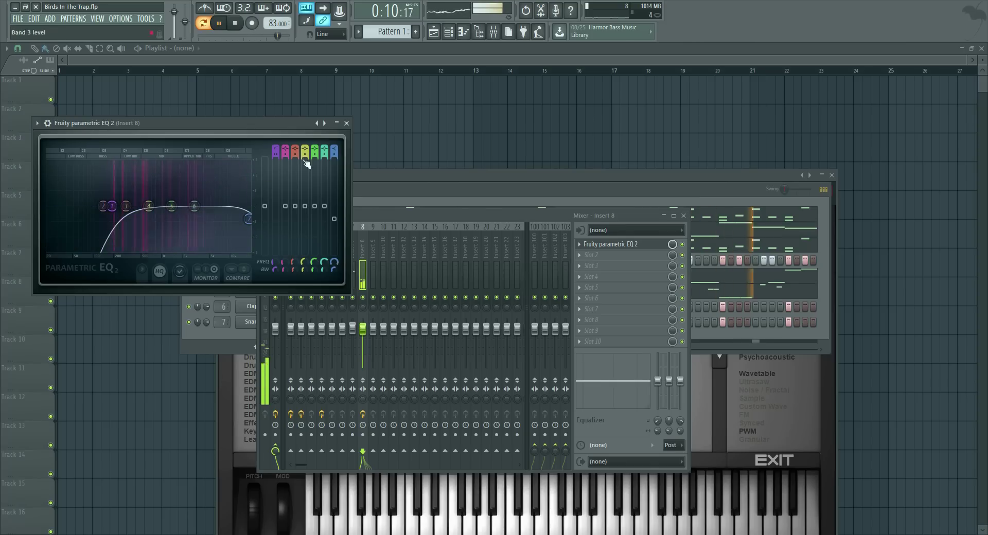
click(346, 123)
- Mute the Pluck #1 and Lead #1 channels and rename the ElectraX2 channel as Pluck #2
click(354, 189)
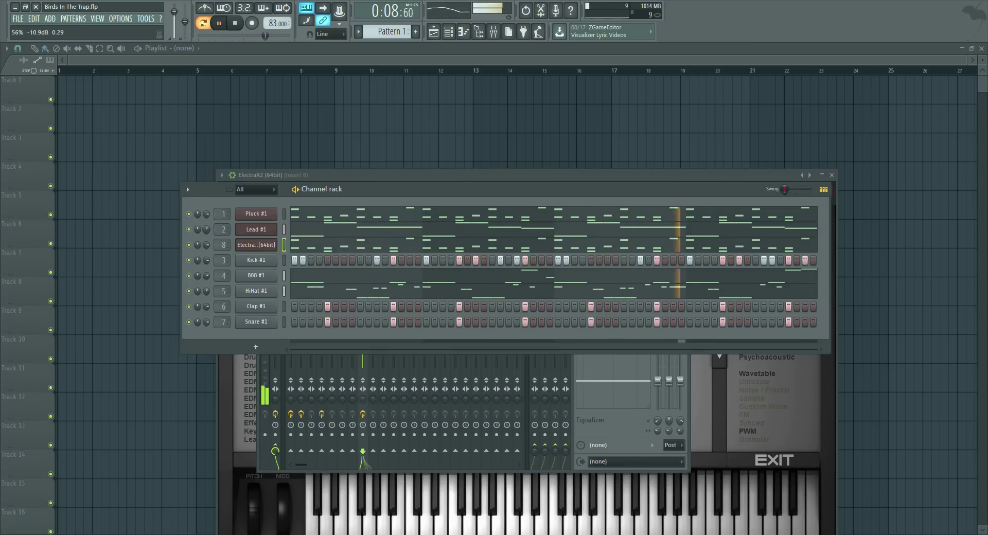
click(188, 214)
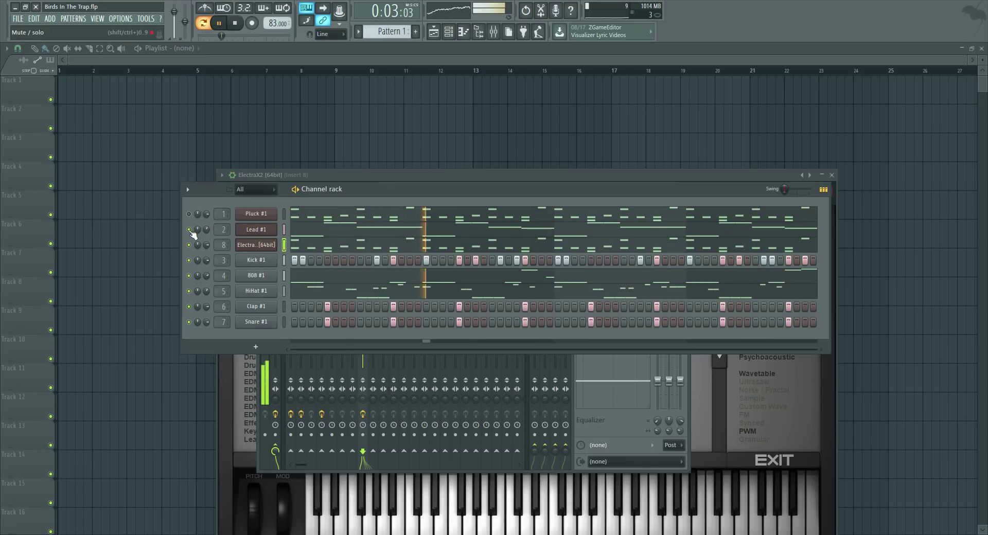
right_click(257, 245)
click(306, 261)
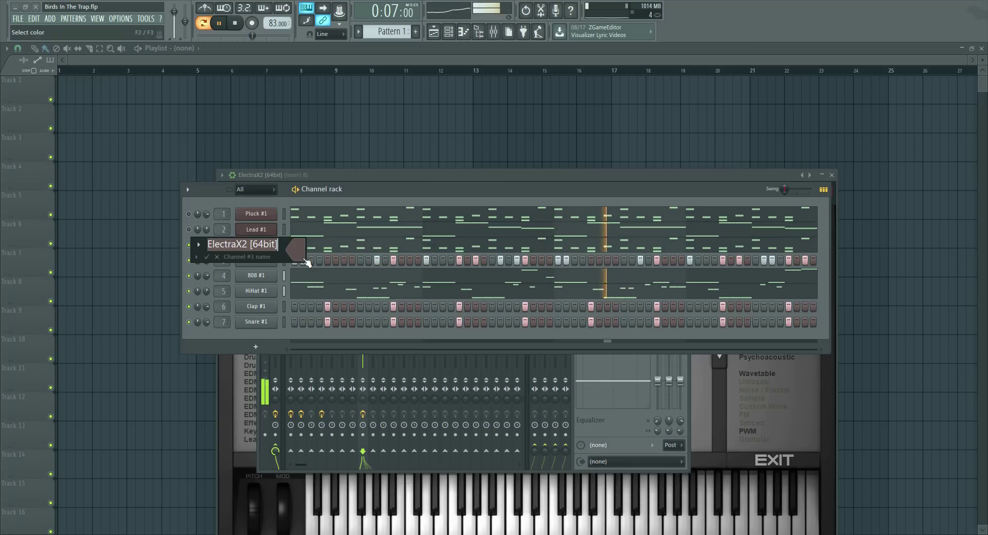
text(Pluck #2)
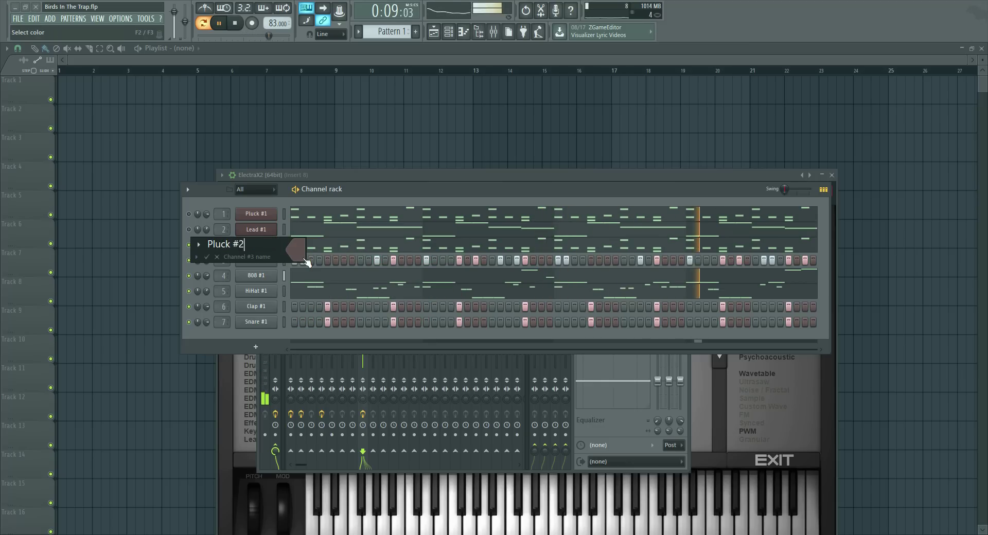
key(Return)
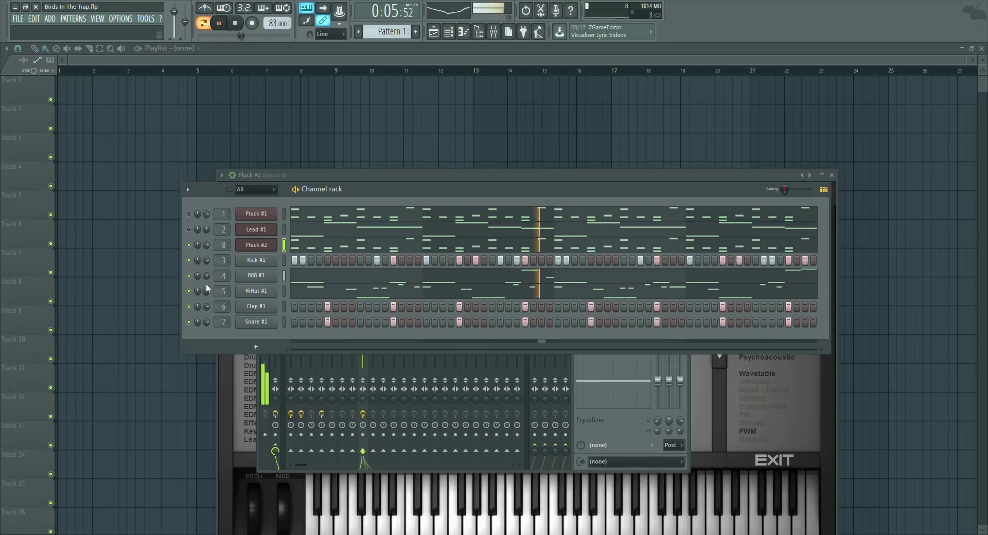
- Split Pattern 1 by channel so that each instrument has its own pattern
click(18, 20)
click(44, 64)
click(181, 59)
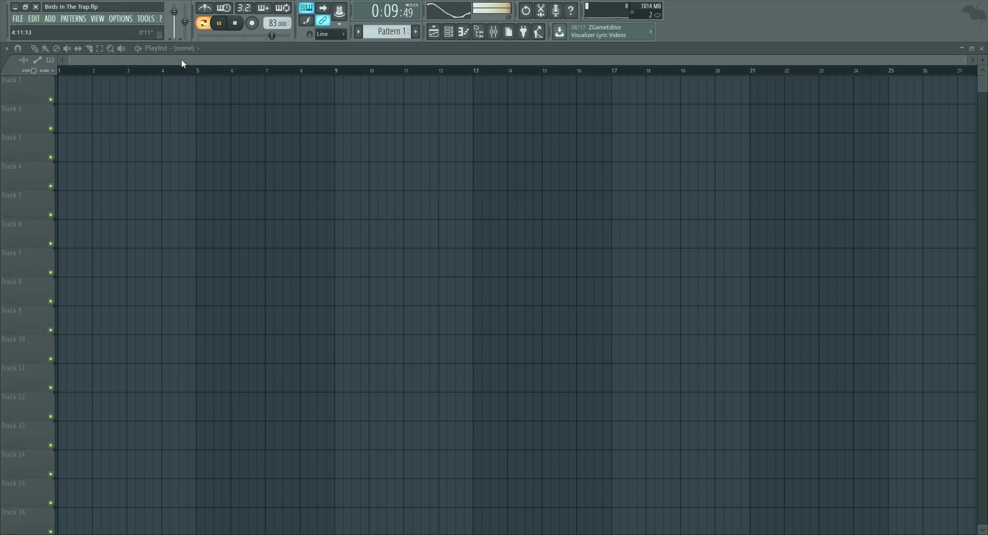
click(462, 33)
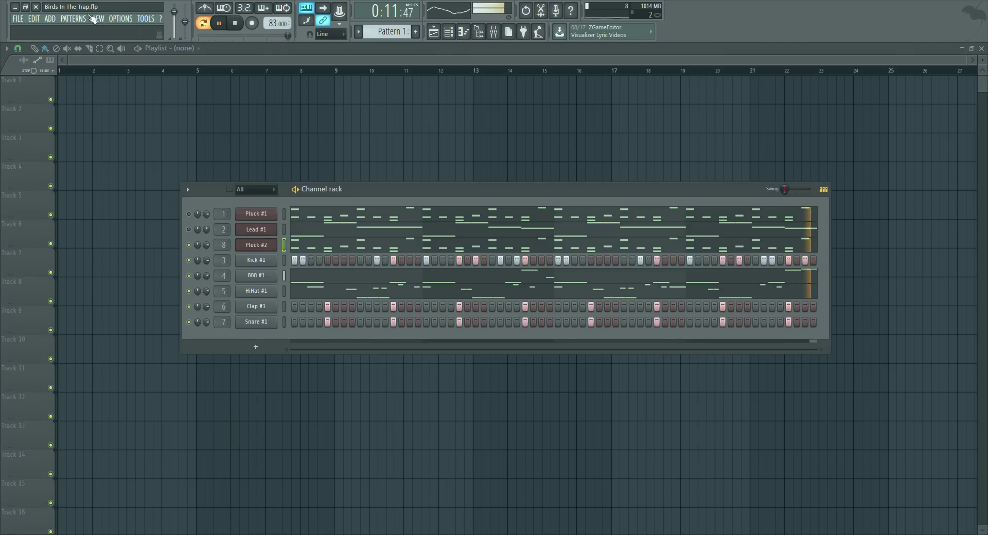
click(79, 20)
click(149, 142)
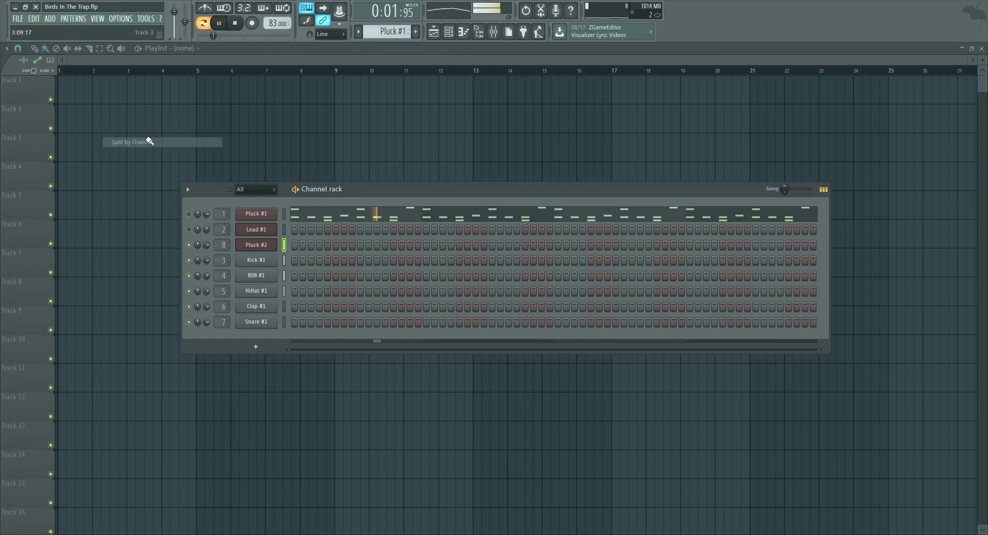
- Place the Pluck #2 pattern at bar 1 on playlist Track 3, clear the trial clips from Tracks 1 and 2, and start playback
click(184, 49)
click(190, 72)
drag(181, 98, 74, 89)
click(194, 49)
click(193, 80)
drag(174, 123, 64, 143)
click(196, 49)
click(191, 88)
right_click(85, 119)
right_click(112, 89)
key(space)
- Place the Kick #1 pattern on Track 4 and the 808 #1 pattern on Track 5, both starting at bar 5
click(200, 48)
click(193, 97)
drag(150, 176, 214, 185)
click(199, 48)
click(195, 105)
click(207, 207)
drag(212, 204, 203, 204)
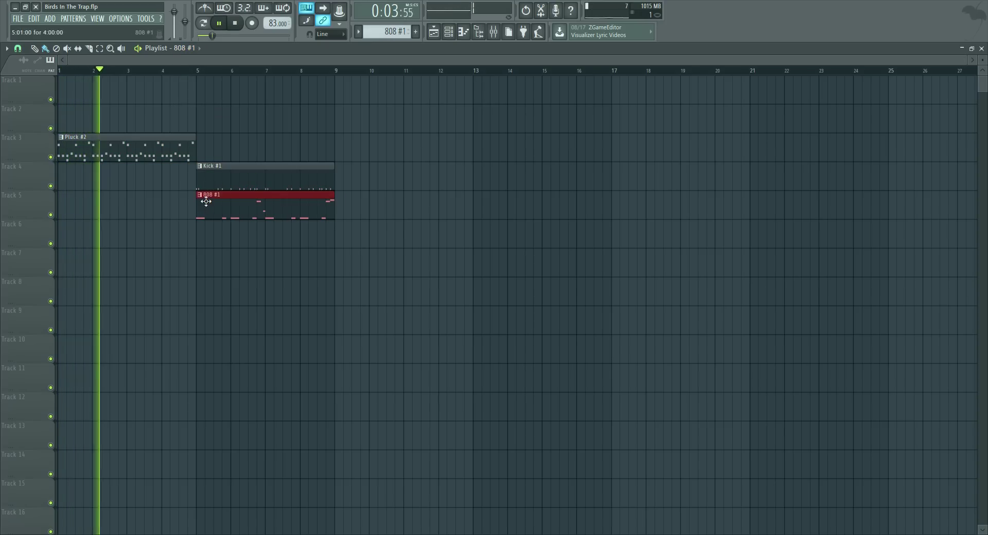
- Place the HiHat #1 pattern at bar 5 on Track 6 and the Clap #1 pattern just before bar 5 on Track 7
click(199, 48)
click(195, 117)
click(199, 227)
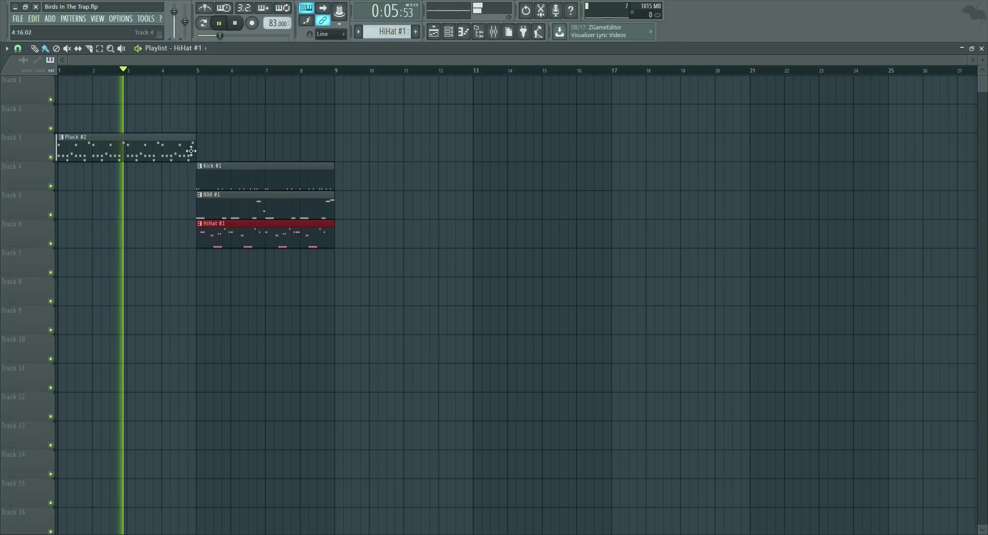
click(200, 48)
click(195, 130)
click(193, 262)
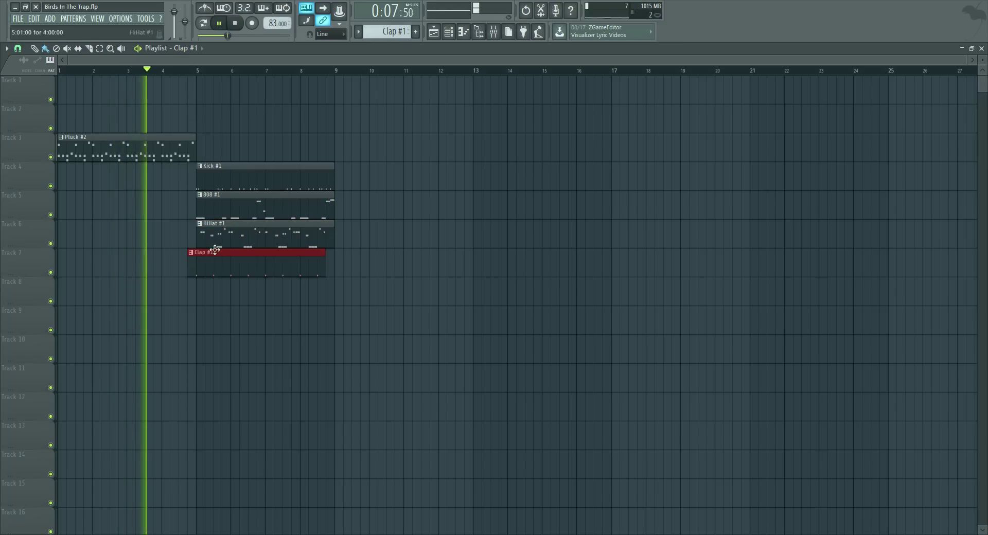
- Add a second Pluck #2 clip at bar 5 on Track 3 and align the Clap #1 clip to bar 5
click(180, 151)
click(203, 146)
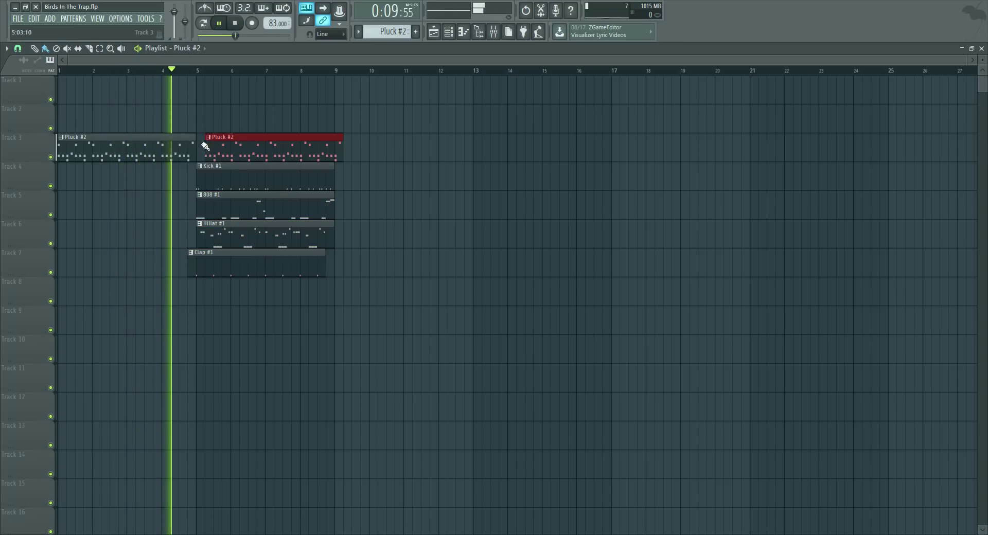
drag(207, 147, 199, 148)
drag(209, 266, 217, 267)
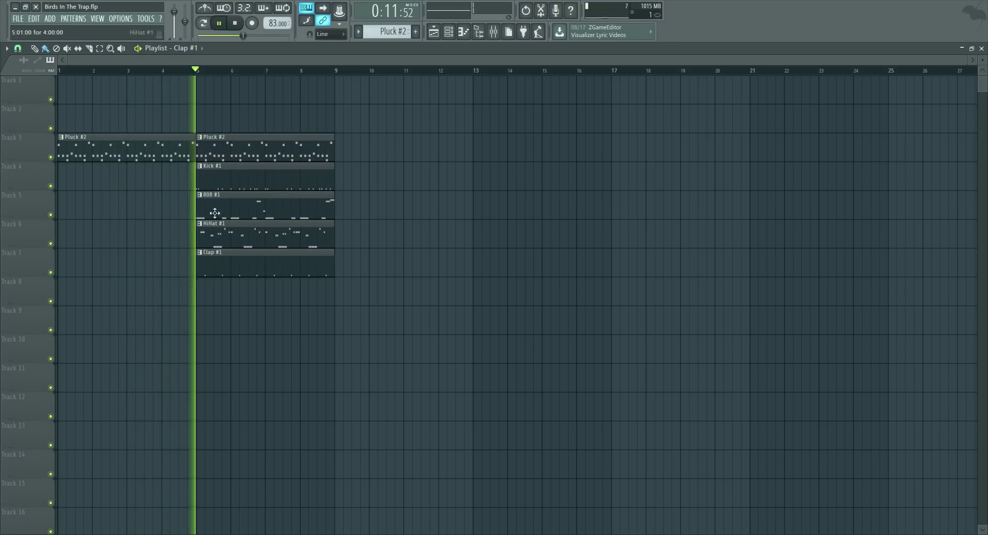
- Place the Snare #1 pattern on Track 8 starting at bar 5
click(200, 48)
click(190, 137)
click(198, 295)
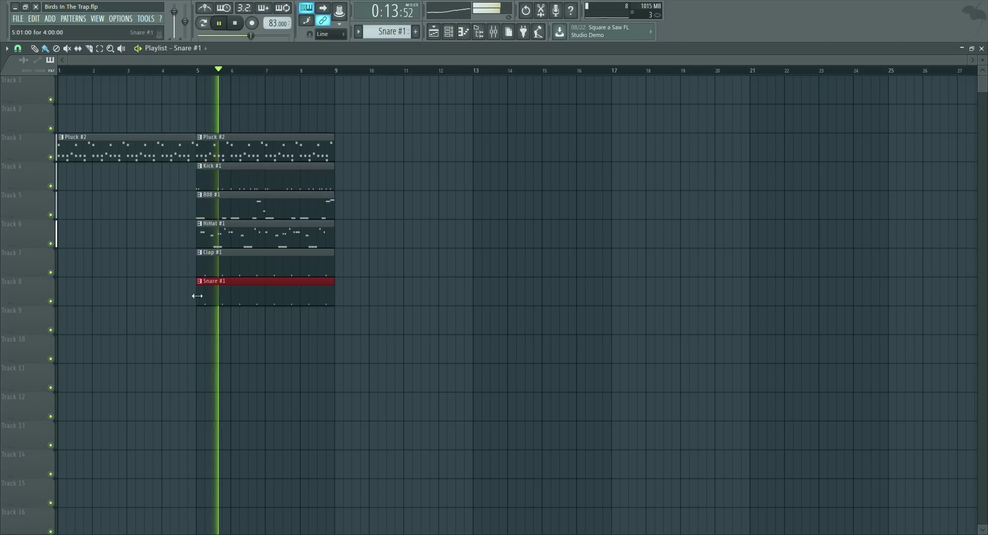
- Duplicate the Pluck #2, Kick #1, 808 #1, HiHat #1, Clap #1 and Snare #1 clips at bar 5 to bar 9
click(100, 49)
drag(253, 294, 226, 147)
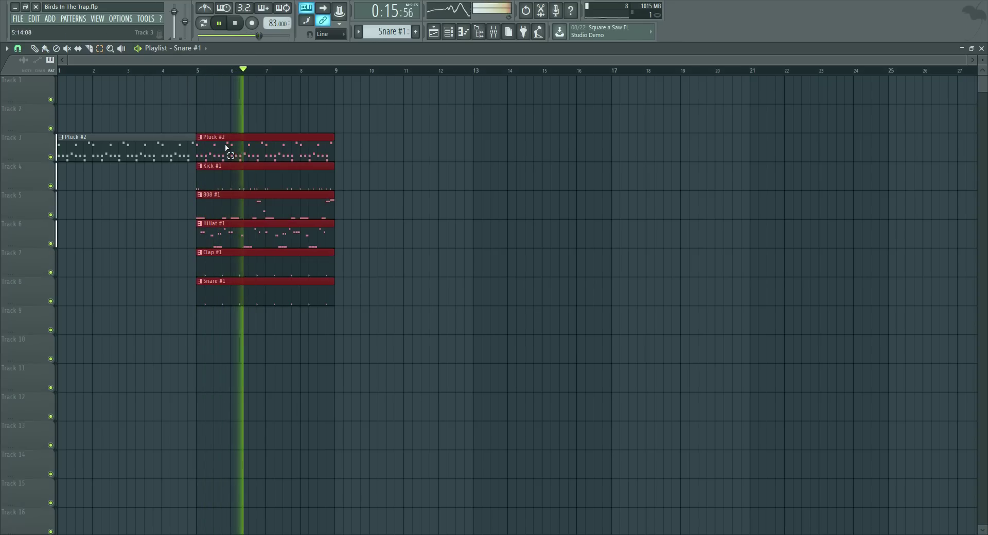
key(ctrl+b)
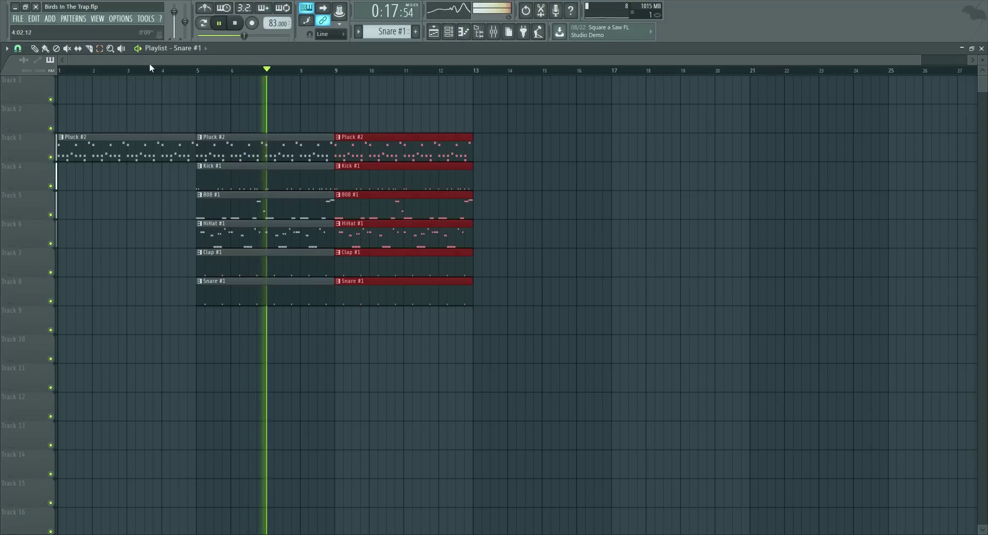
- Place a Pluck #1 pattern clip on Track 1 starting at bar 9
click(188, 48)
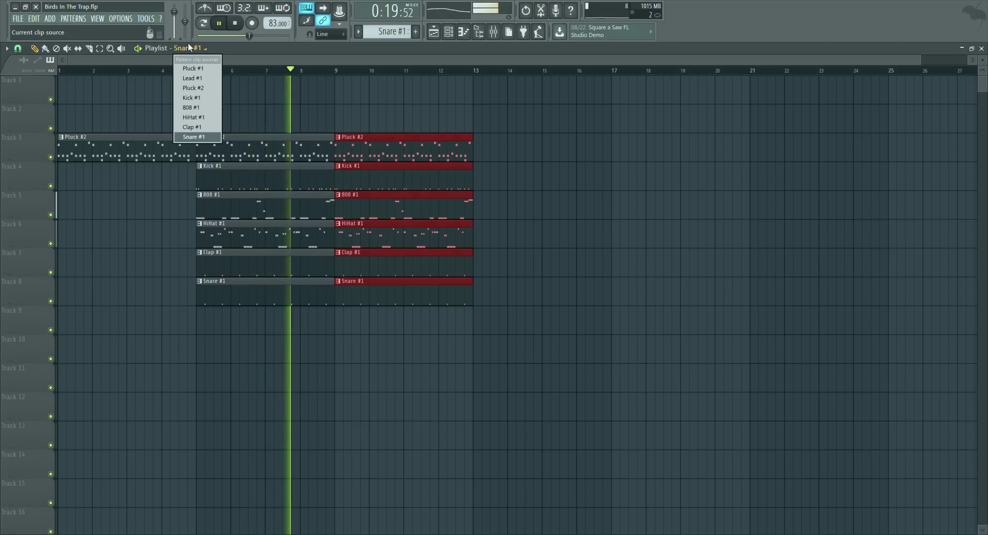
click(194, 68)
click(339, 115)
drag(340, 116, 340, 86)
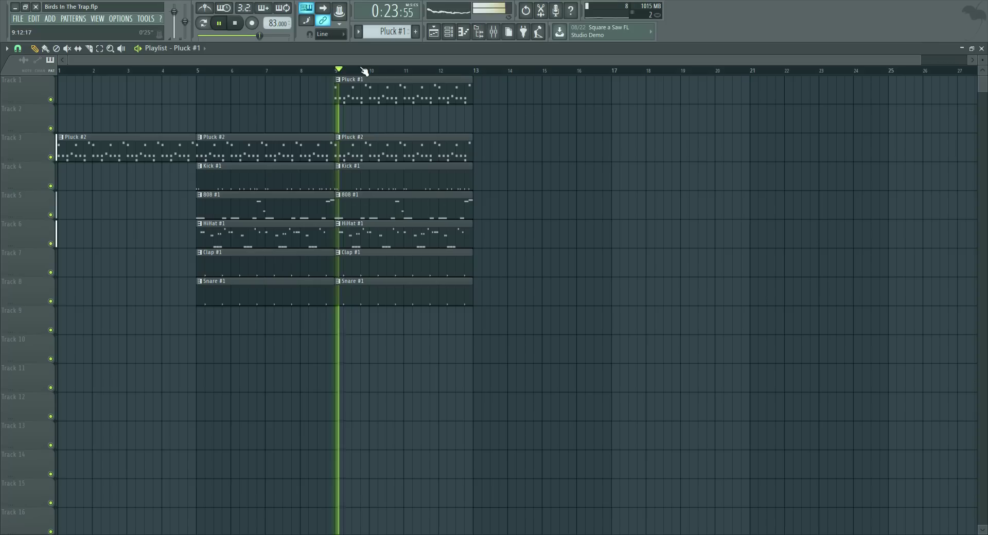
key(F6)
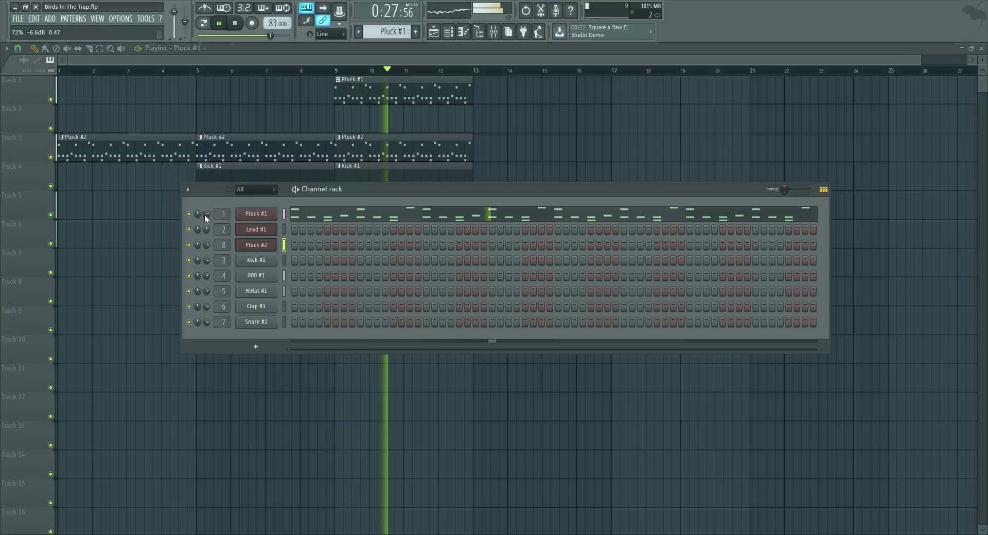
key(F6)
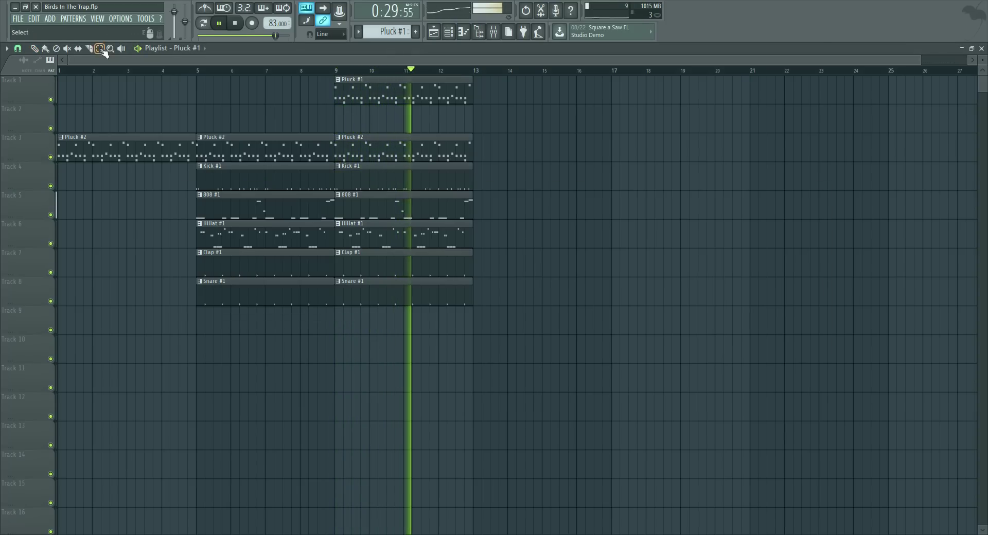
- Duplicate all clips between bars 5 and 13 on Tracks 1 to 8 so the copies start at bar 13
drag(401, 331, 266, 64)
key(ctrl+b)
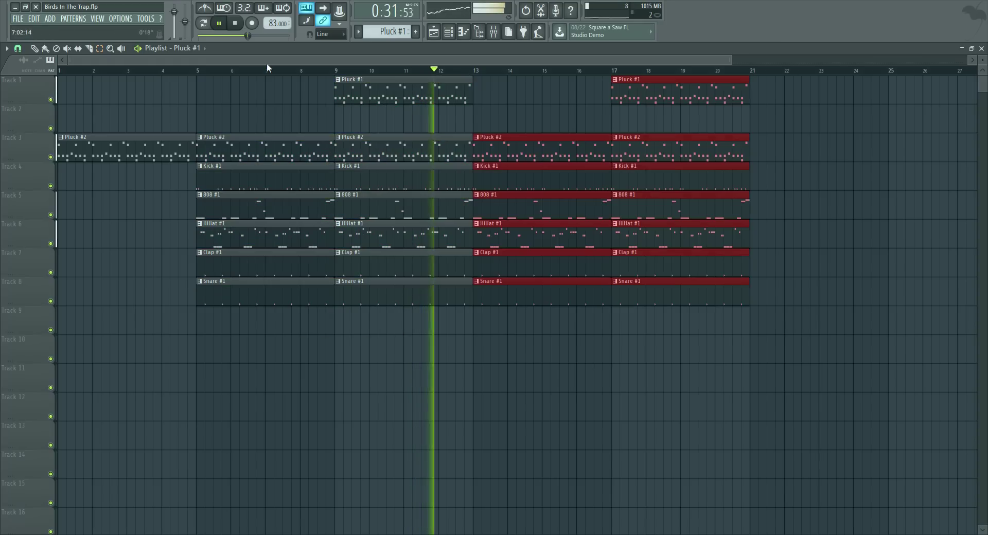
- Place the Lead #1 pattern on Track 2 starting at bar 21
scroll(163, 72, down, 2)
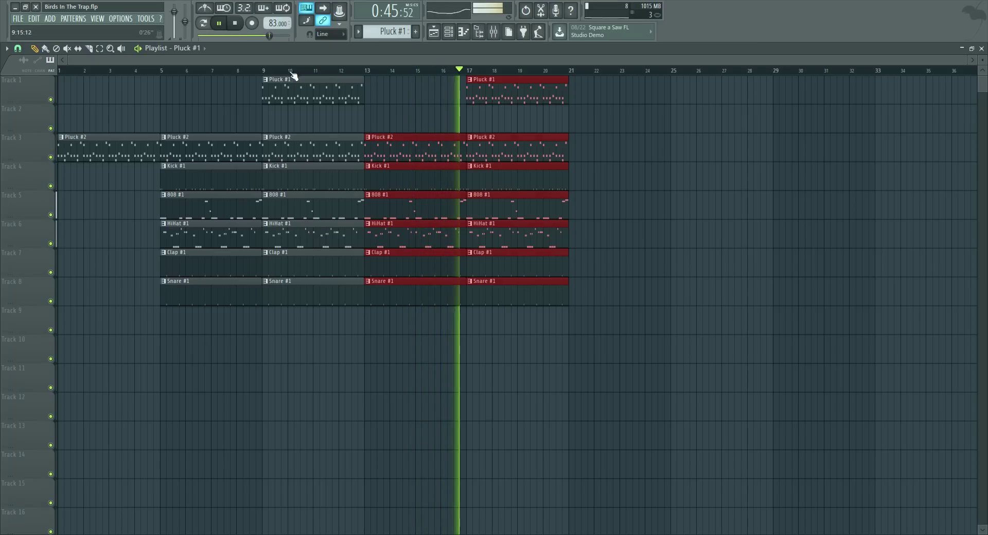
click(188, 49)
click(194, 82)
click(570, 121)
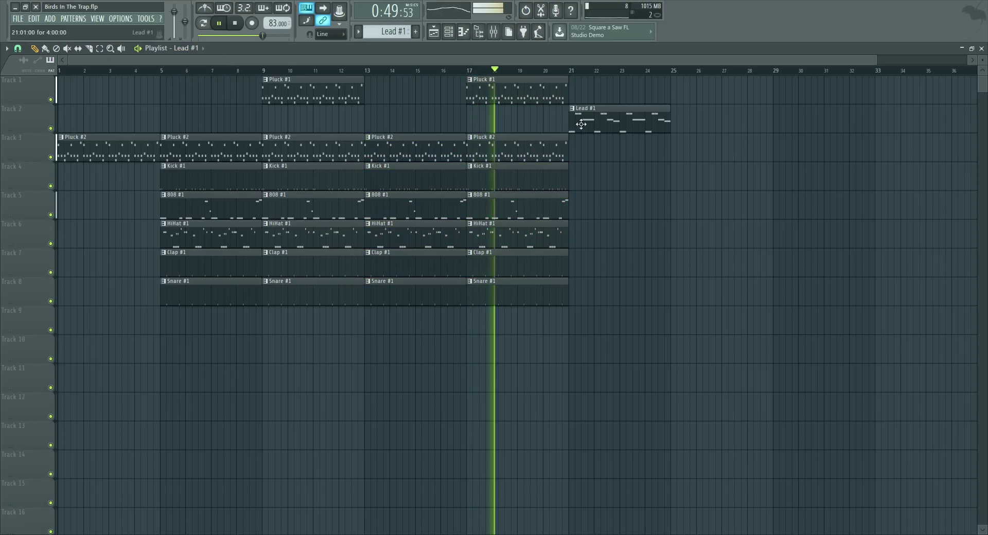
- Add 808 #1, HiHat #1, Clap #1 and Snare #1 clips at bar 21 on Tracks 5 to 8
click(555, 209)
click(571, 208)
click(552, 246)
click(579, 242)
click(557, 267)
click(575, 272)
click(558, 282)
drag(593, 293, 586, 295)
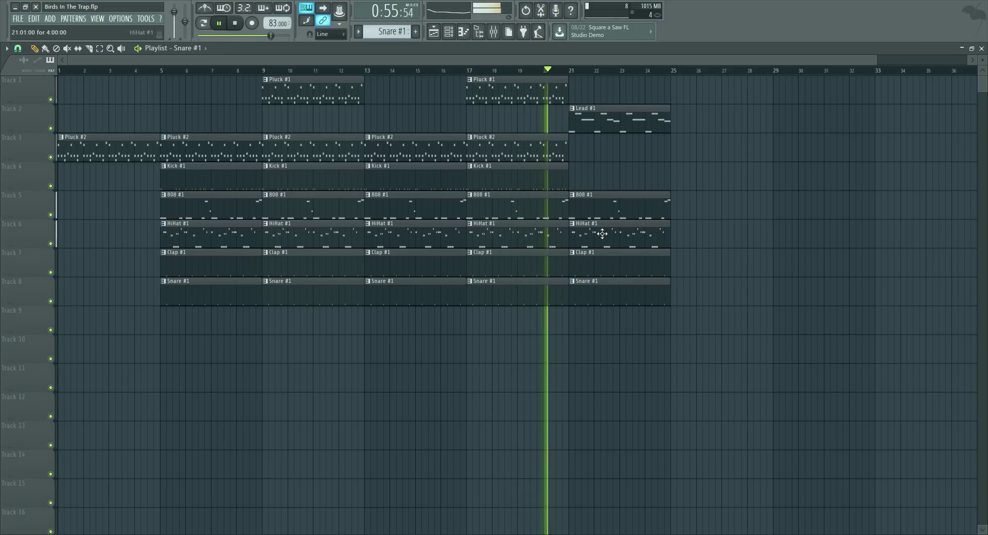
- Delete the Snare #1, Clap #1 and HiHat #1 clips at bar 21, leaving only the lead and 808 there
right_click(619, 296)
right_click(612, 267)
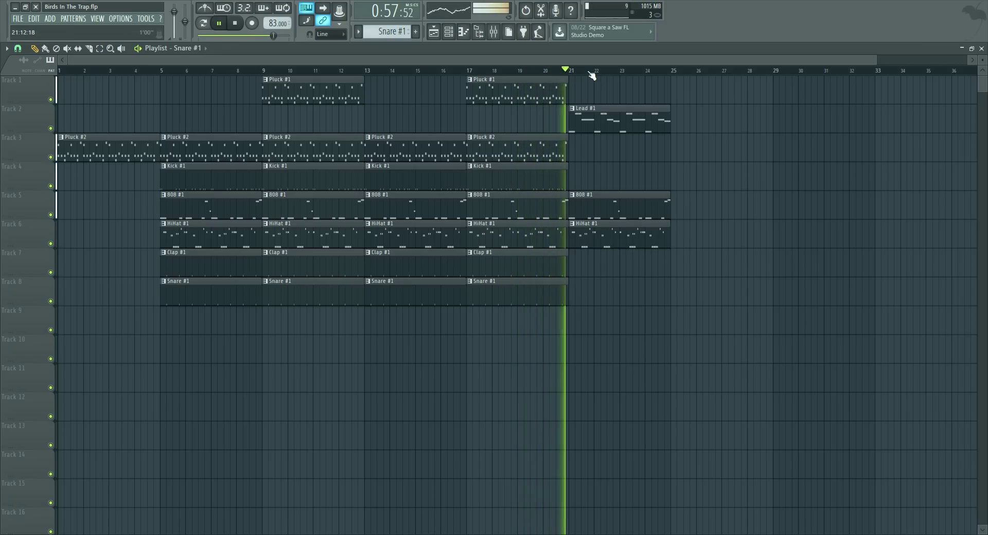
scroll(591, 73, down, 1)
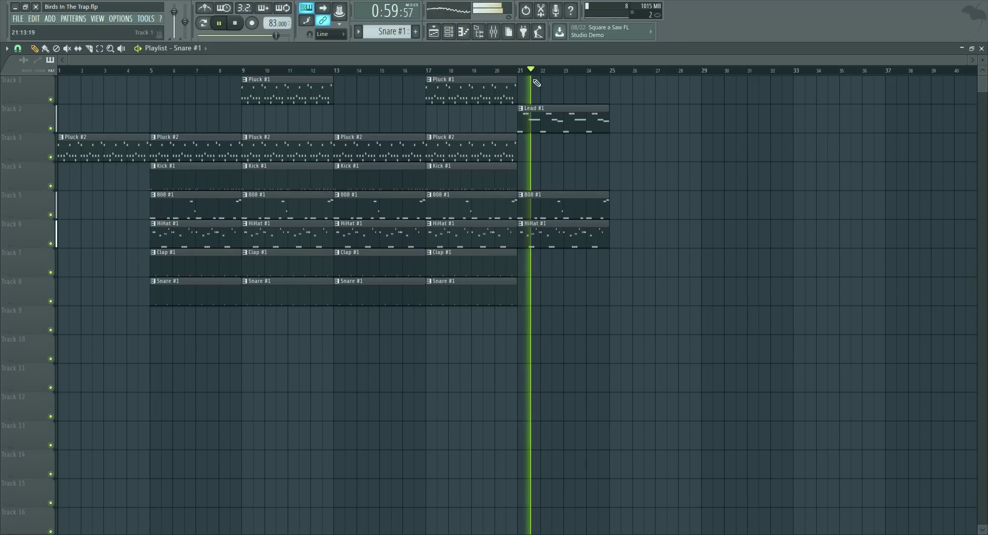
click(449, 32)
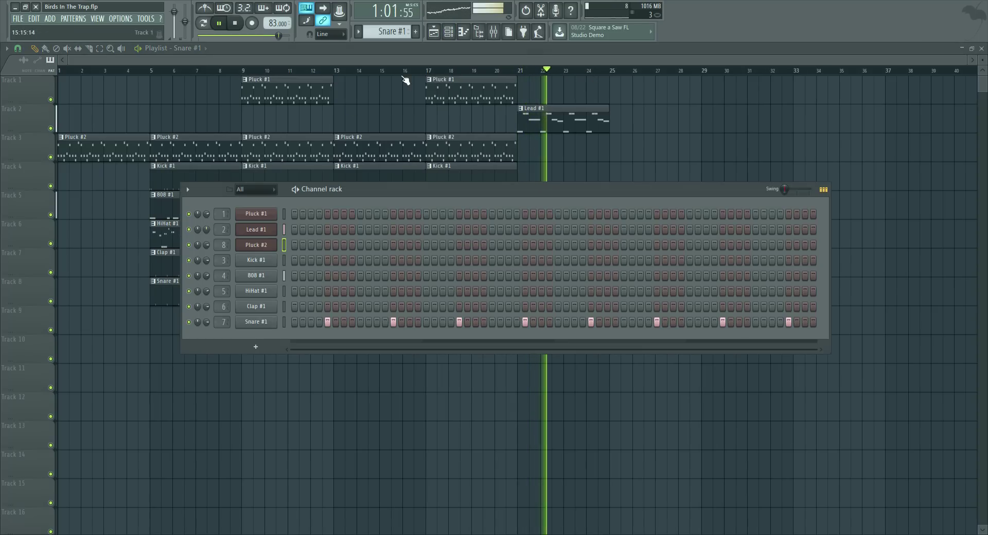
click(449, 31)
right_click(569, 233)
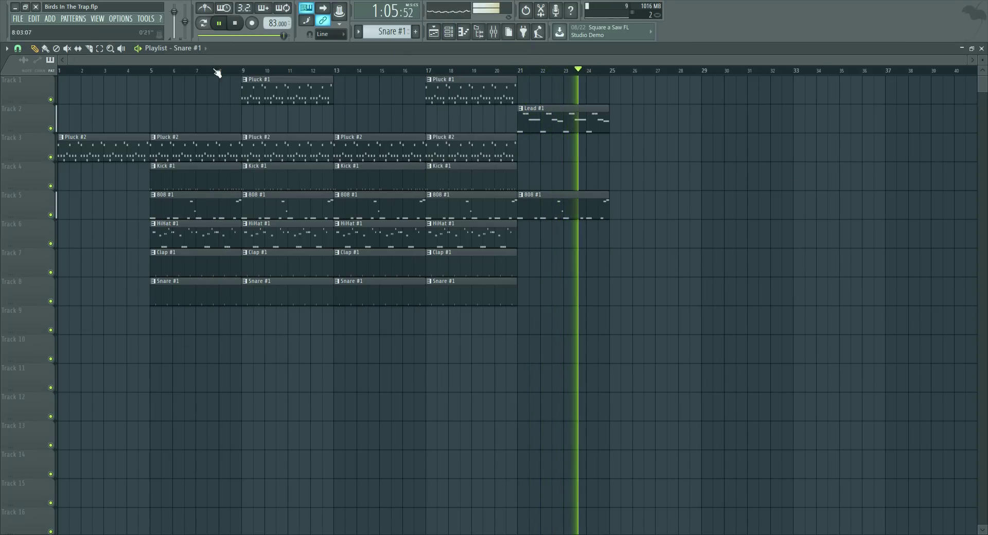
- Duplicate the Lead #1 and 808 #1 clips at bar 21 to bar 25
drag(552, 246, 544, 109)
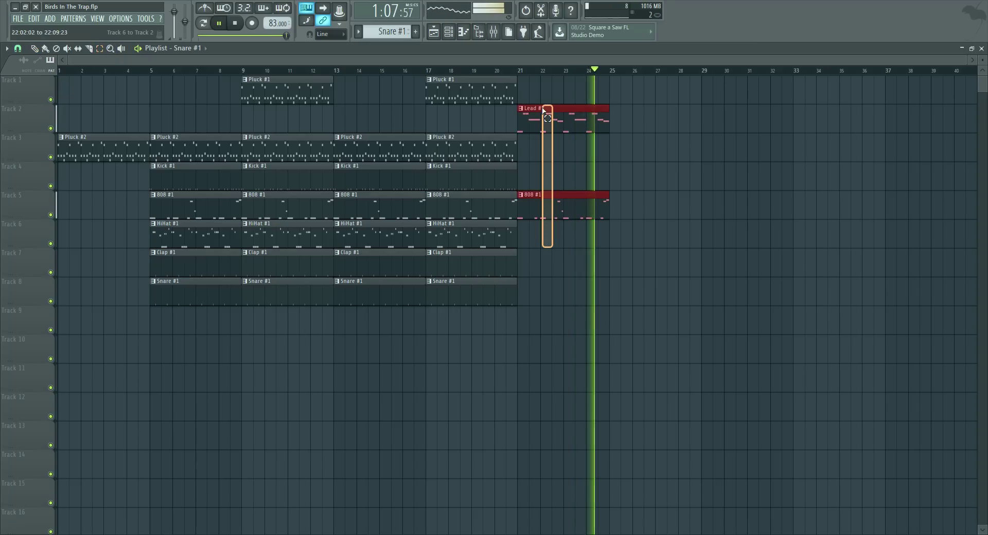
drag(593, 363, 558, 124)
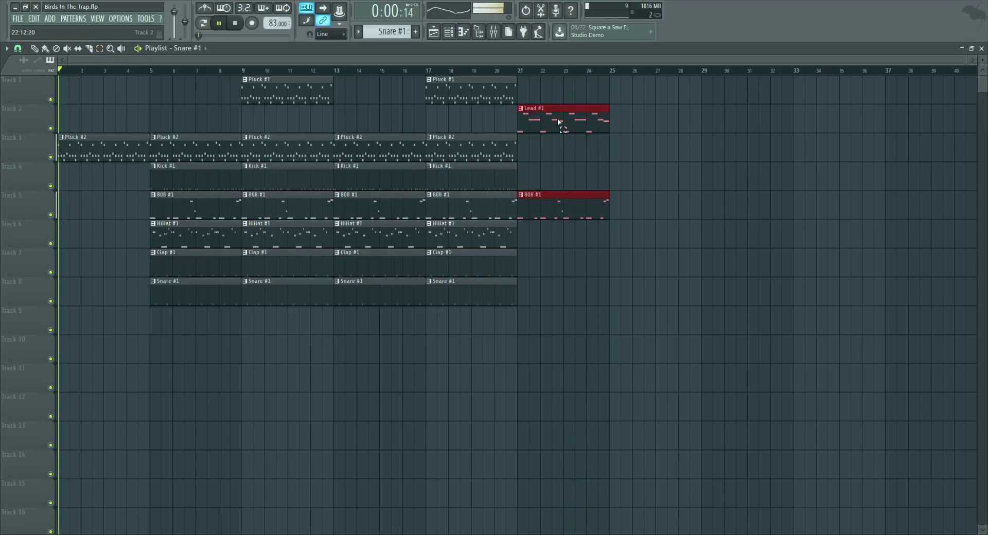
key(ctrl+b)
- Duplicate the whole section from bar 5 to bar 29 twice, with copies starting at bars 29 and 53
drag(643, 362, 185, 3)
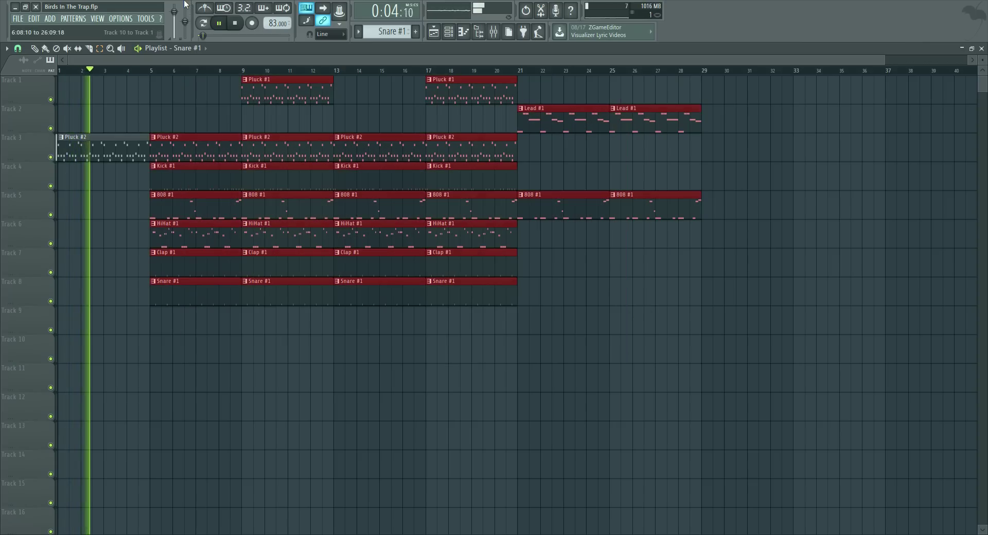
key(ctrl+b)
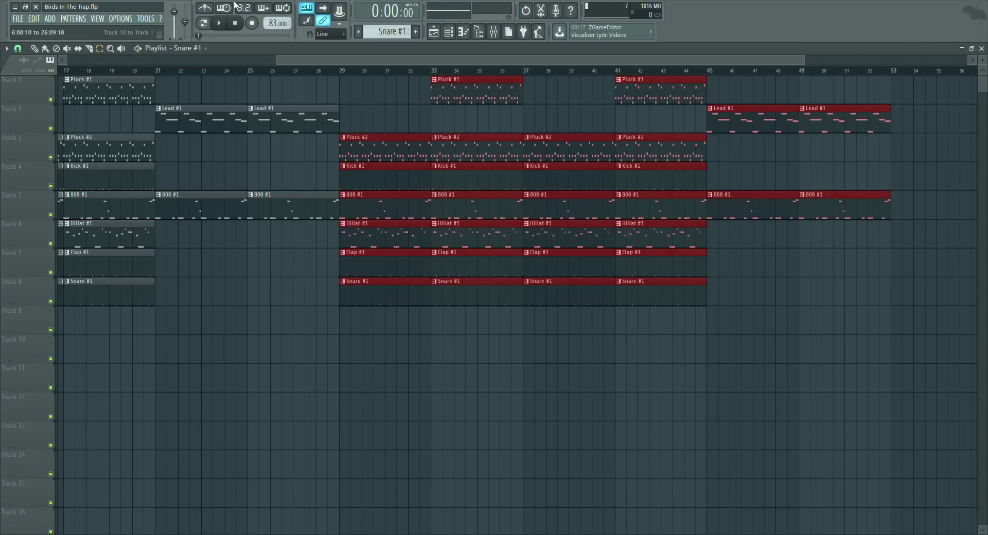
key(ctrl+b)
scroll(260, 78, down, 3)
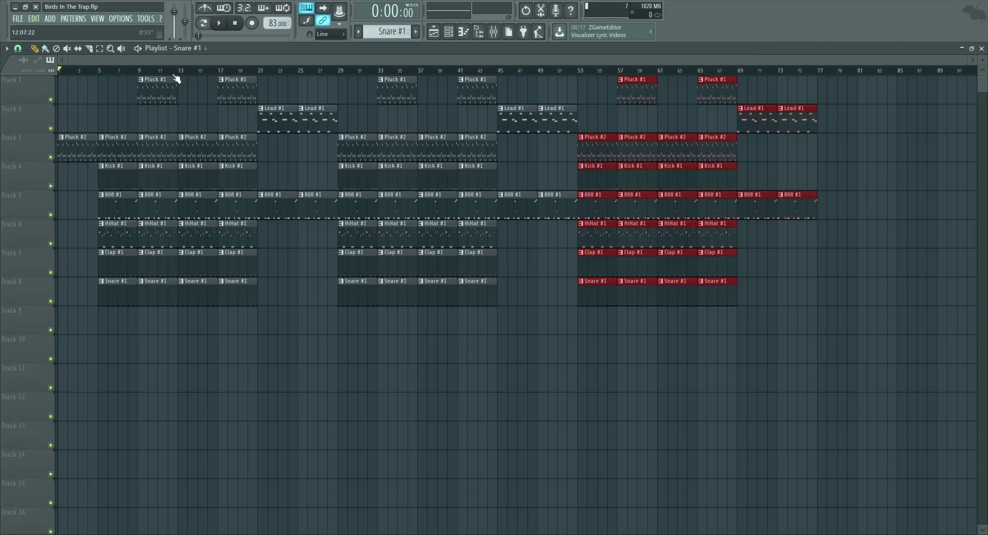
- Play the arrangement from the start to review the intro, and move the playback position to bar 5
scroll(104, 75, up, 5)
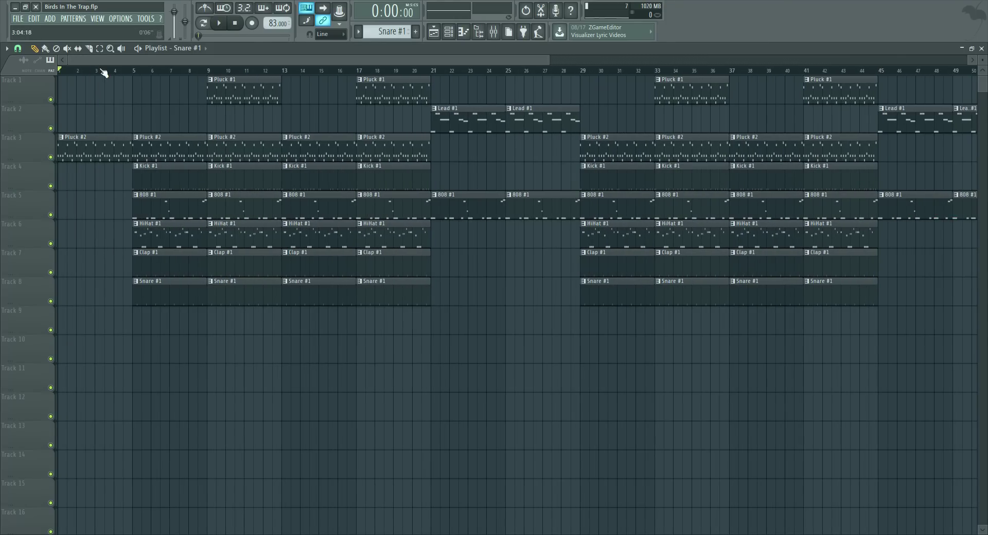
scroll(136, 71, up, 5)
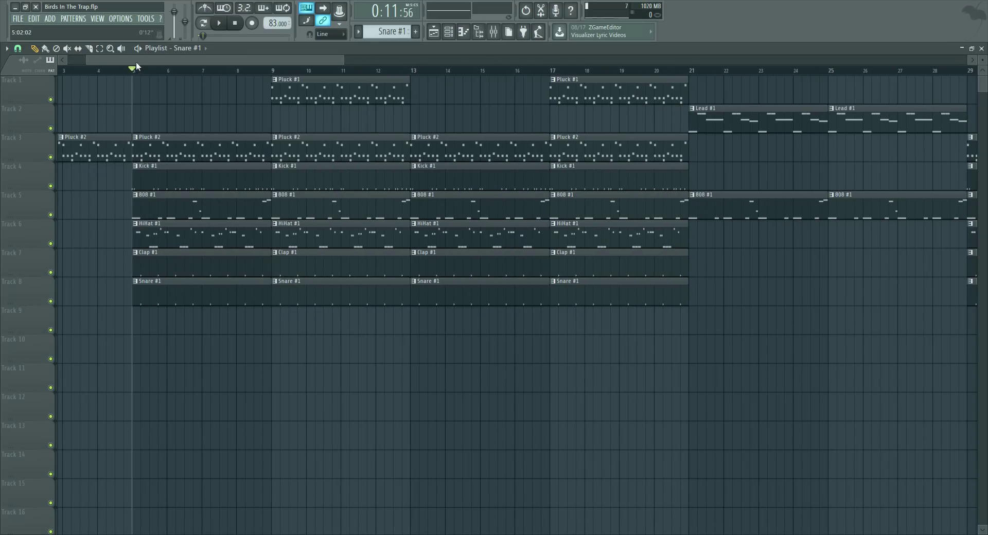
drag(136, 64, 73, 60)
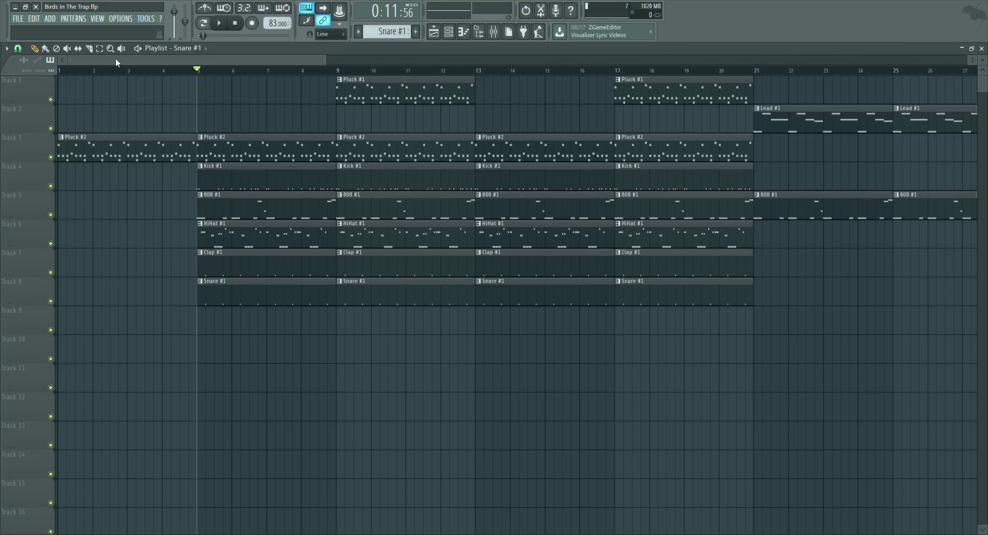
drag(199, 74, 31, 61)
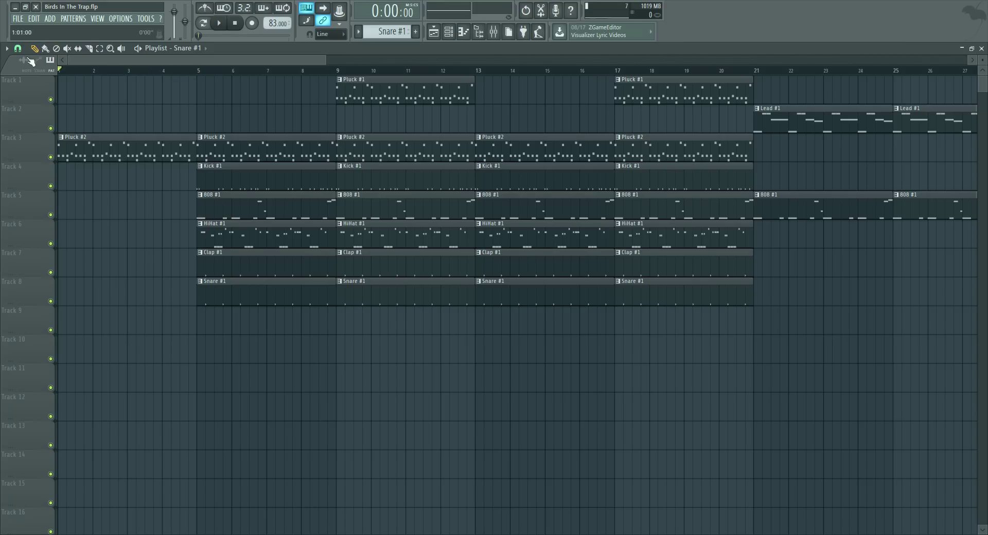
drag(181, 85, 198, 85)
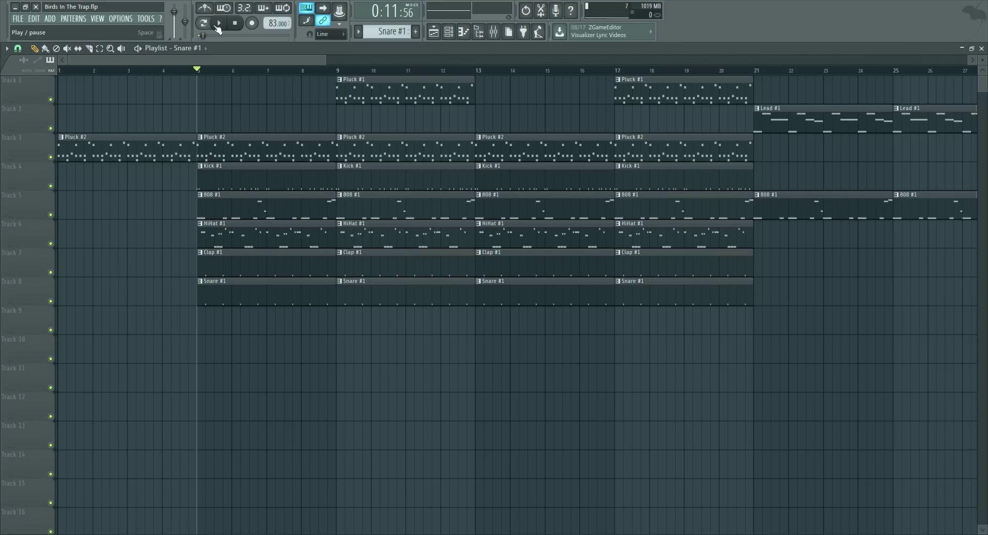
key(space)
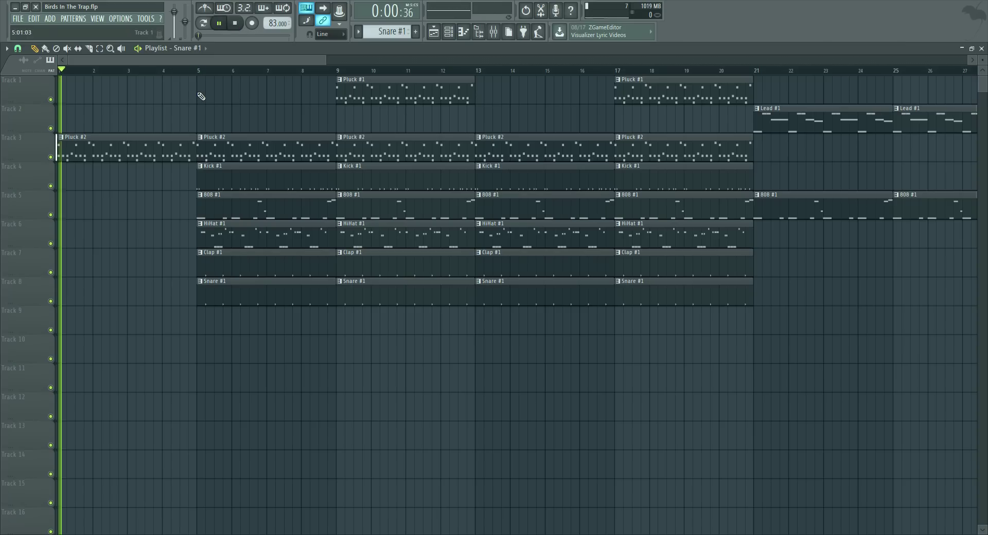
click(201, 71)
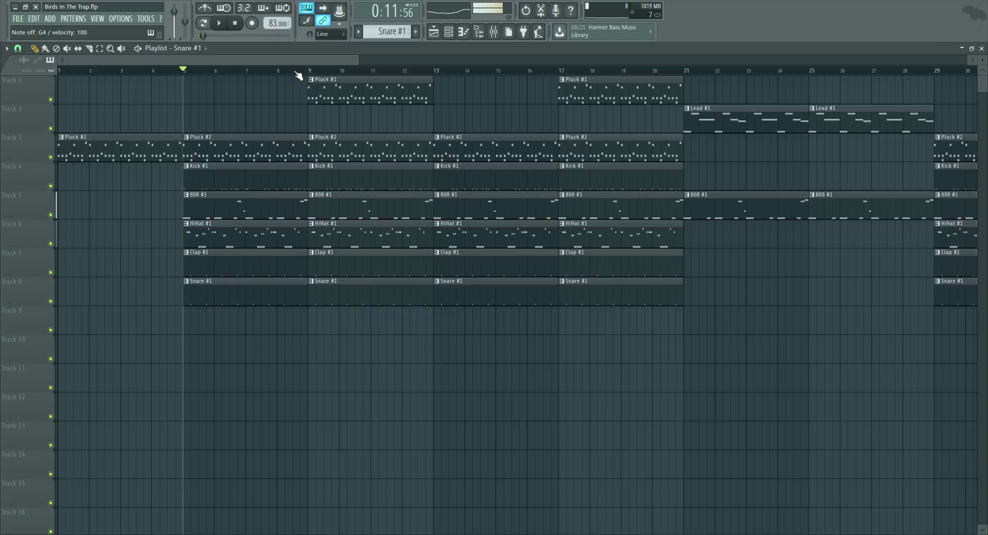
- Play the lead and 808 section from bar 21, then stop playback and return to the start of the song
scroll(298, 75, down, 2)
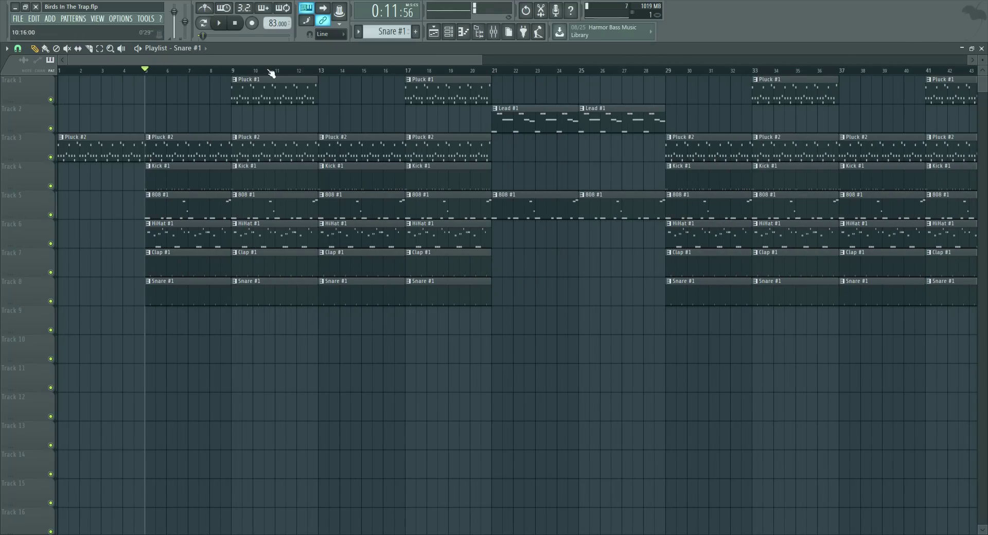
mouse_move(155, 75)
mouse_down()
mouse_move(470, 95)
mouse_move(181, 79)
mouse_move(499, 93)
mouse_move(491, 73)
mouse_move(147, 80)
mouse_move(494, 211)
mouse_move(606, 154)
mouse_move(661, 150)
mouse_move(612, 75)
mouse_move(483, 73)
mouse_move(492, 74)
mouse_up()
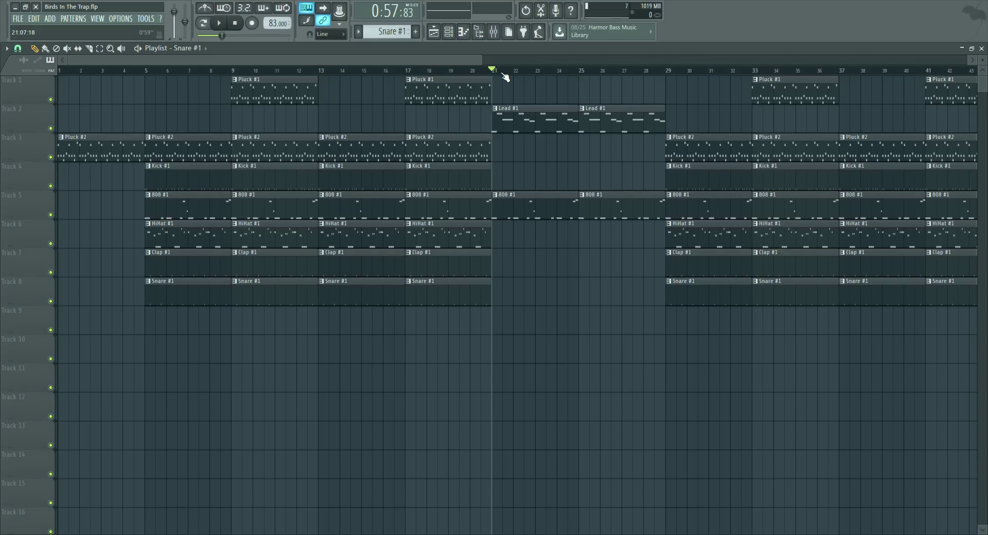
key(space)
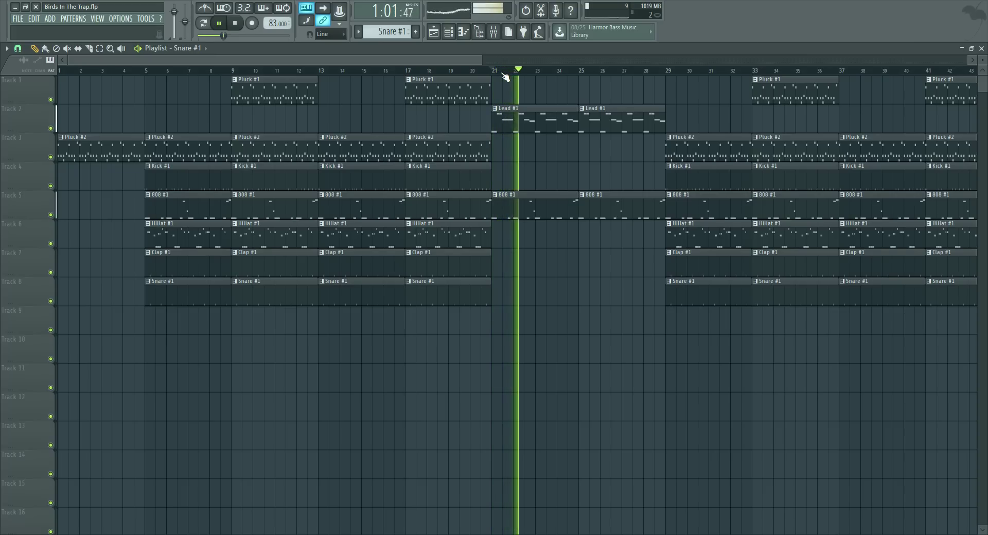
scroll(505, 78, down, 3)
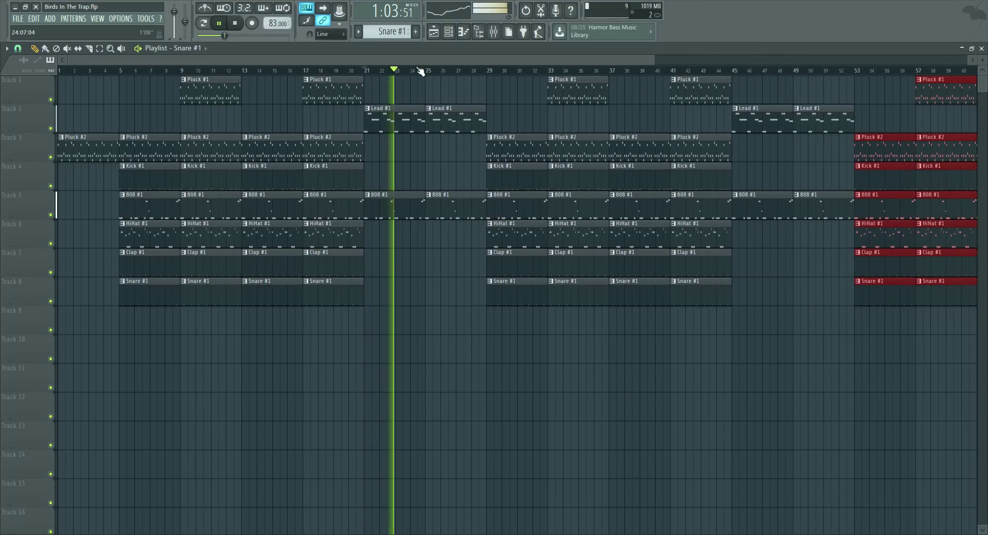
scroll(420, 70, up, 2)
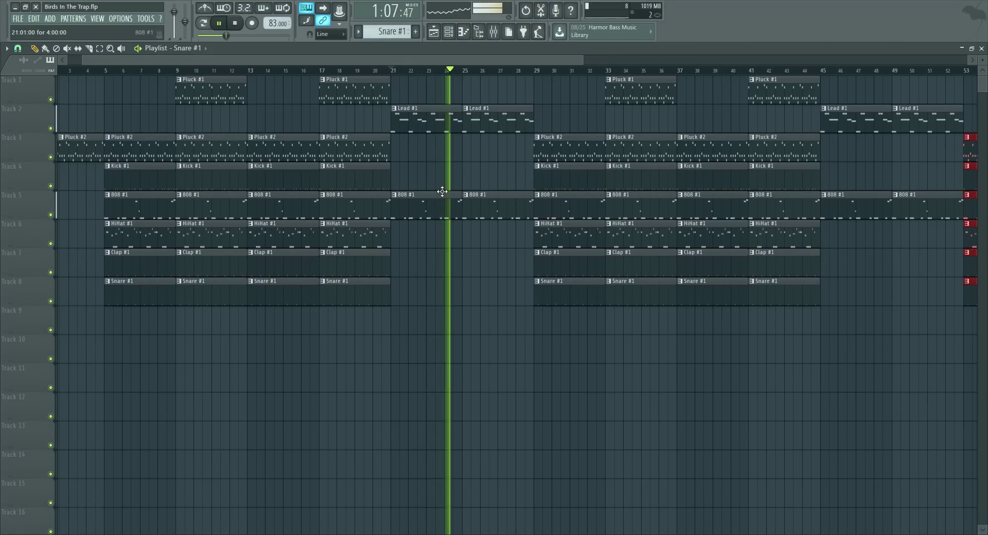
scroll(447, 76, down, 2)
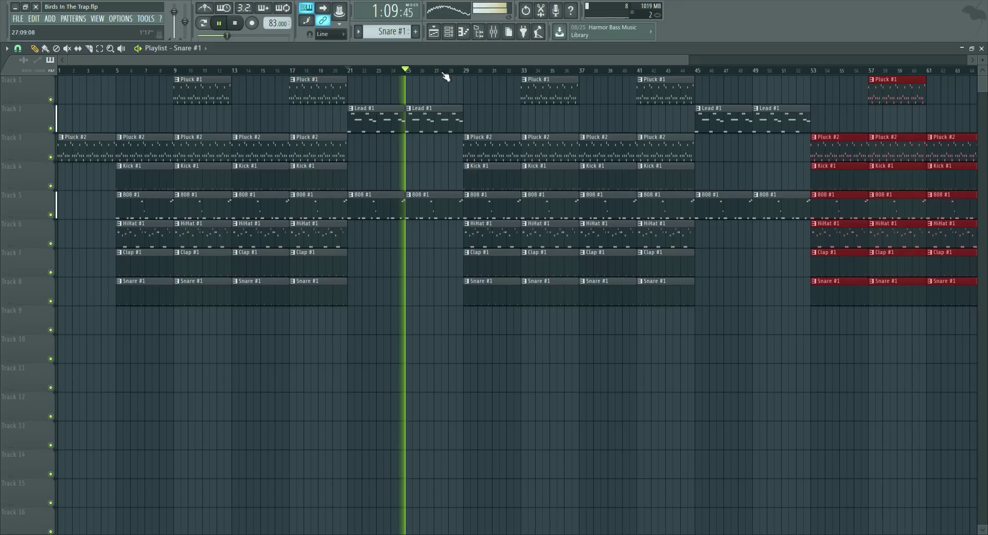
scroll(396, 74, down, 2)
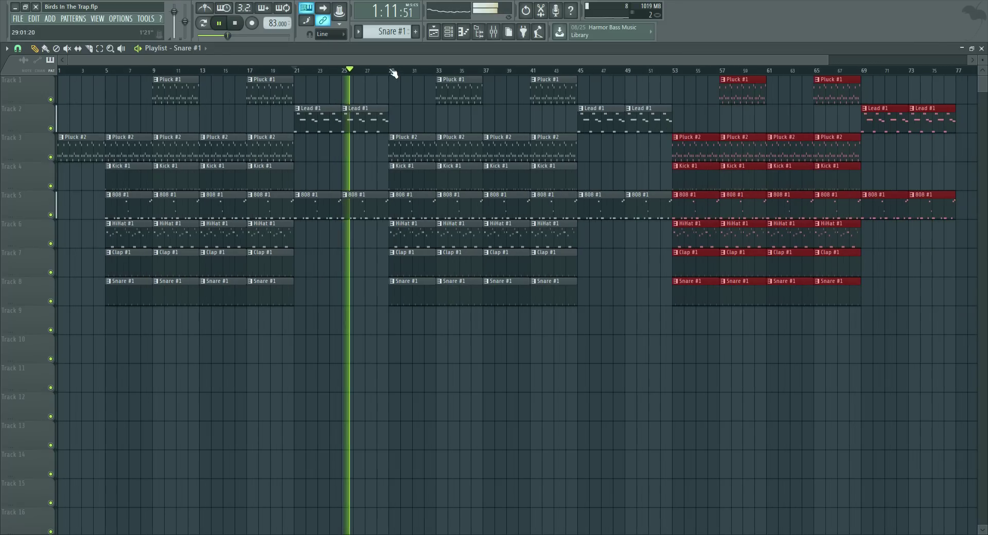
key(space)
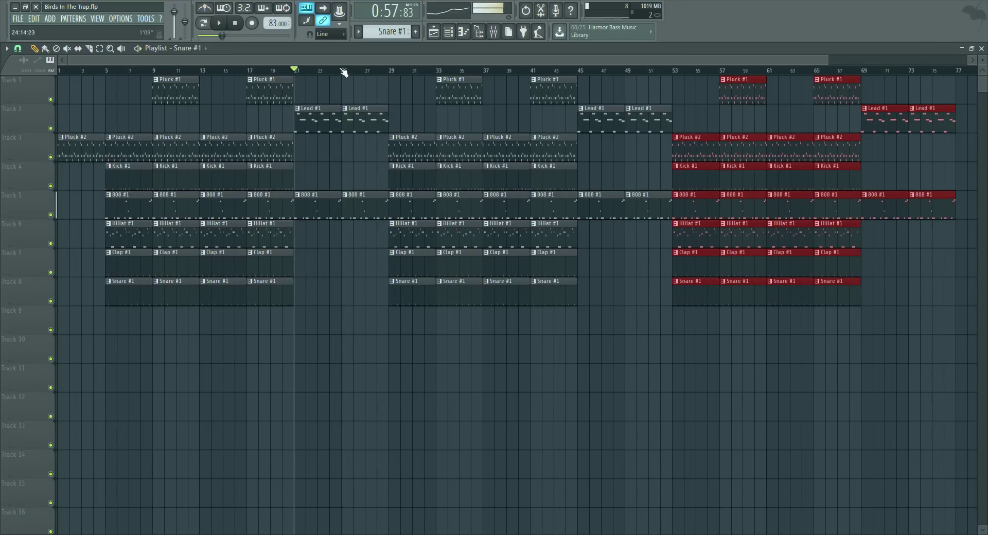
click(235, 26)
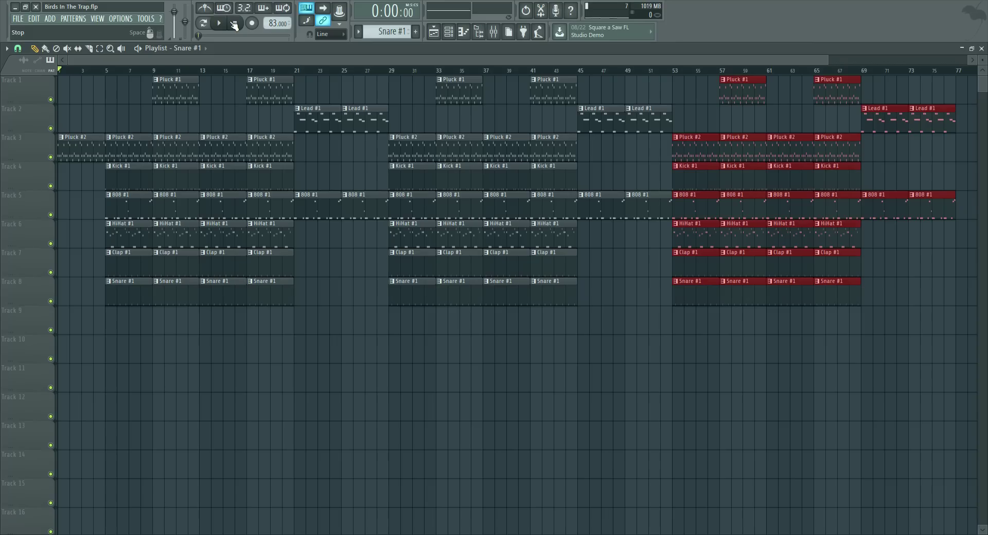
scroll(252, 66, up, 3)
drag(197, 66, 185, 66)
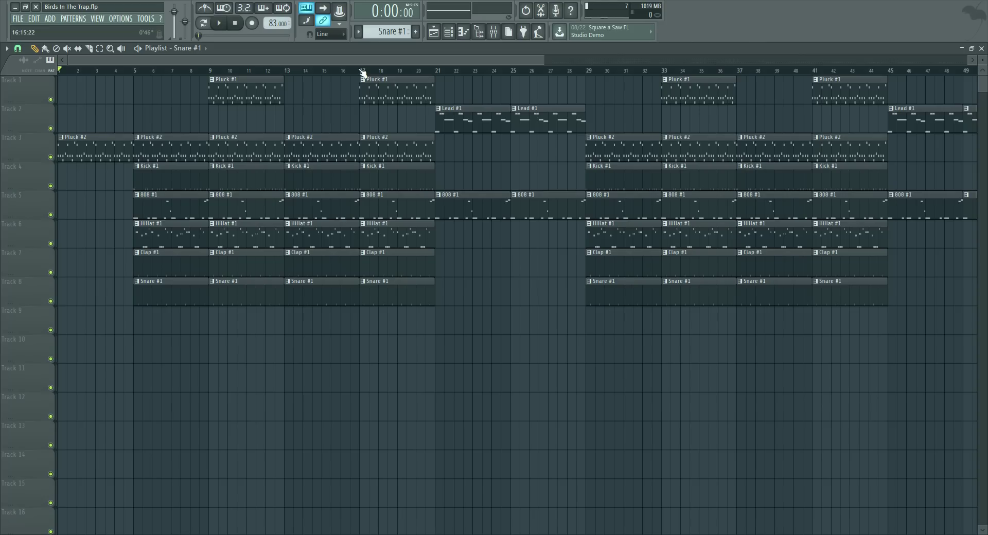
scroll(363, 74, down, 2)
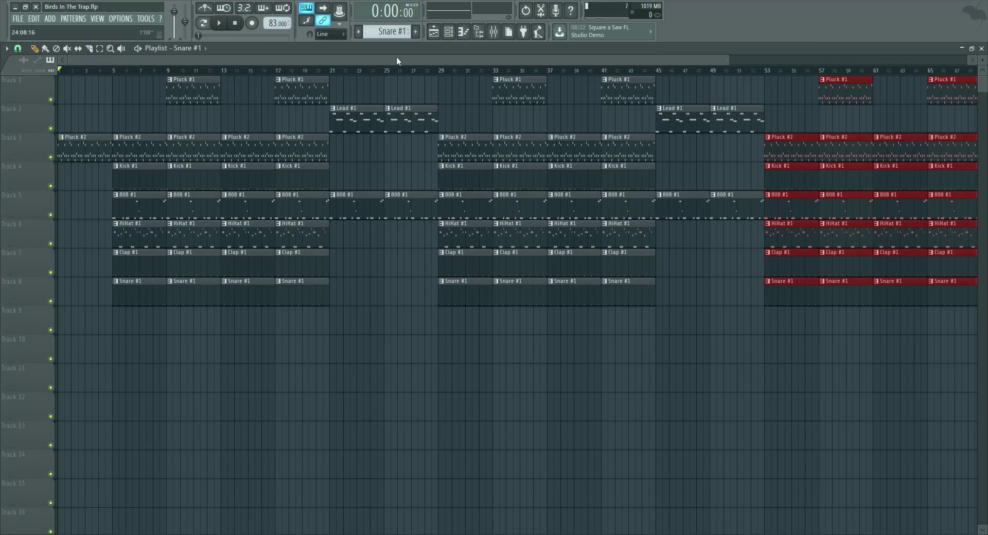
click(449, 34)
scroll(332, 73, up, 2)
scroll(333, 75, down, 3)
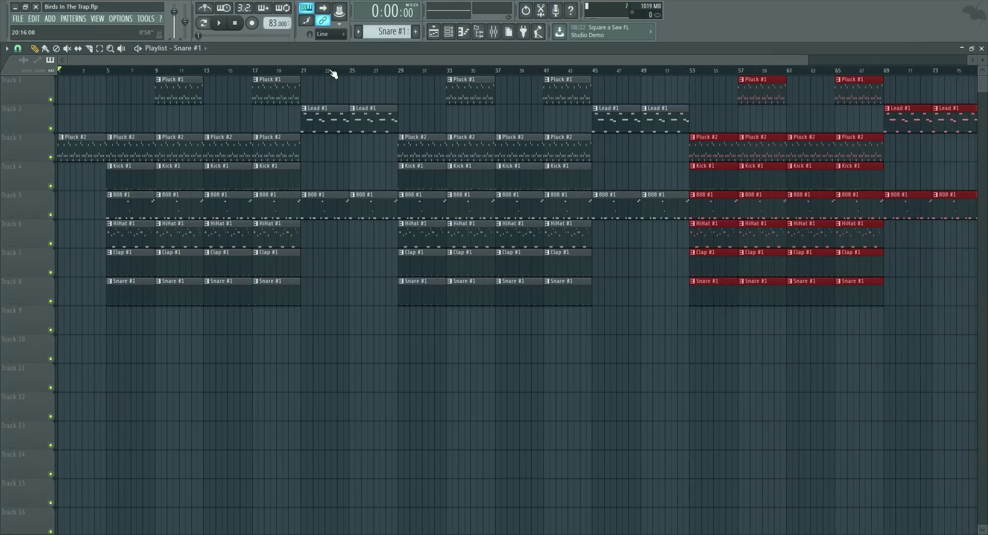